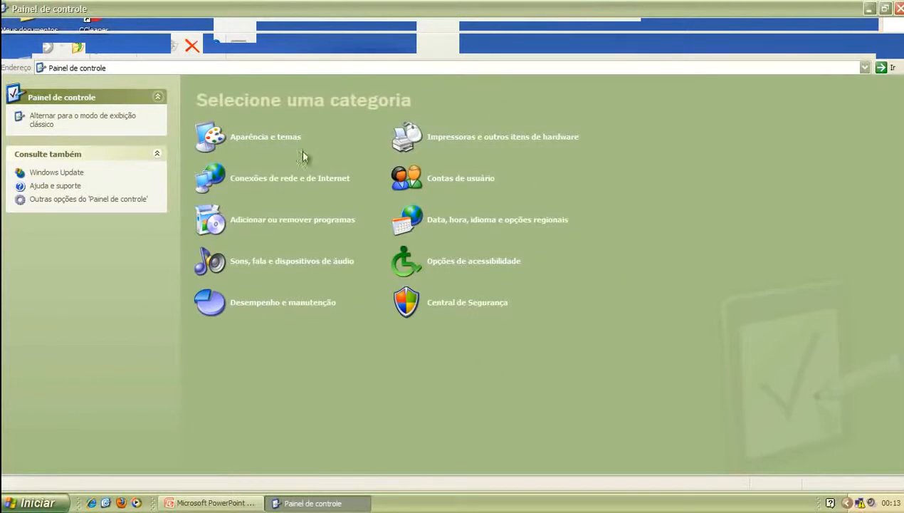
Switch the Control Panel from category view to classic view so every setting is an individual icon
left_click(49, 125)
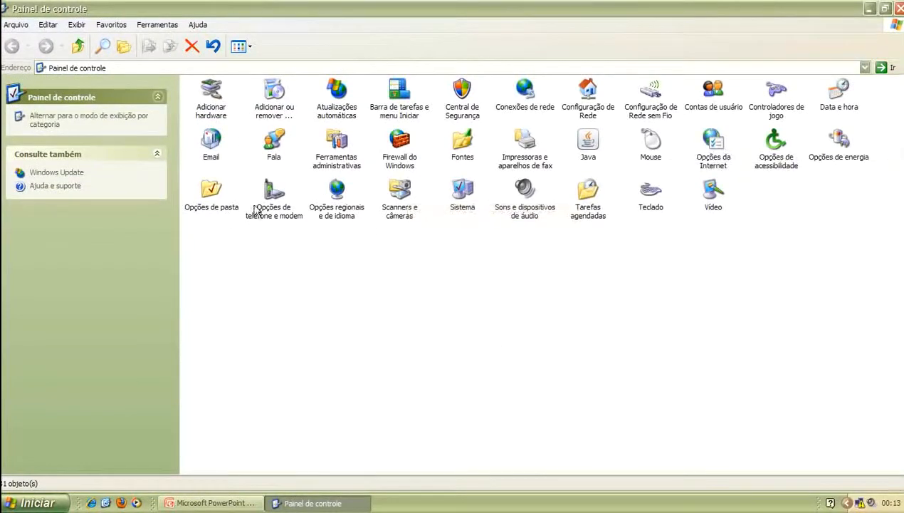
left_click(401, 100)
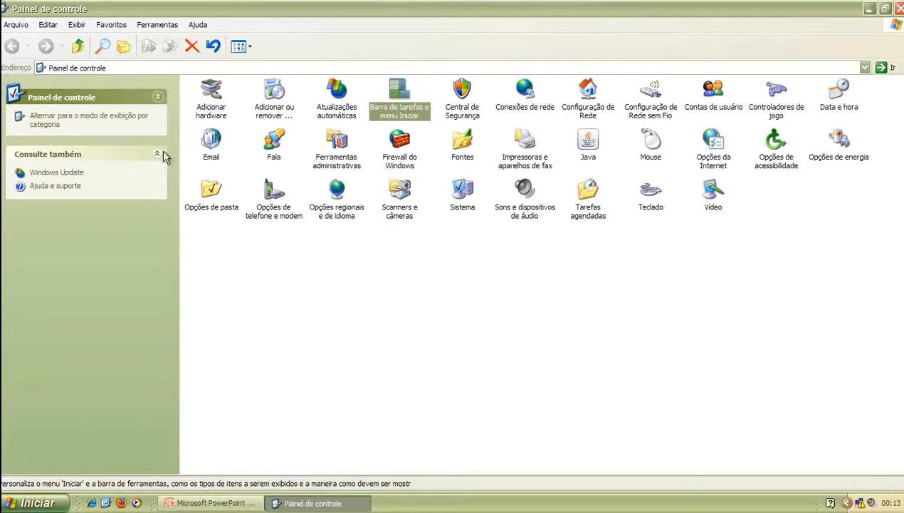
left_click(43, 122)
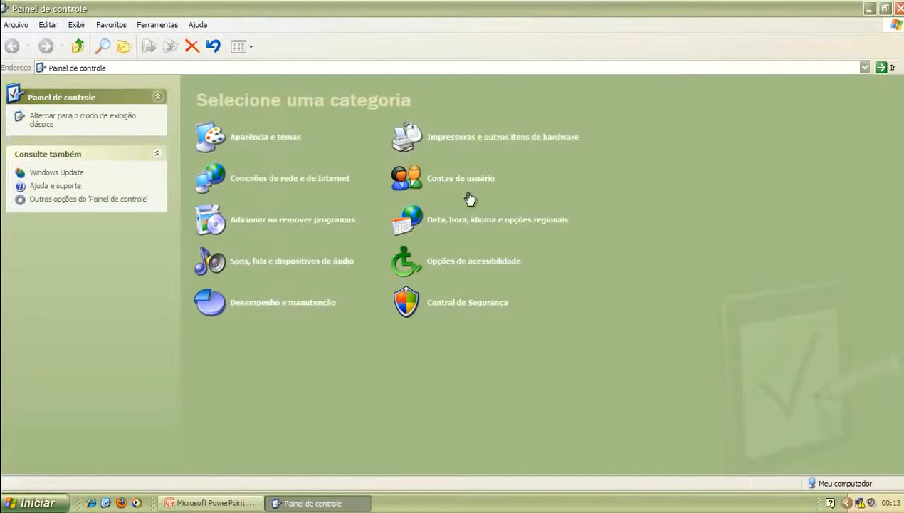
left_click(278, 304)
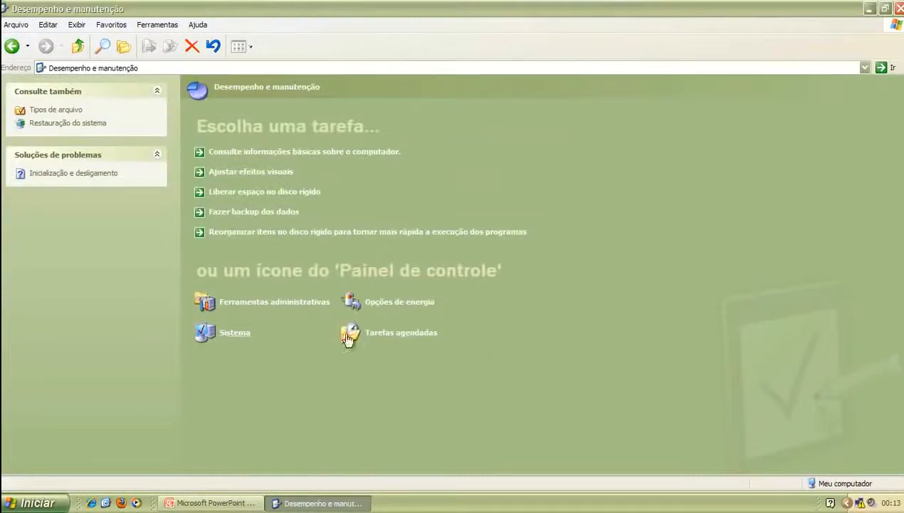
left_click(12, 46)
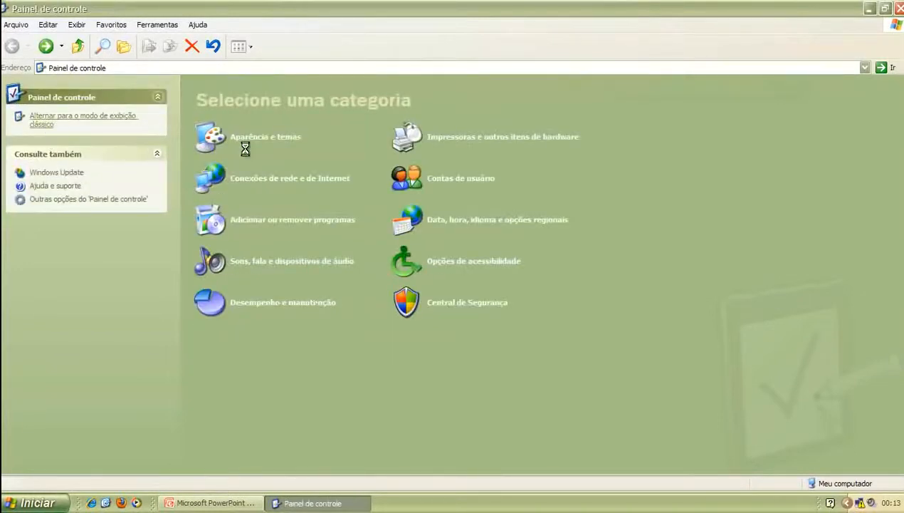
left_click(44, 121)
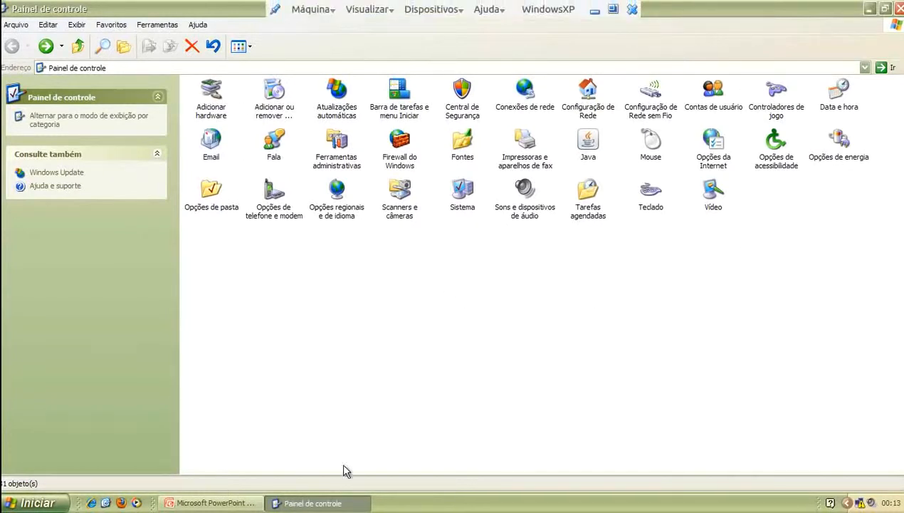
left_click(230, 504)
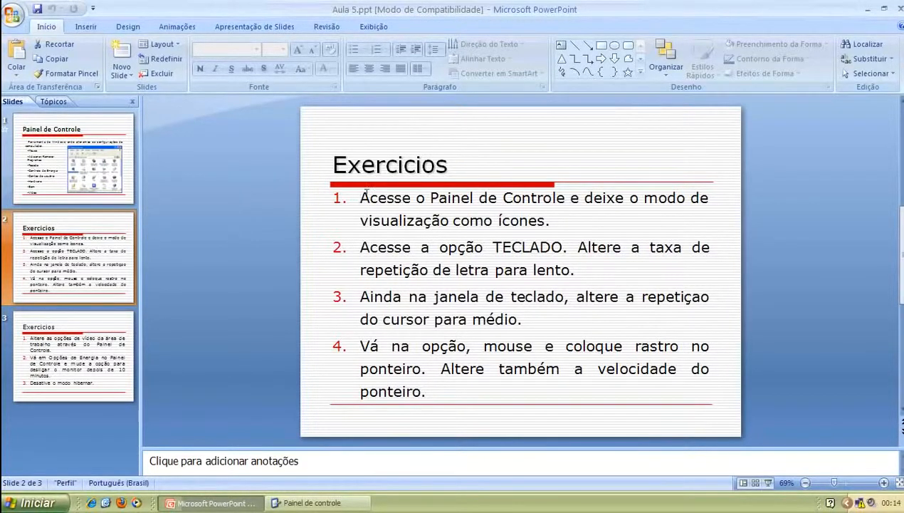
left_click_drag(385, 197, 553, 220)
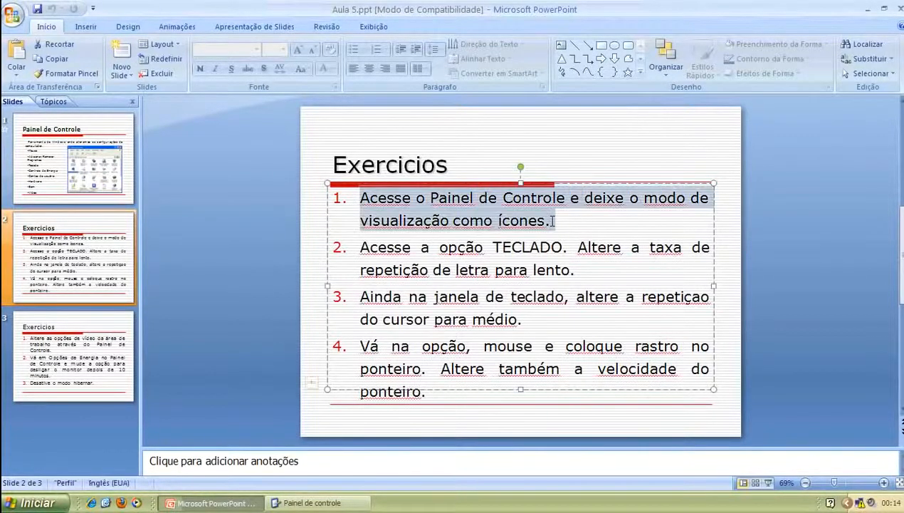
left_click(312, 503)
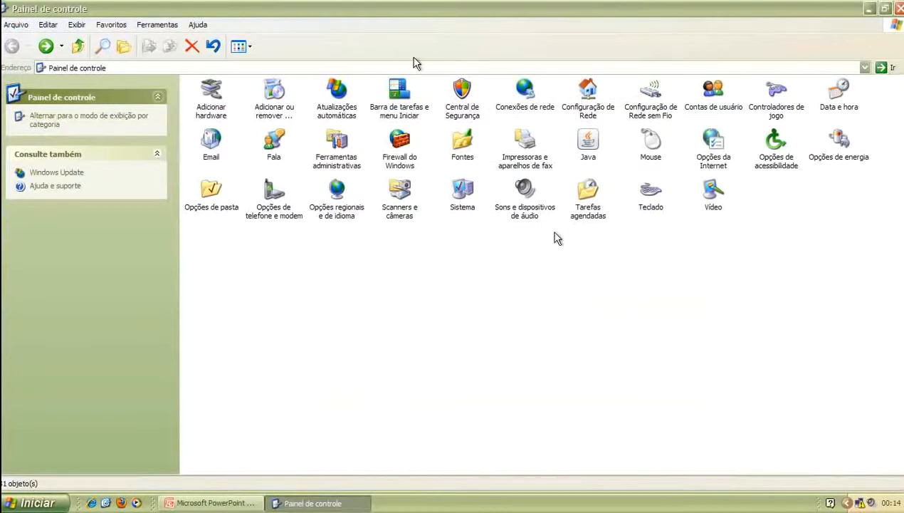
left_click(211, 502)
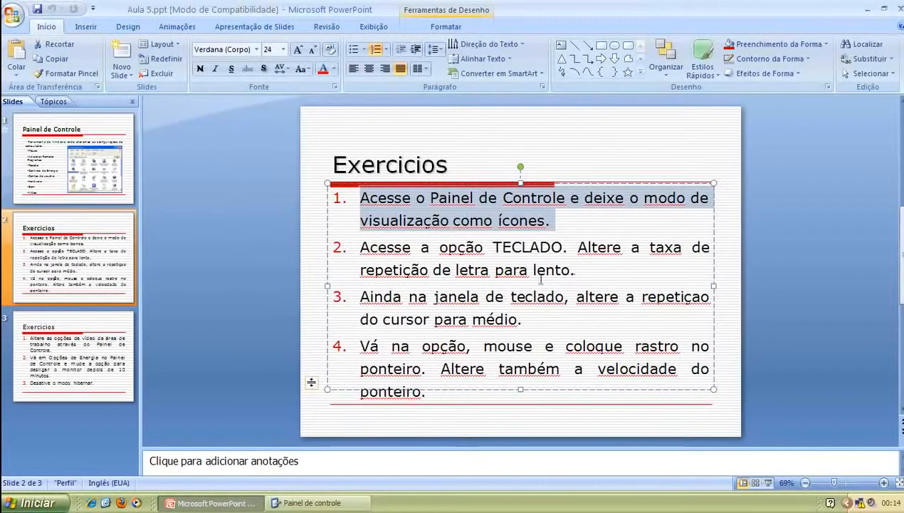
left_click(321, 502)
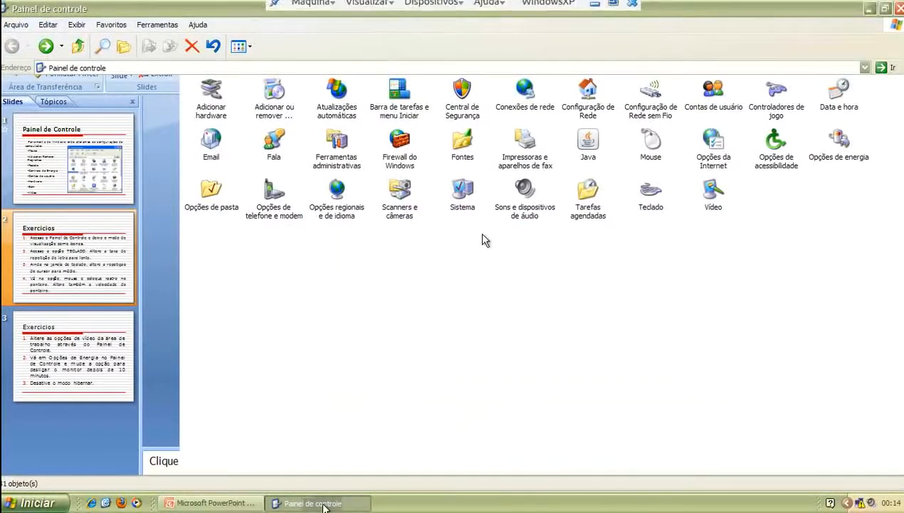
Set the keyboard character repeat rate to Lenta, test it in the box, and apply
double_click(643, 199)
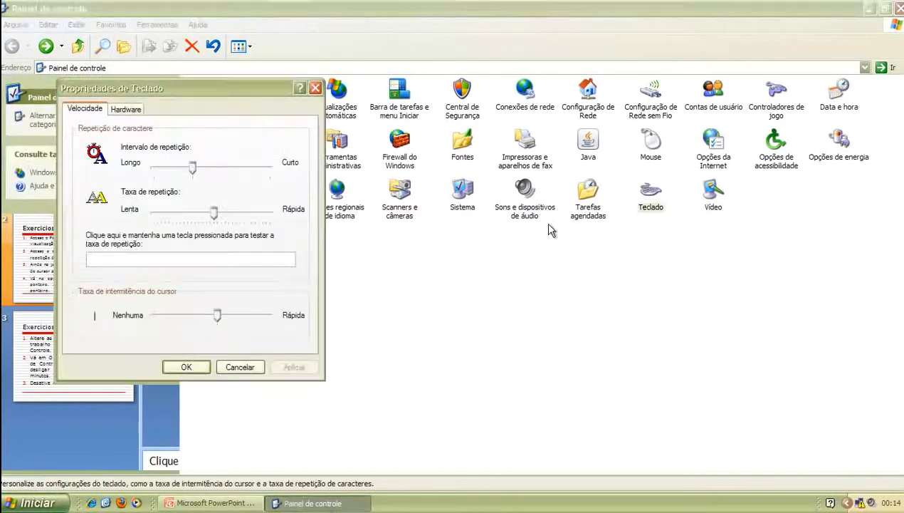
left_click_drag(214, 218, 152, 218)
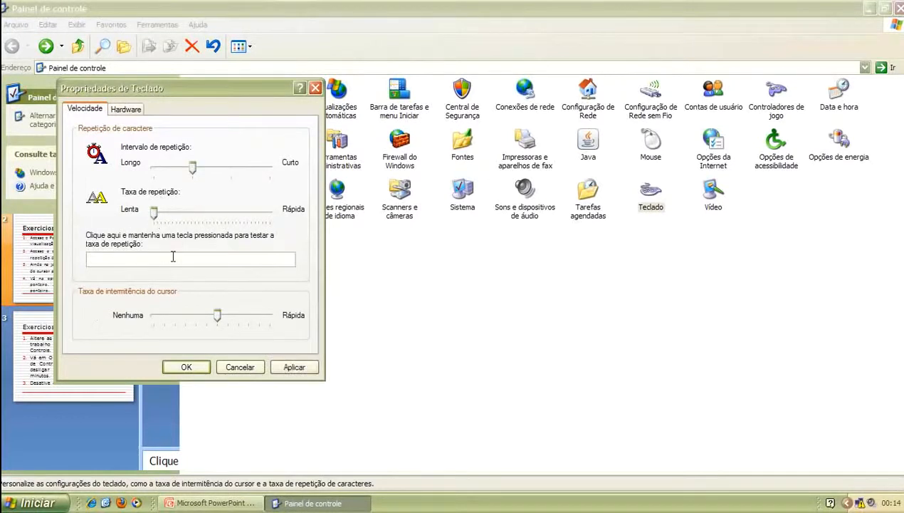
type("dddddd")
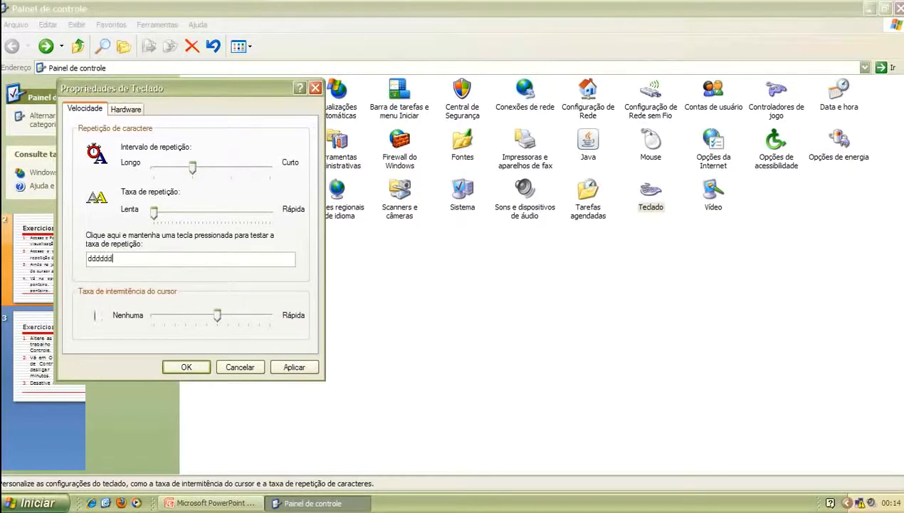
type("ddddd")
left_click(287, 368)
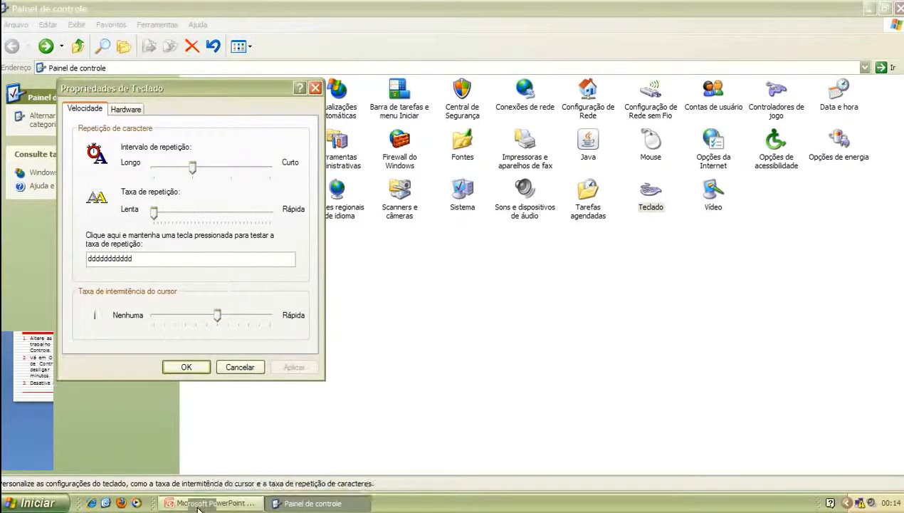
Check the PowerPoint exercise slide, then minimize the Control Panel window
left_click(211, 503)
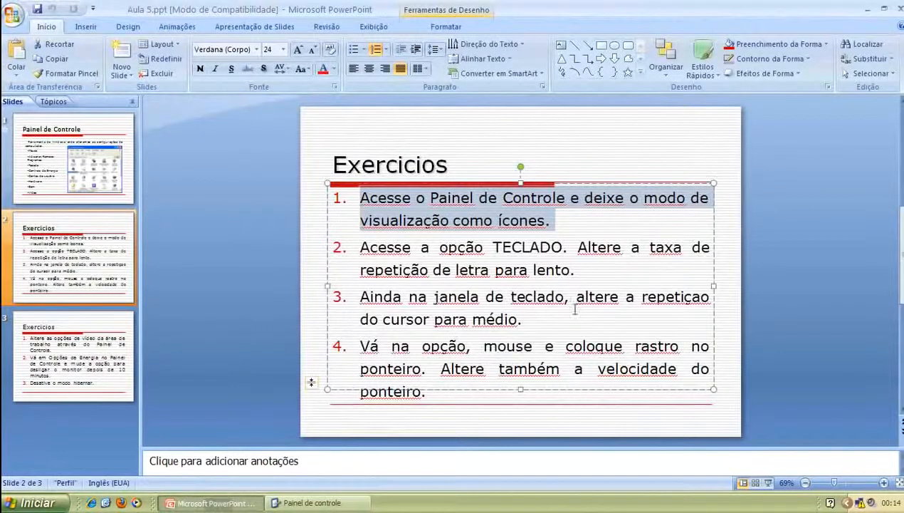
left_click(308, 503)
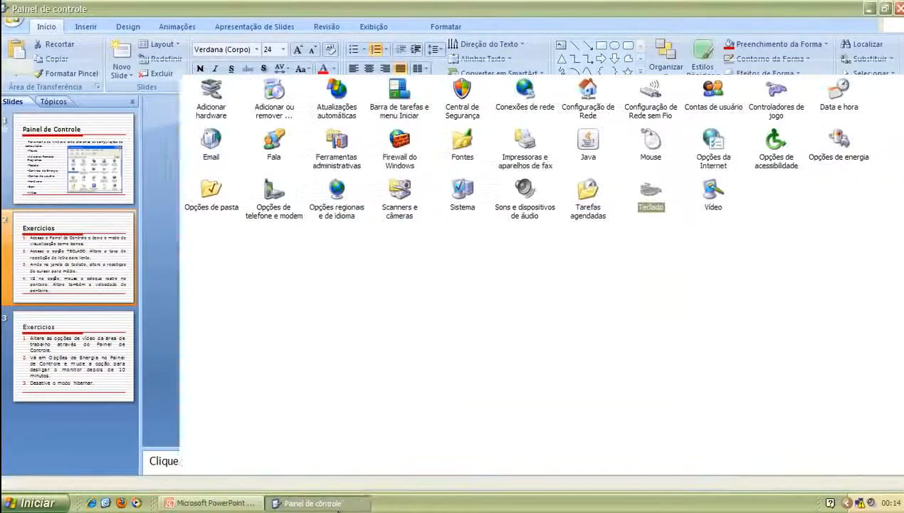
left_click(873, 7)
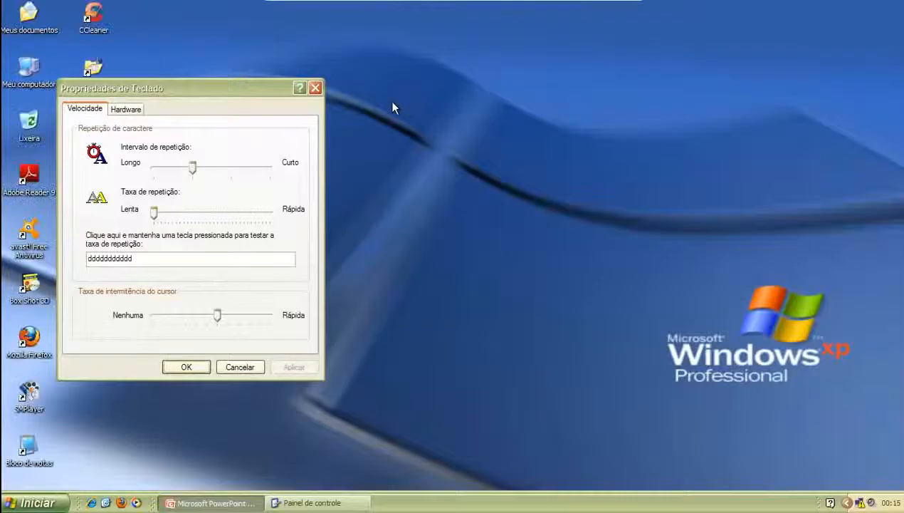
Keep the cursor blink rate at medium and apply it, then return to the PowerPoint slide
left_click_drag(150, 91, 332, 86)
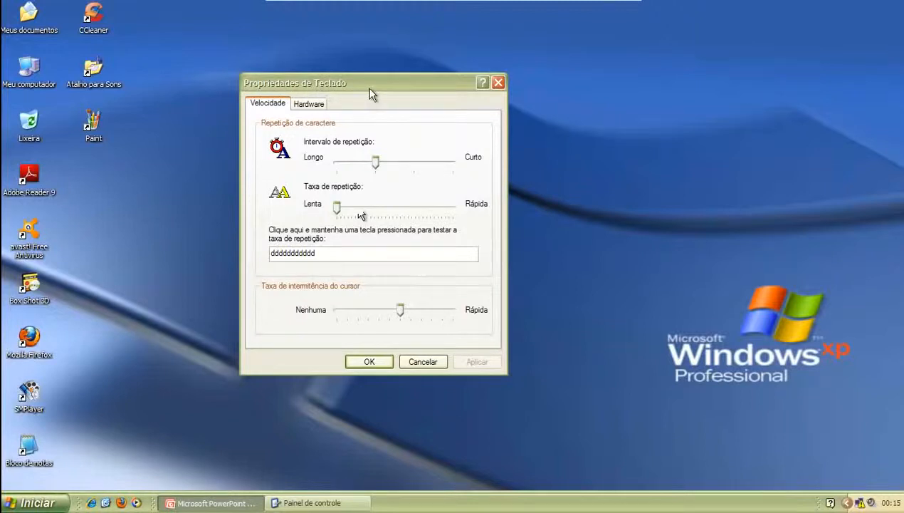
left_click_drag(370, 91, 431, 117)
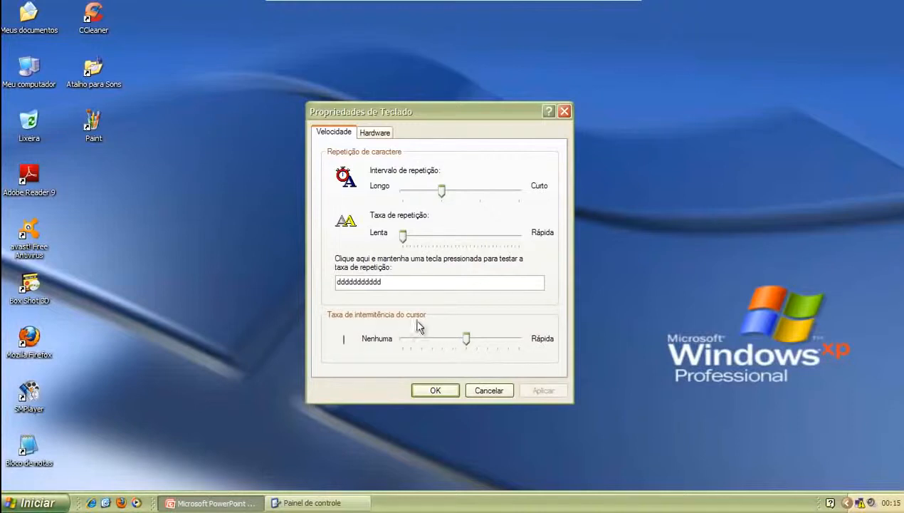
left_click(467, 343)
mouse_move(468, 343)
left_mouse_down()
mouse_move(448, 344)
mouse_move(467, 342)
left_mouse_up()
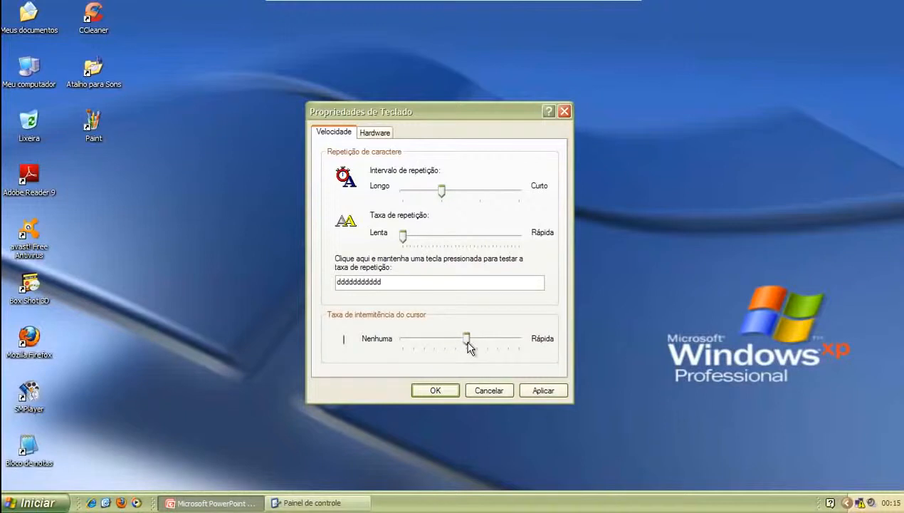
left_click(538, 393)
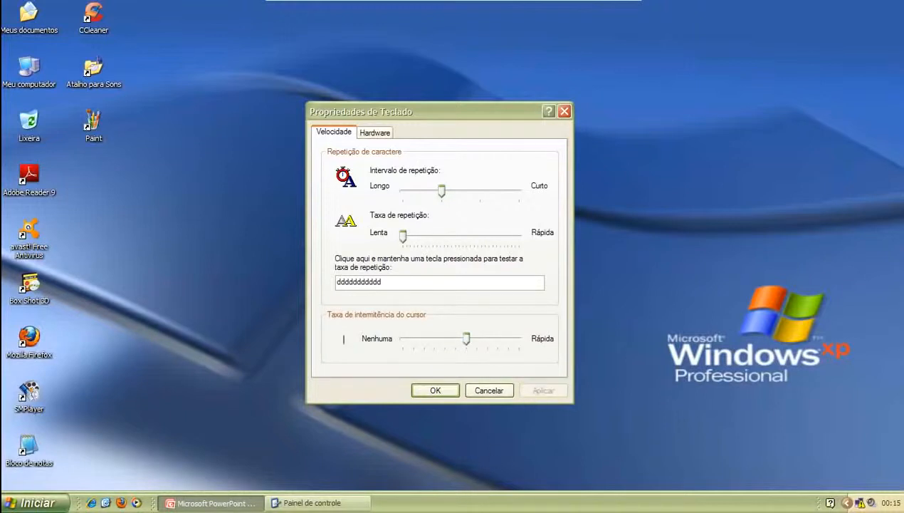
left_click(200, 503)
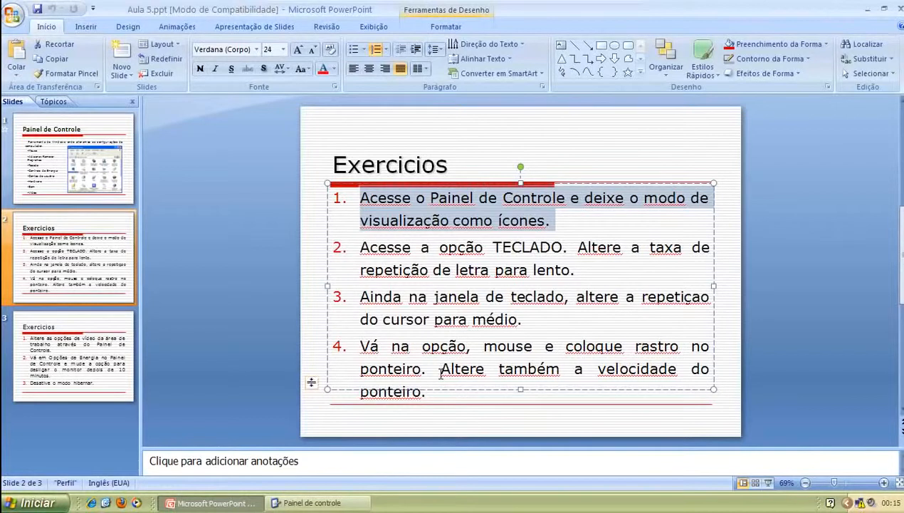
In Mouse properties, turn on pointer trails and raise pointer speed toward fast, then apply
left_click(313, 503)
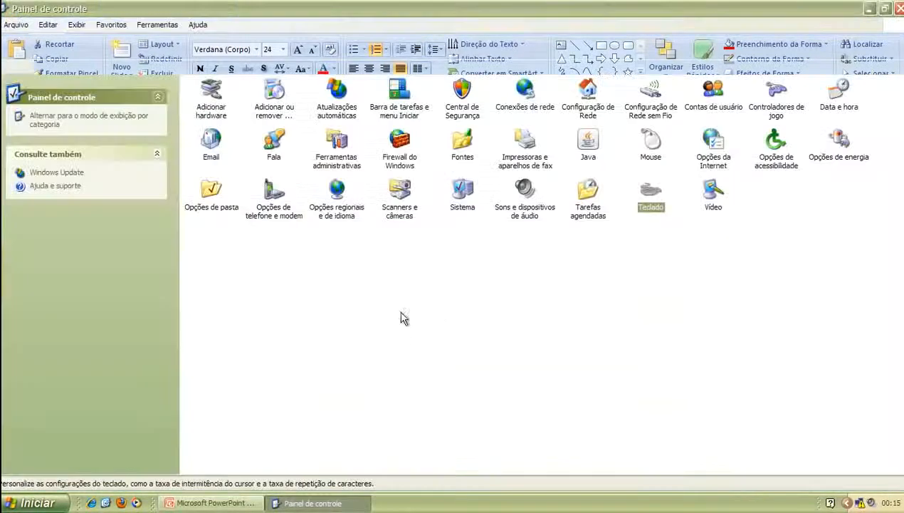
left_click(653, 146)
double_click(653, 146)
left_click_drag(246, 103, 432, 117)
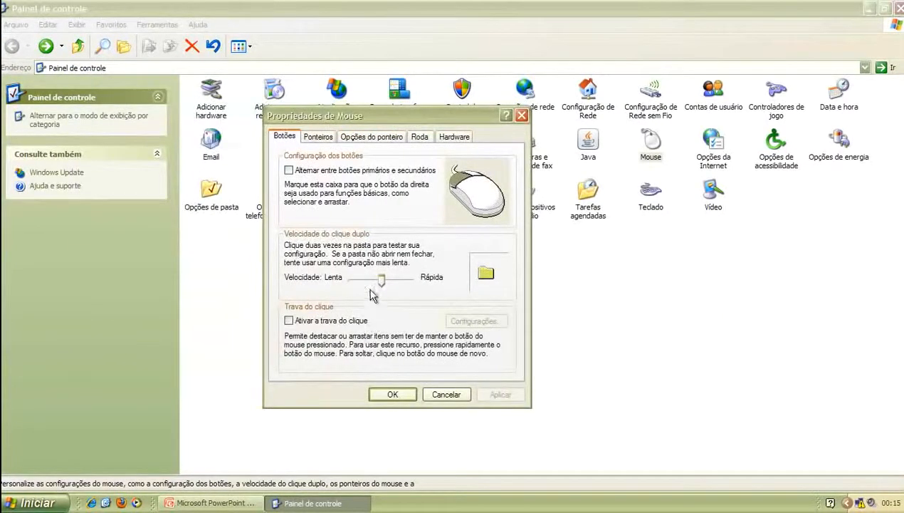
left_click(378, 142)
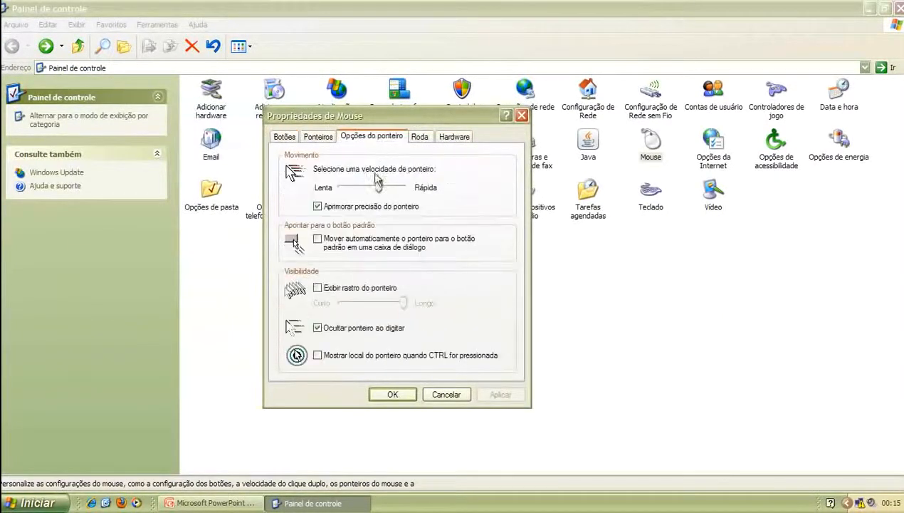
left_click(317, 288)
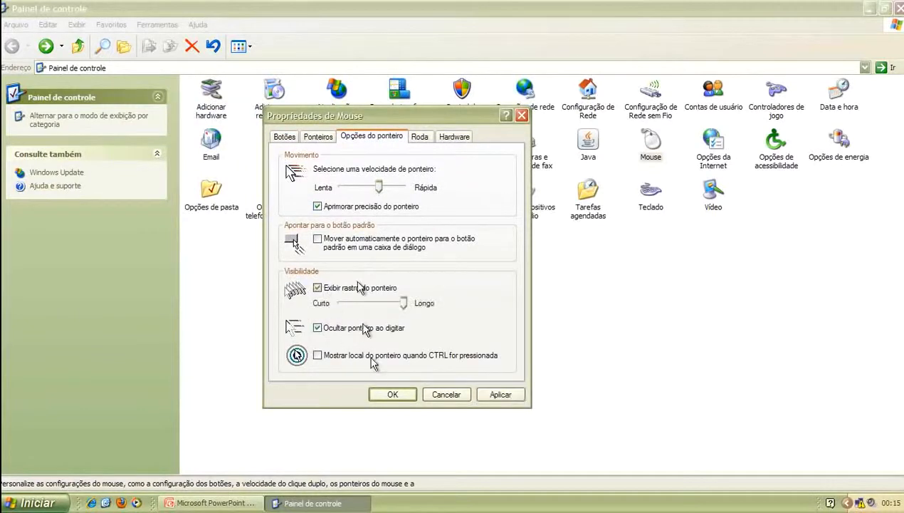
left_click(311, 139)
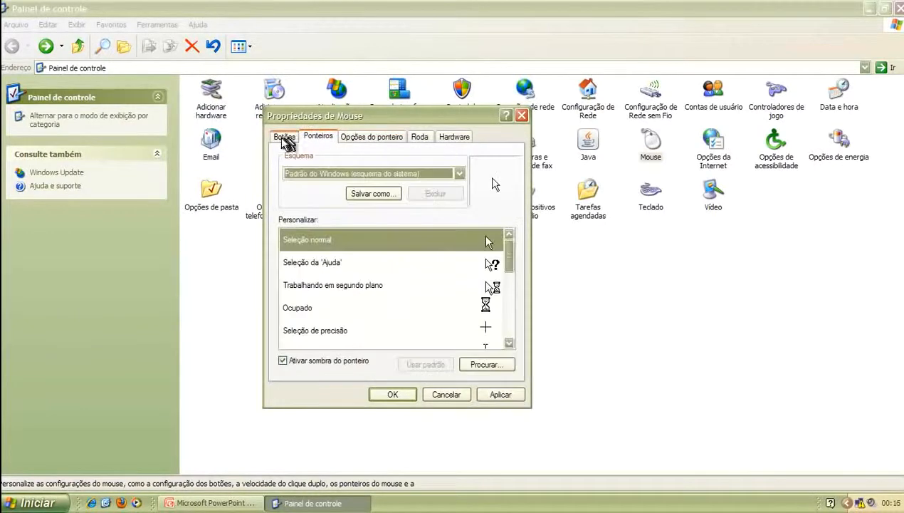
left_click(356, 142)
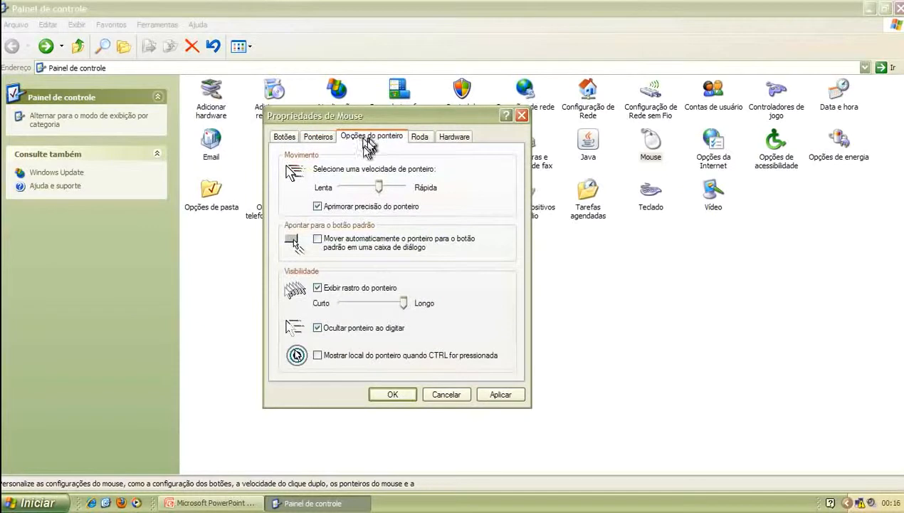
left_click_drag(380, 188, 413, 189)
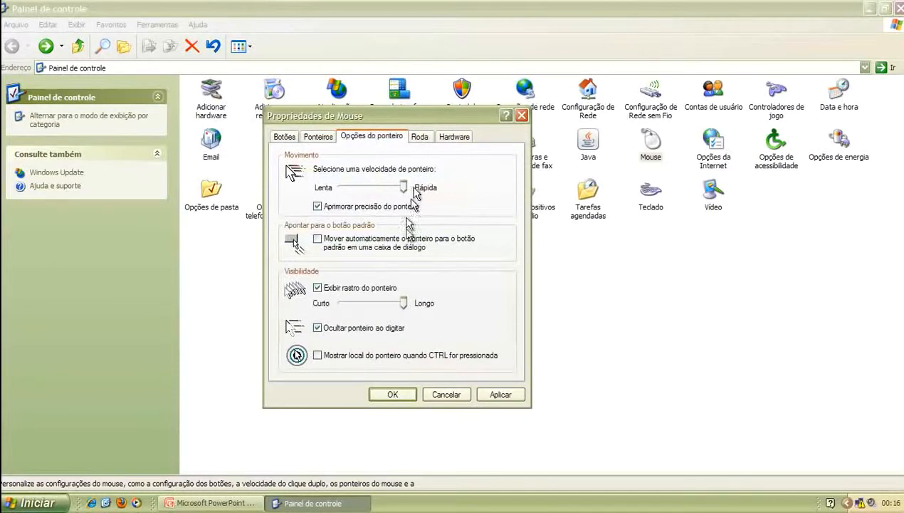
left_click(500, 394)
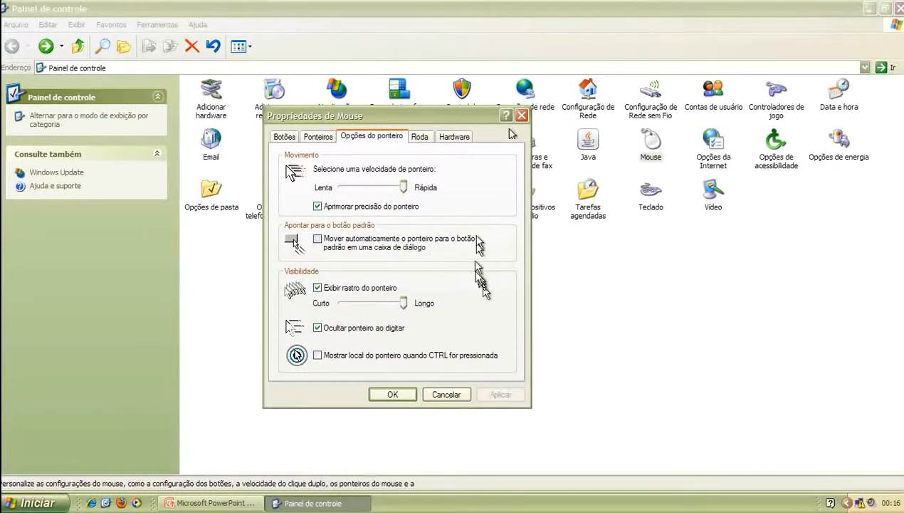
Turn the pointer trail off, set pointer speed to the middle, apply, and return to PowerPoint
left_click(318, 288)
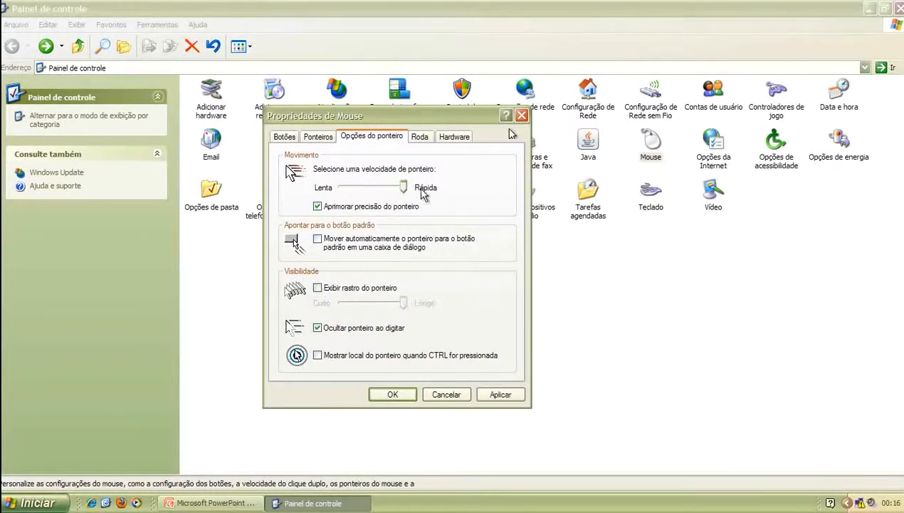
left_click_drag(404, 187, 380, 190)
left_click(498, 394)
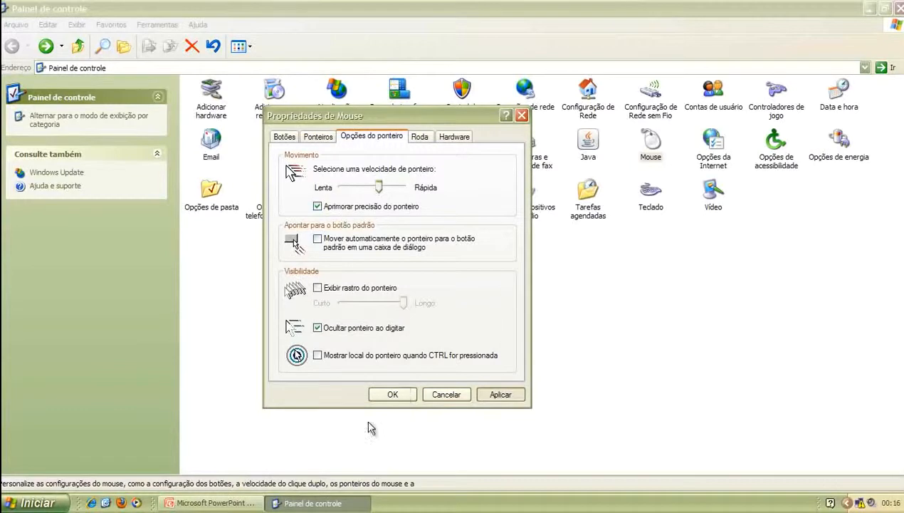
left_click(213, 503)
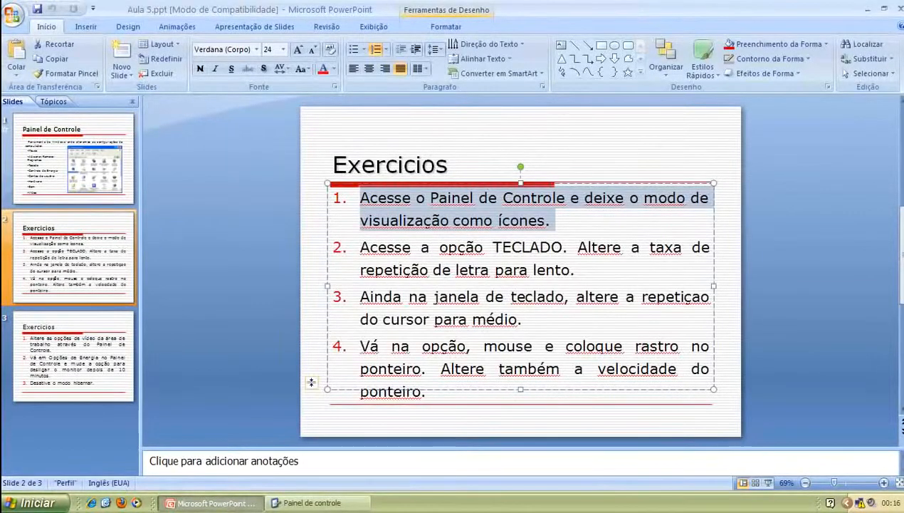
Back in Control Panel, select the Sons e dispositivos de áudio icon, then Opções de energia
left_click(314, 502)
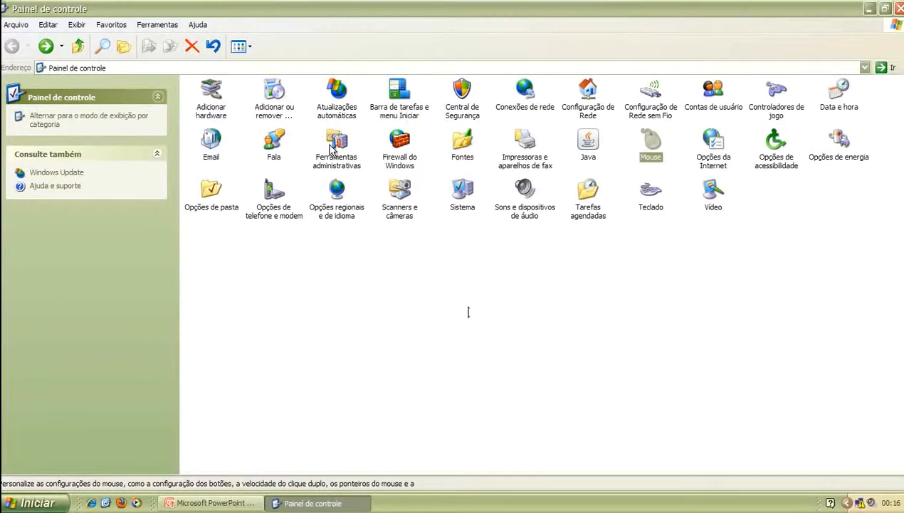
left_click(528, 211)
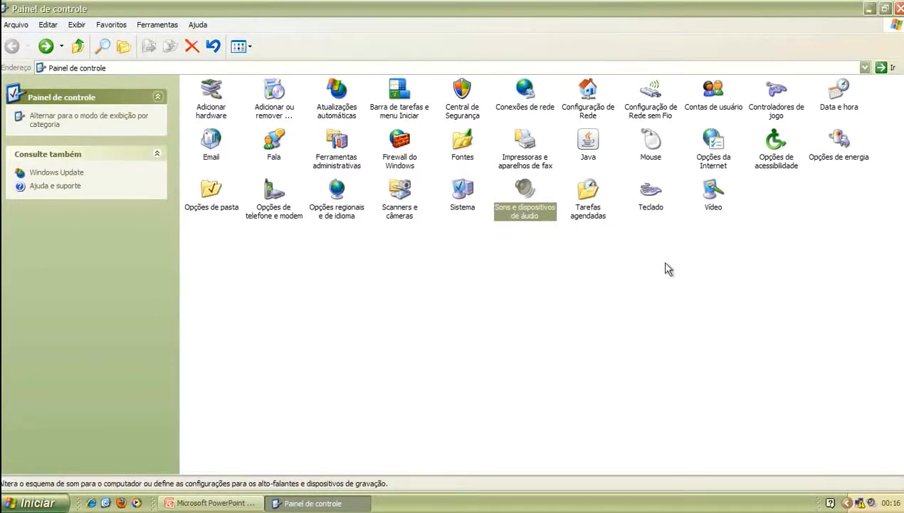
left_click(830, 158)
Open Power Options, centre the dialog, and keep the Portátil/laptop power scheme
double_click(836, 161)
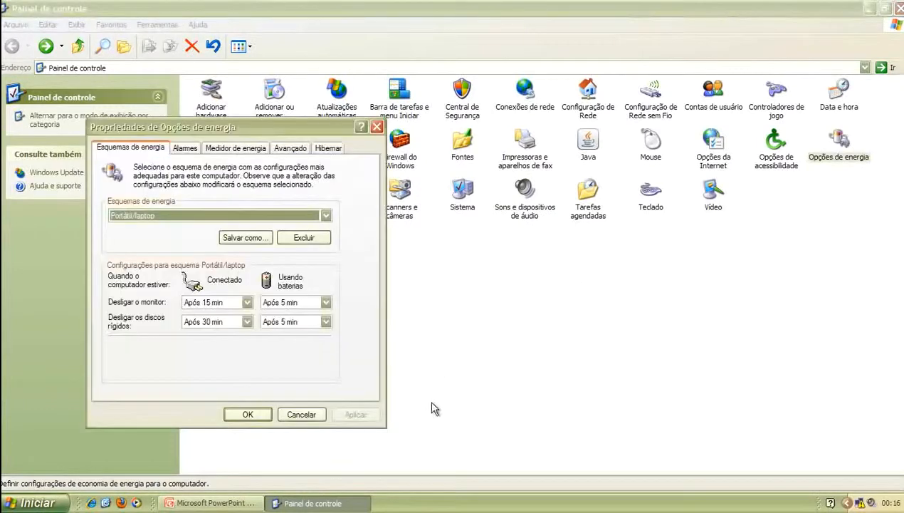
left_click_drag(193, 121, 382, 113)
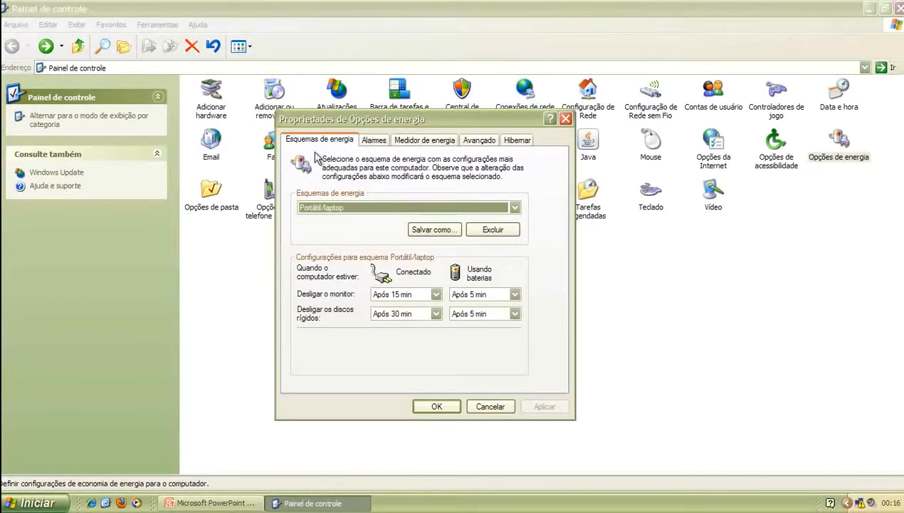
left_click(347, 206)
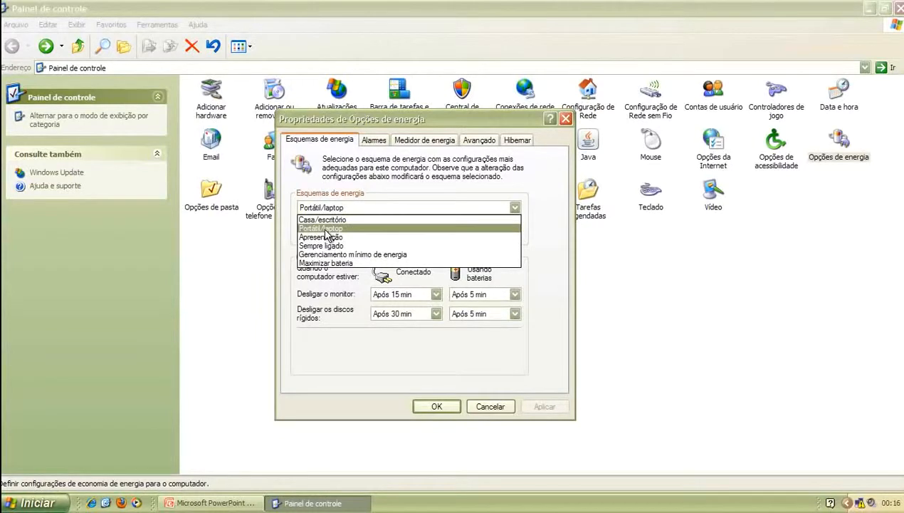
left_click(344, 229)
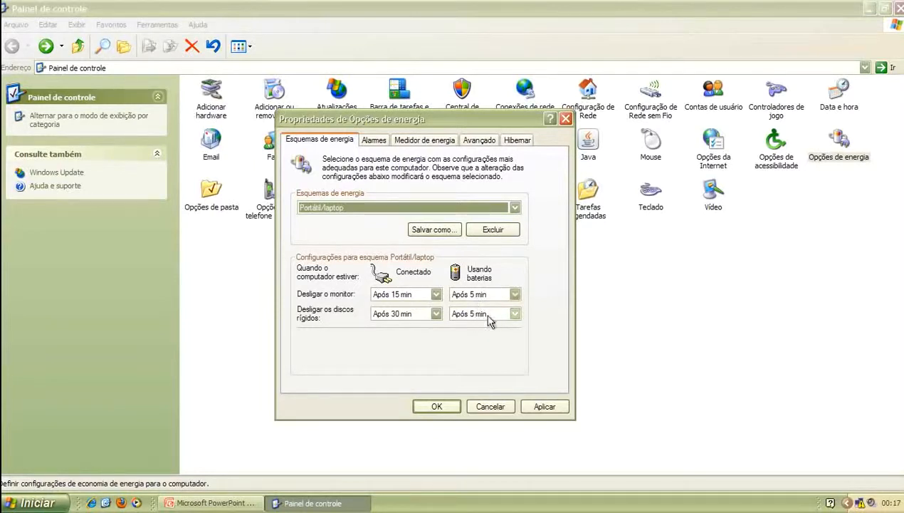
Set the monitor to turn off after 1 hora when plugged in, apply, and view Alarmes
left_click(435, 294)
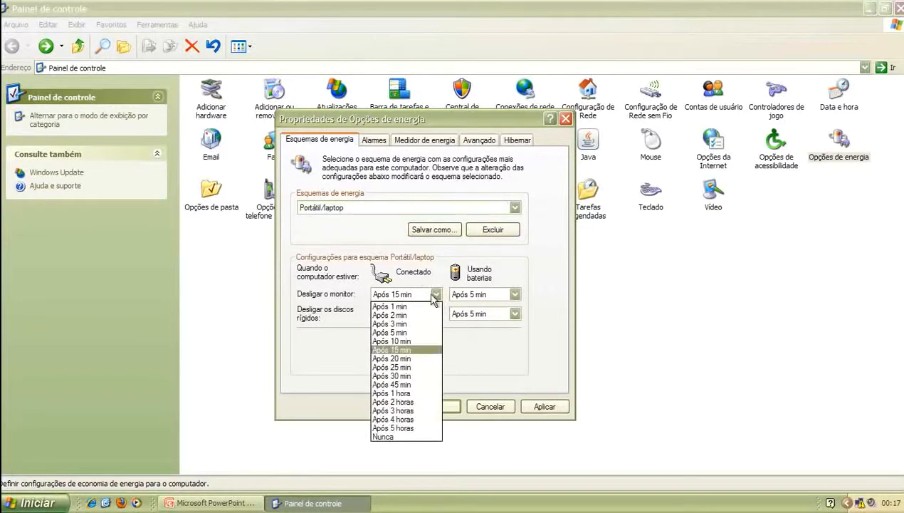
left_click(406, 393)
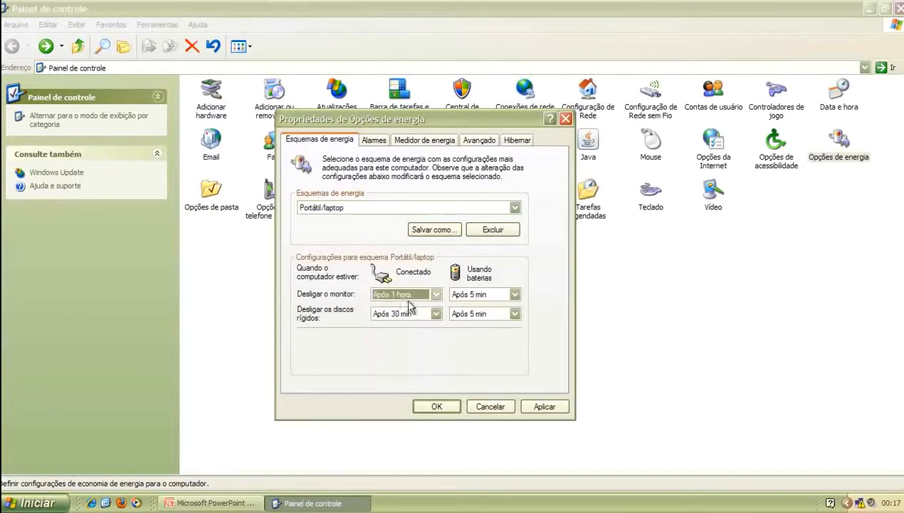
left_click(539, 407)
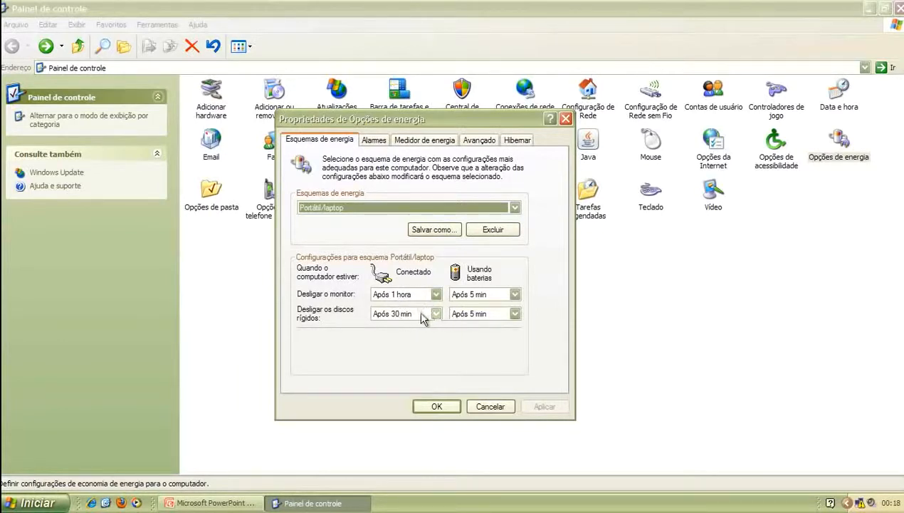
left_click(375, 140)
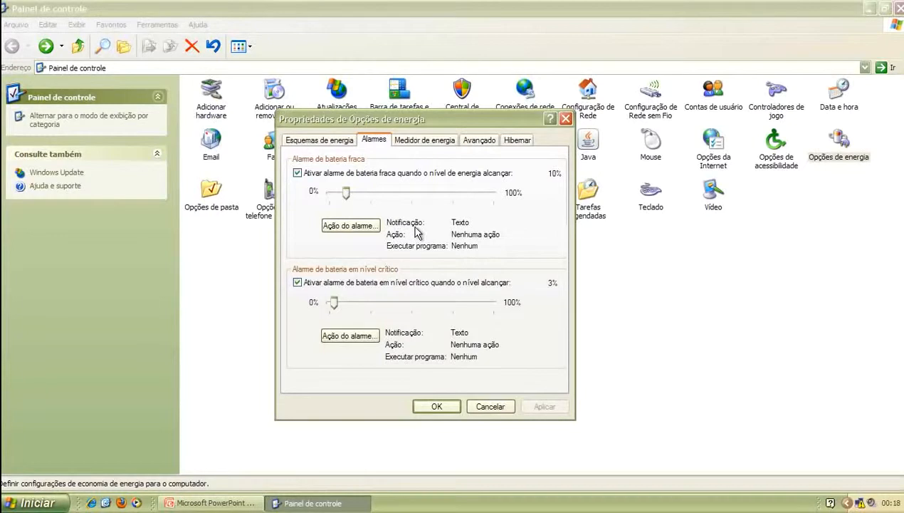
Review the Medidor de energia tab and hidden tray icons, then go to the Avançado tab
left_click(409, 140)
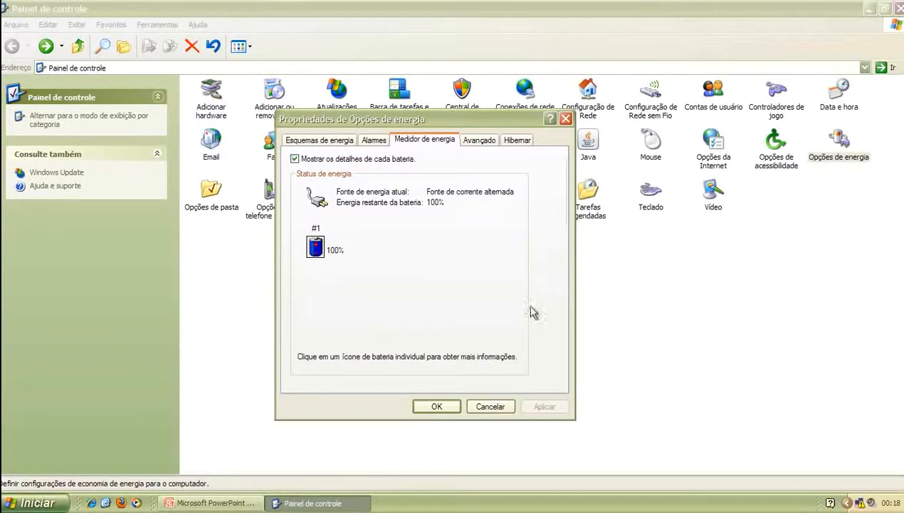
left_click(846, 502)
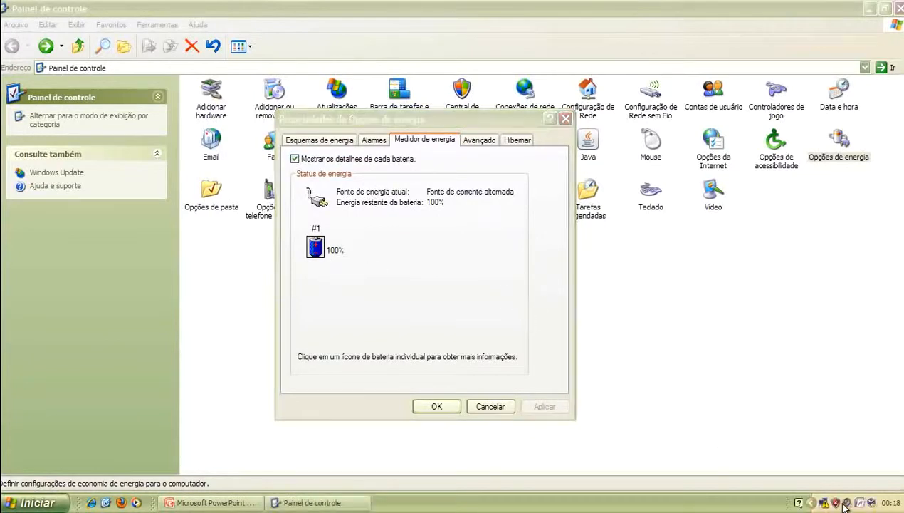
left_click(384, 276)
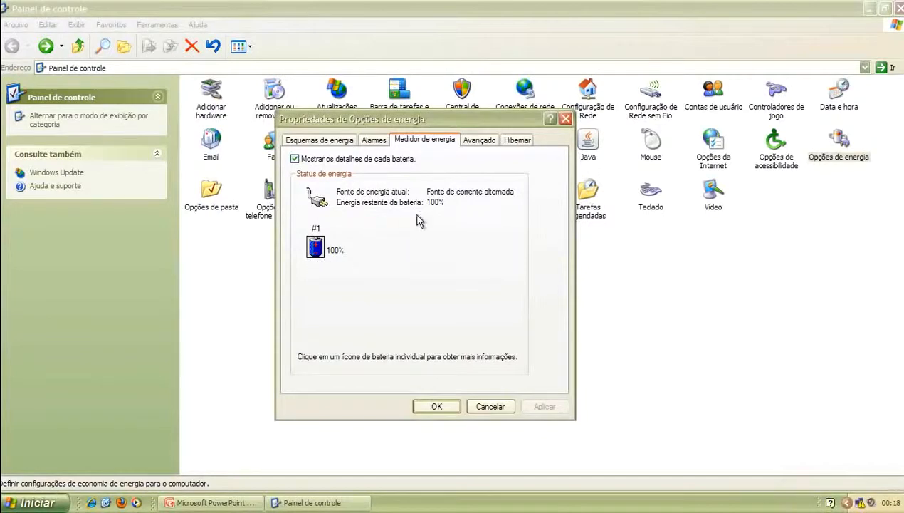
left_click(480, 141)
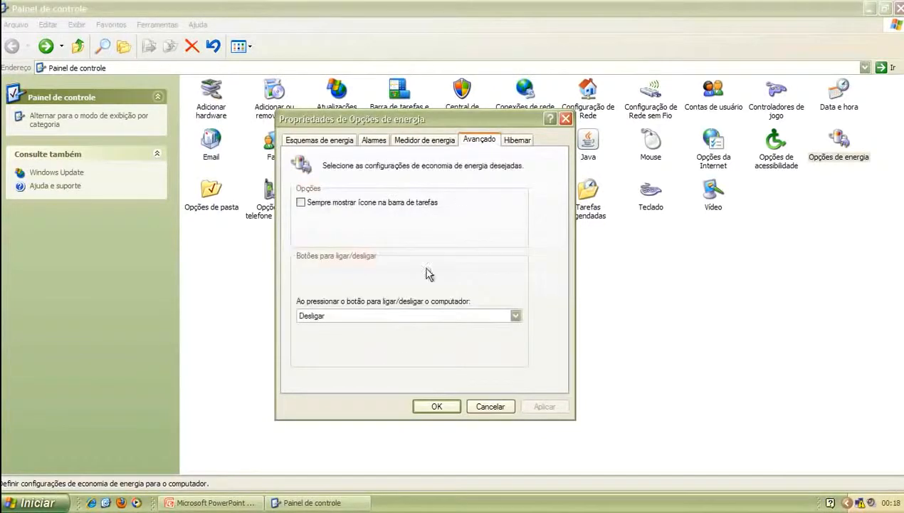
Try the always-show power icon option and its quick scheme menu, then turn it back off
left_click(356, 205)
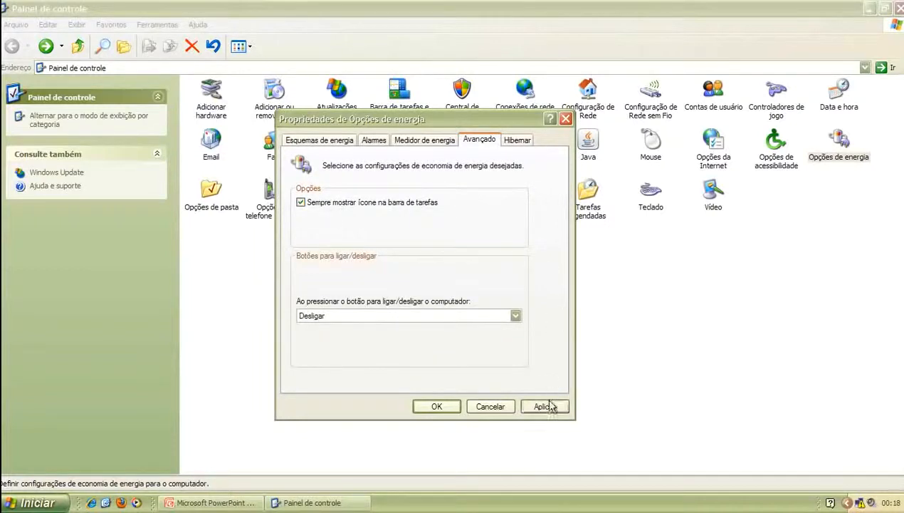
left_click(847, 503)
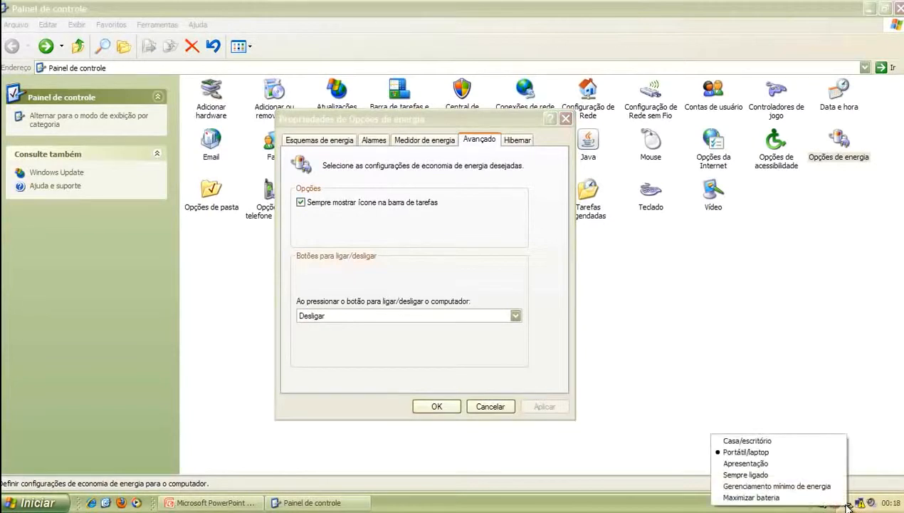
left_click(368, 204)
left_click(369, 205)
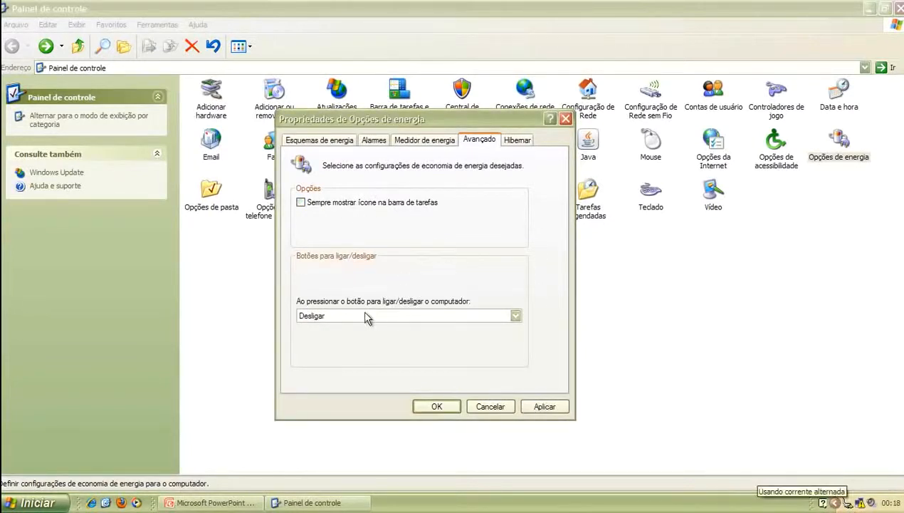
Set the power button action to Pergunte-me o que fazer and apply the change
left_click(319, 317)
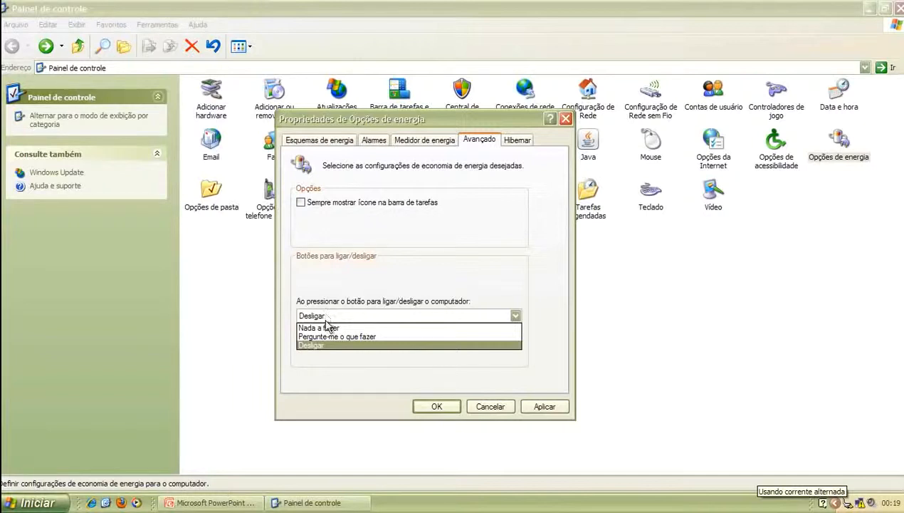
left_click(327, 327)
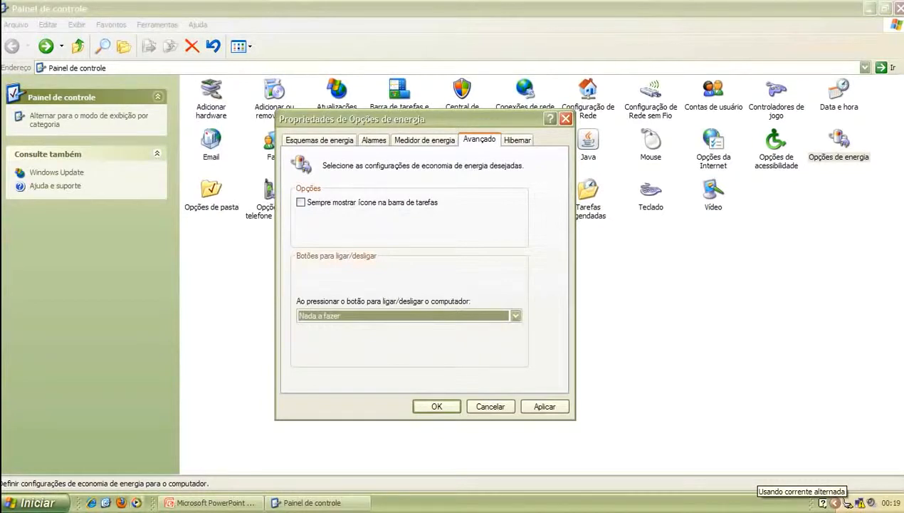
left_click(44, 502)
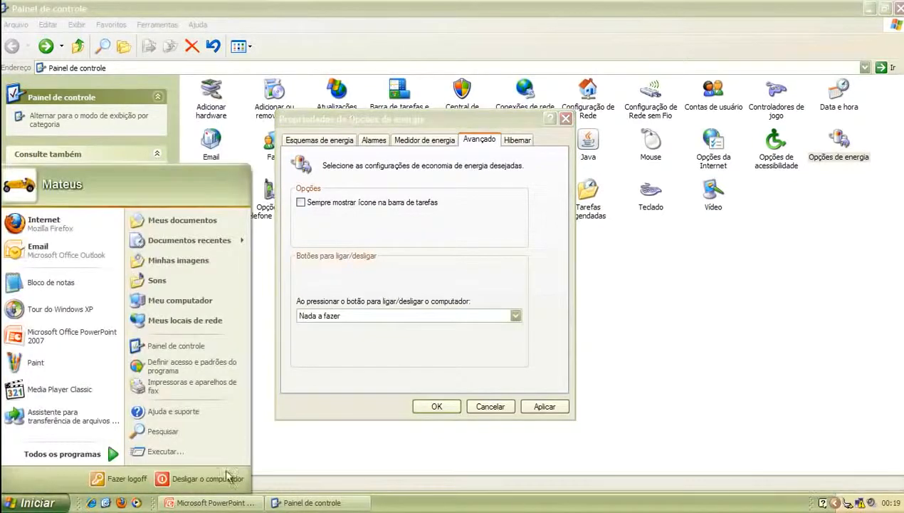
left_click(384, 315)
left_click(384, 315)
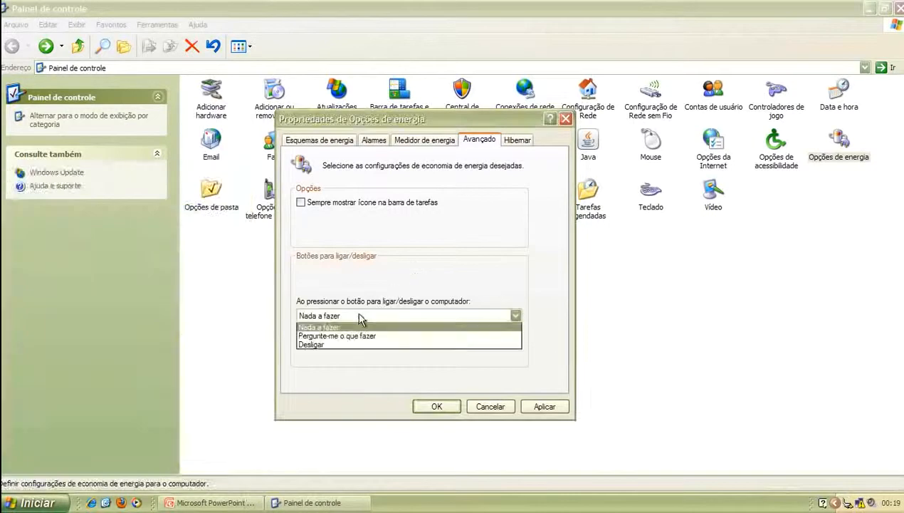
left_click(317, 336)
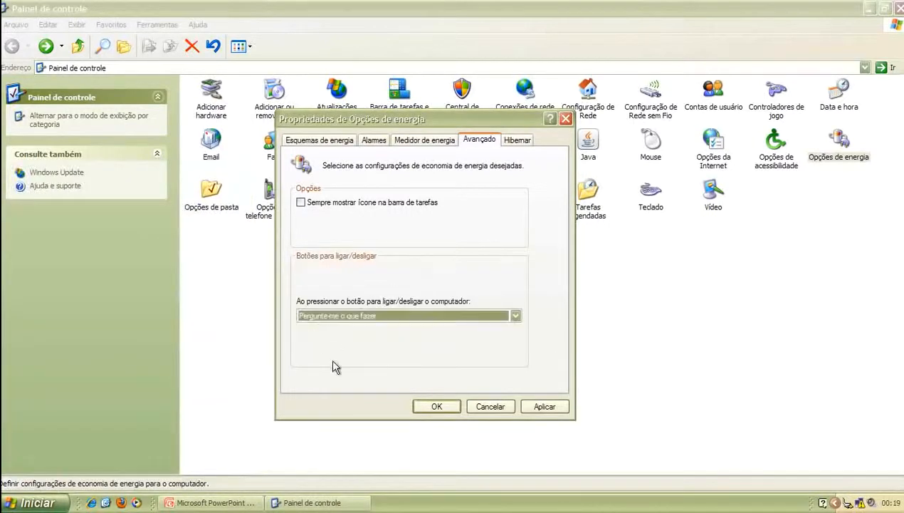
left_click(541, 406)
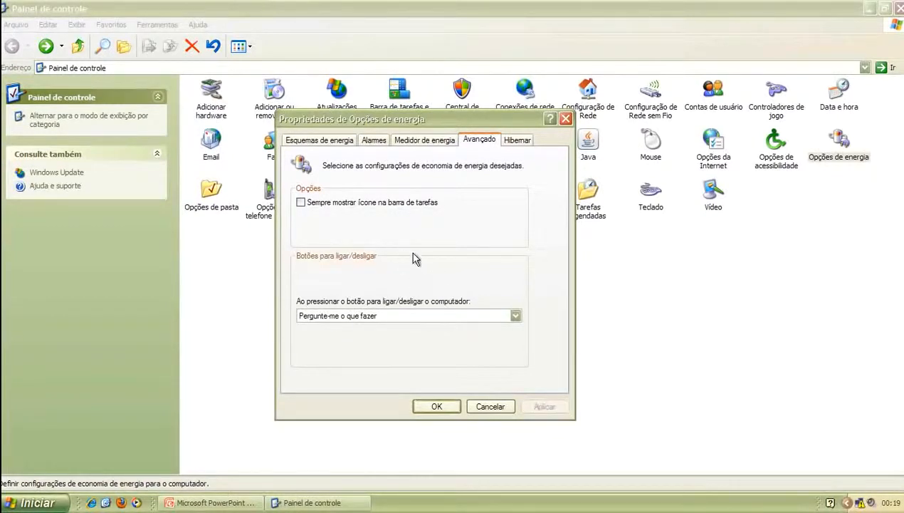
left_click_drag(418, 121, 431, 109)
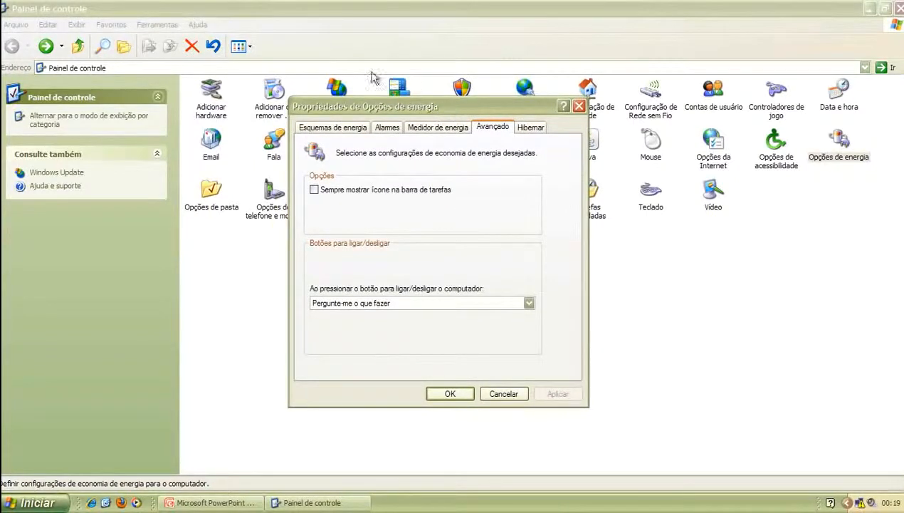
Send a shutdown signal from the virtual machine menu, then cancel the Desligar o computador prompt
left_click(323, 10)
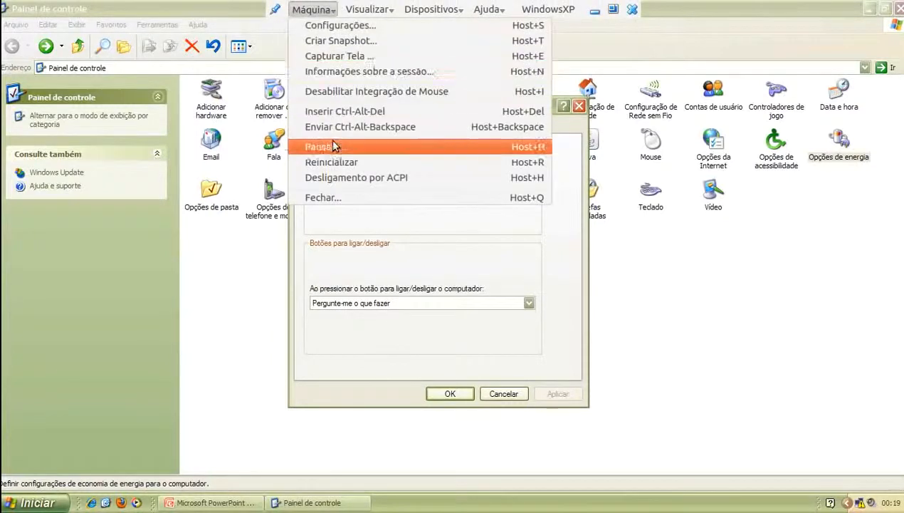
left_click(351, 196)
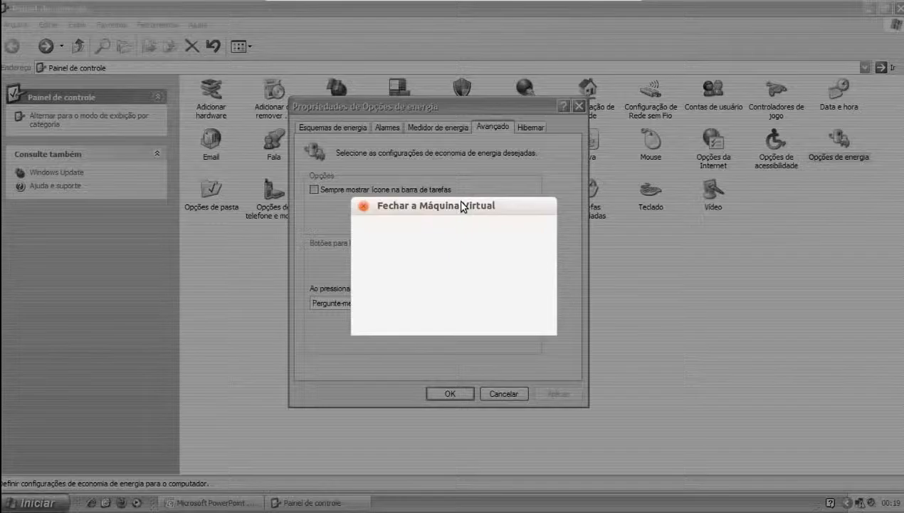
left_click(406, 264)
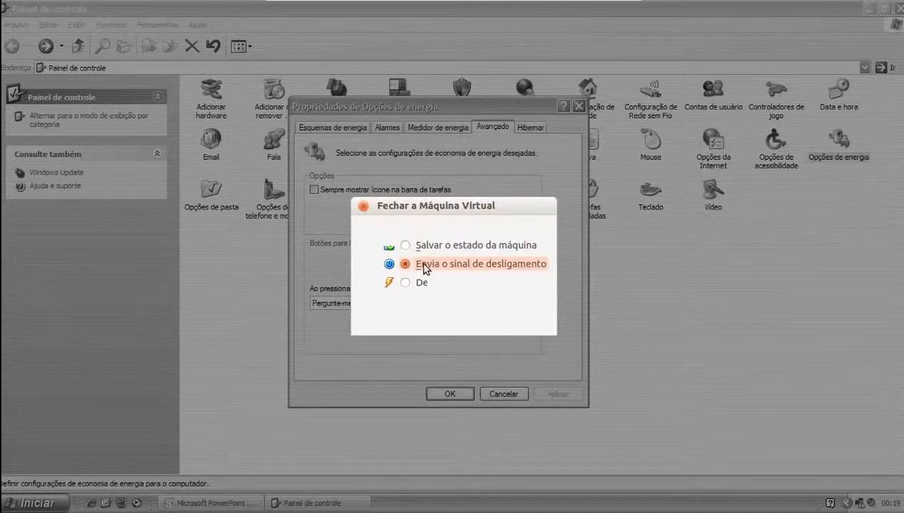
left_click(492, 316)
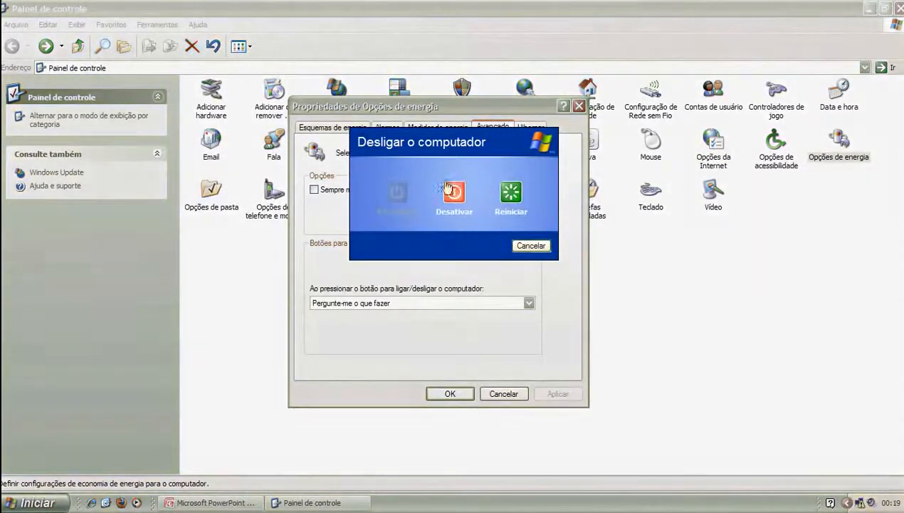
left_click(528, 246)
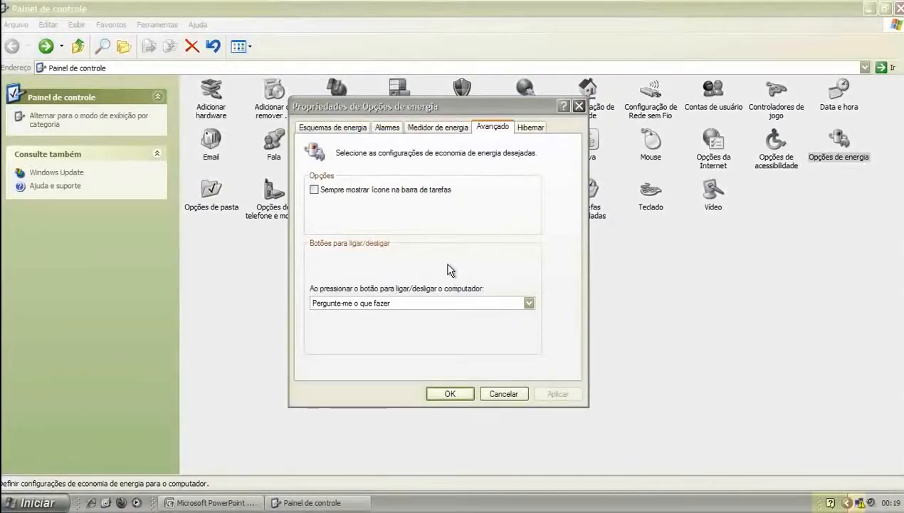
Set the power button to Desligar, leave Ativar hibernação unchecked, and confirm with OK
left_click(425, 305)
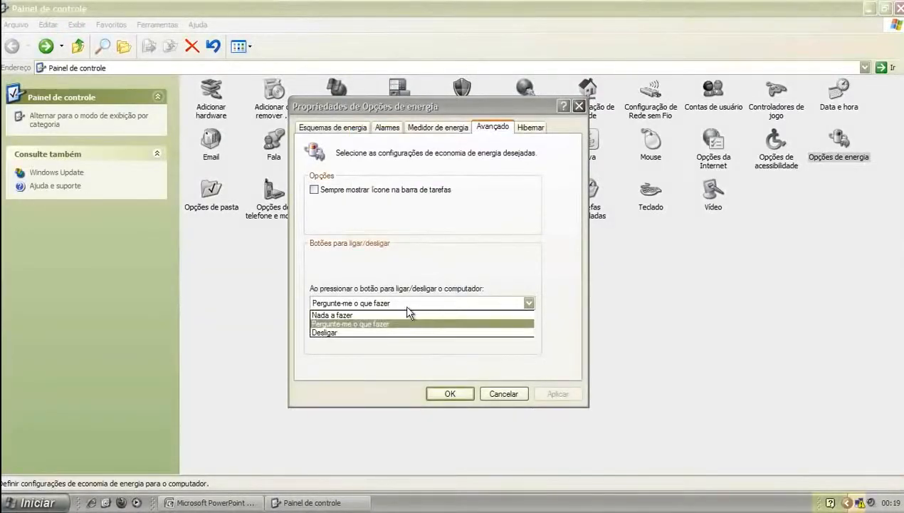
left_click(347, 333)
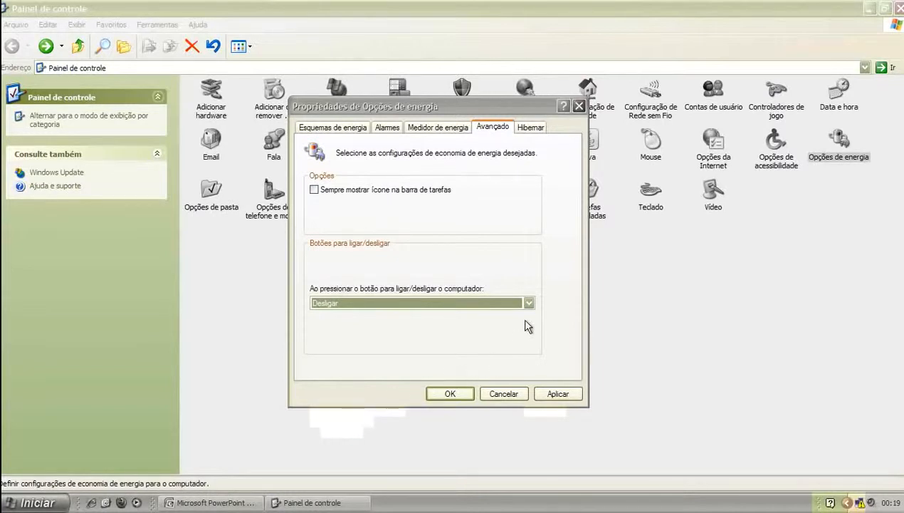
left_click(530, 128)
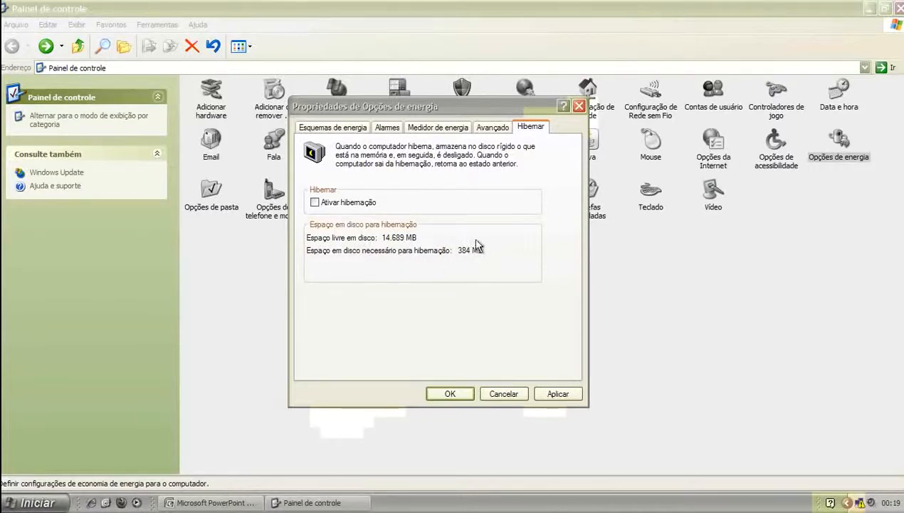
left_click(339, 204)
left_click(313, 203)
left_click(445, 395)
left_click(459, 334)
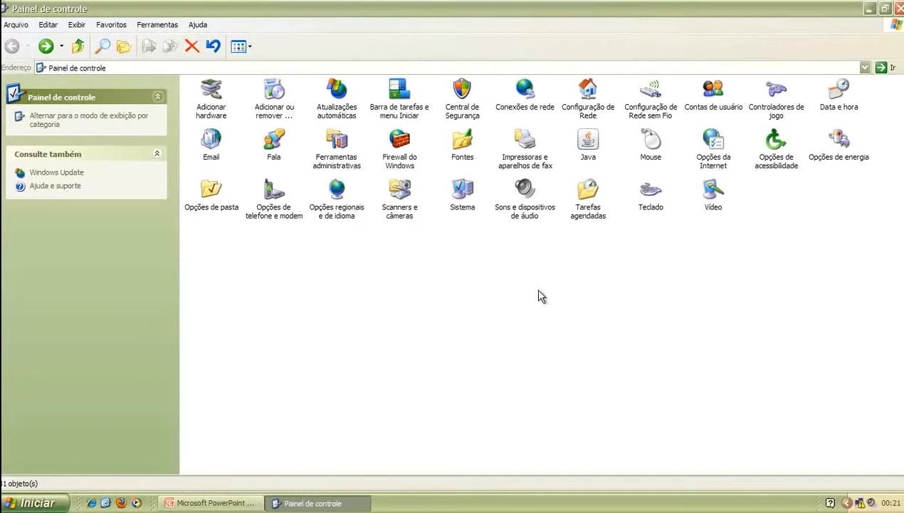
Open Contas de usuário and nudge its window slightly lower on screen
double_click(718, 107)
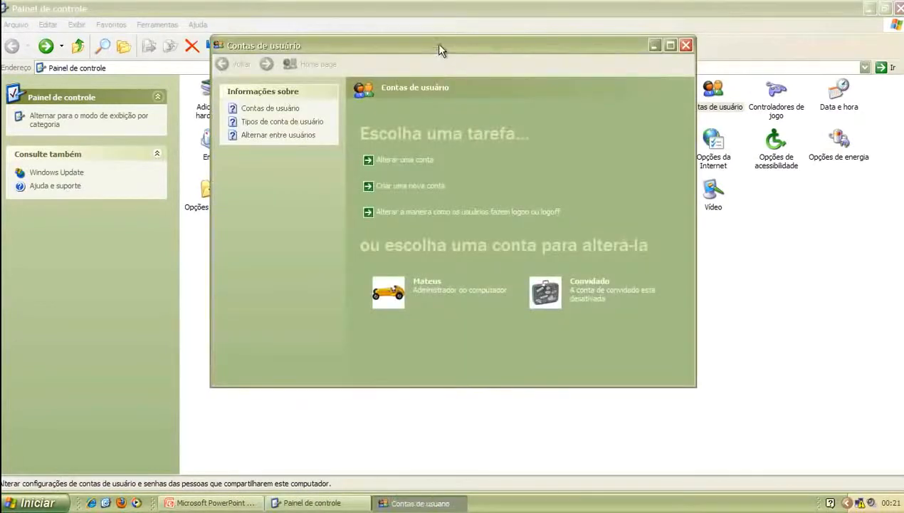
left_click_drag(435, 43, 438, 80)
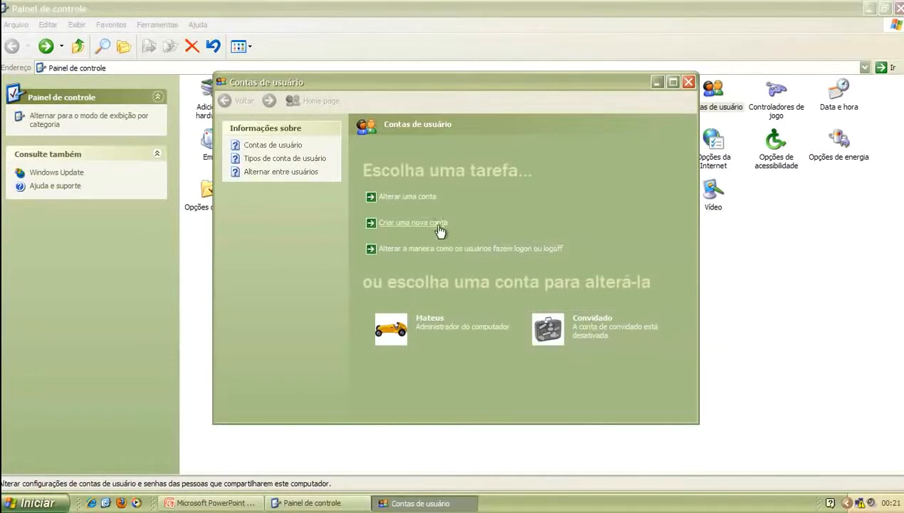
Begin Criar uma nova conta, enter the new user's first name, and advance to the account type
left_click(393, 222)
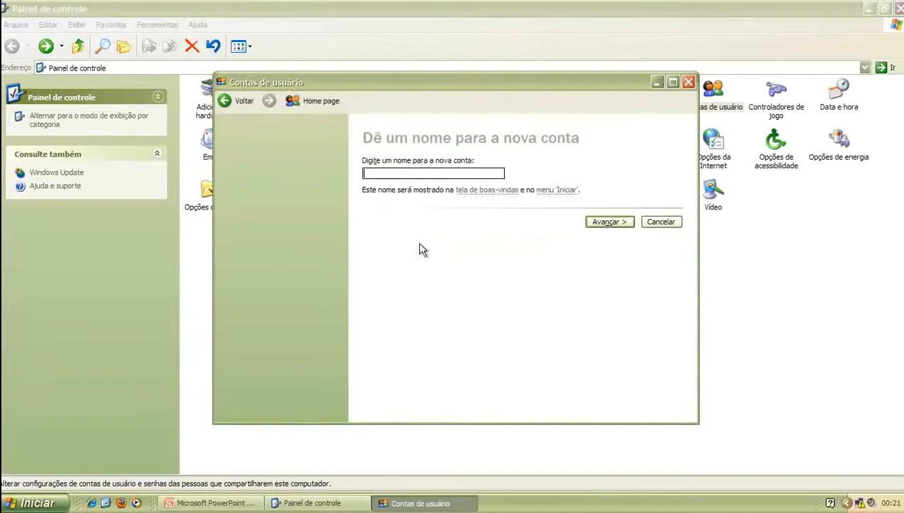
left_click(609, 223)
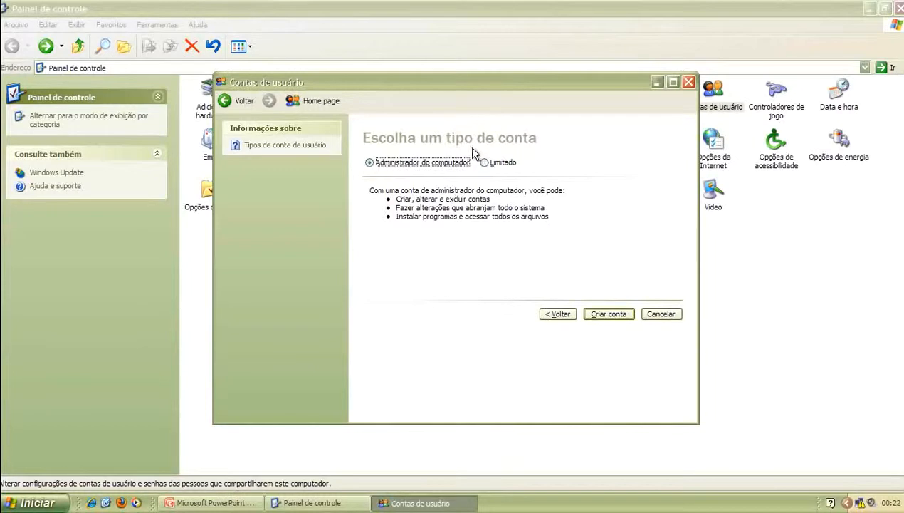
Choose Limitado after comparing it with Administrador do computador, and create the account
left_click(490, 162)
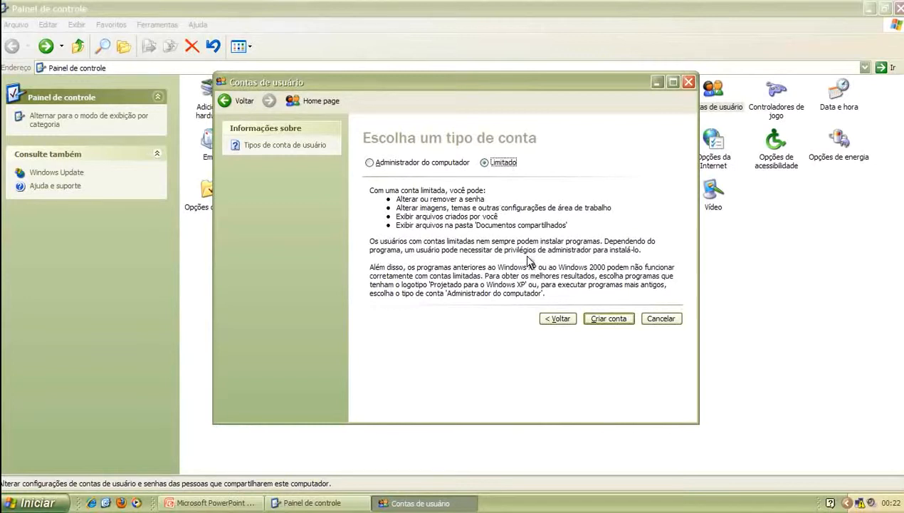
mouse_move(460, 169)
left_click(383, 166)
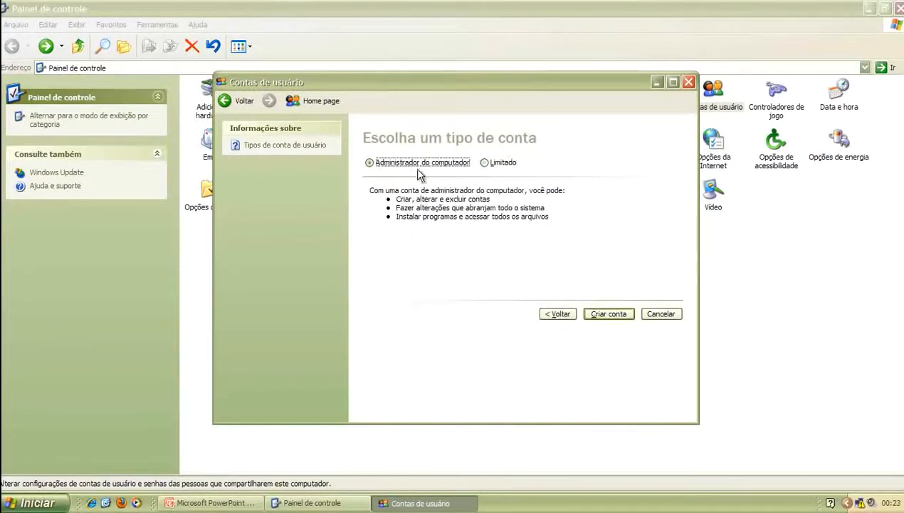
left_click(484, 164)
left_click(616, 319)
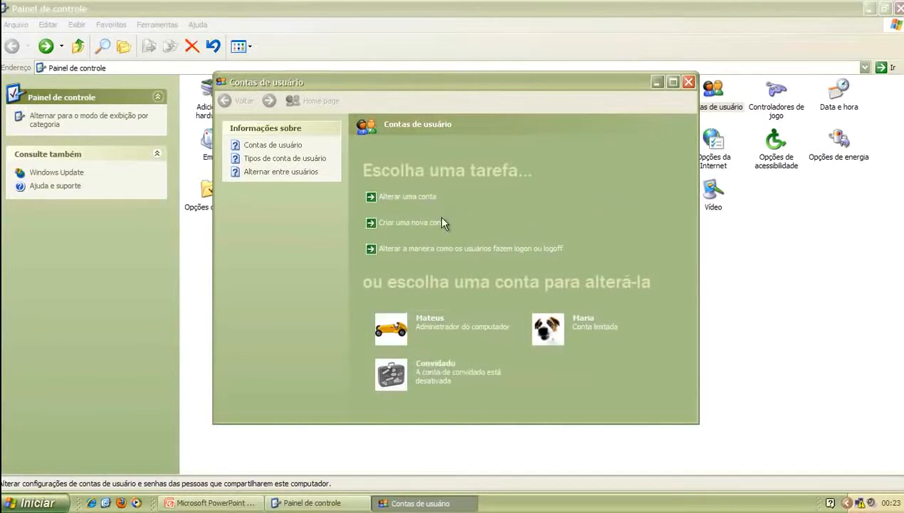
Rename the limited account by adding the user's surname to its name
left_click(405, 198)
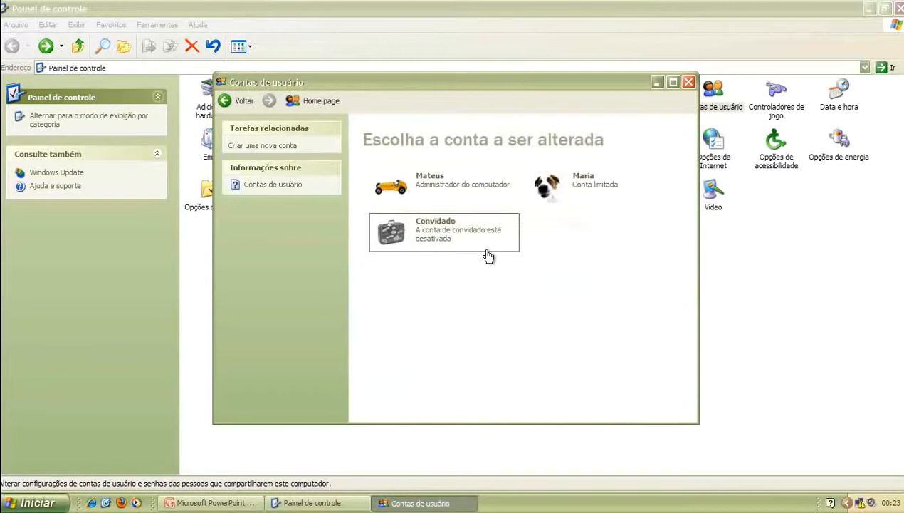
left_click(596, 188)
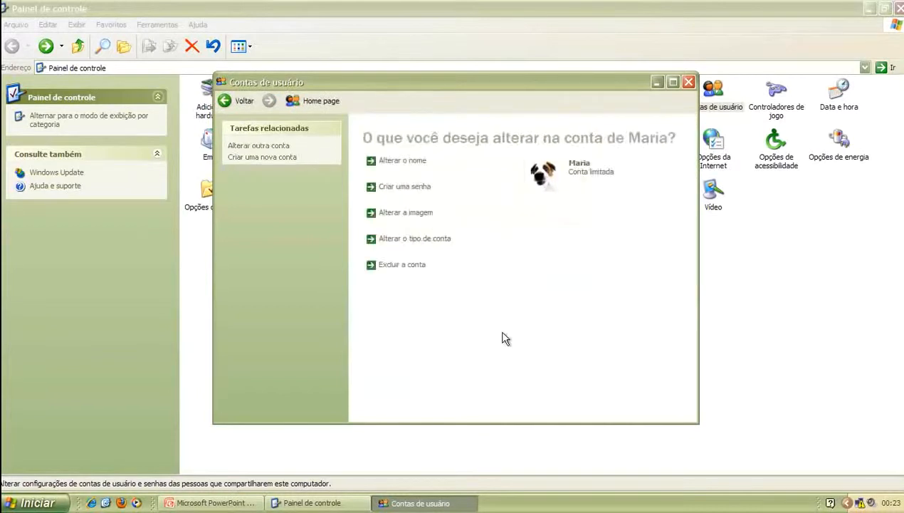
left_click(413, 162)
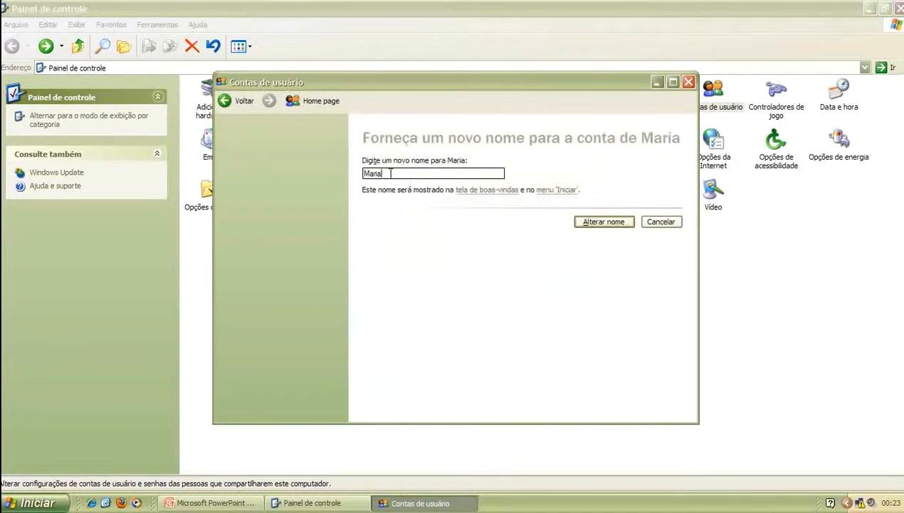
left_click(603, 221)
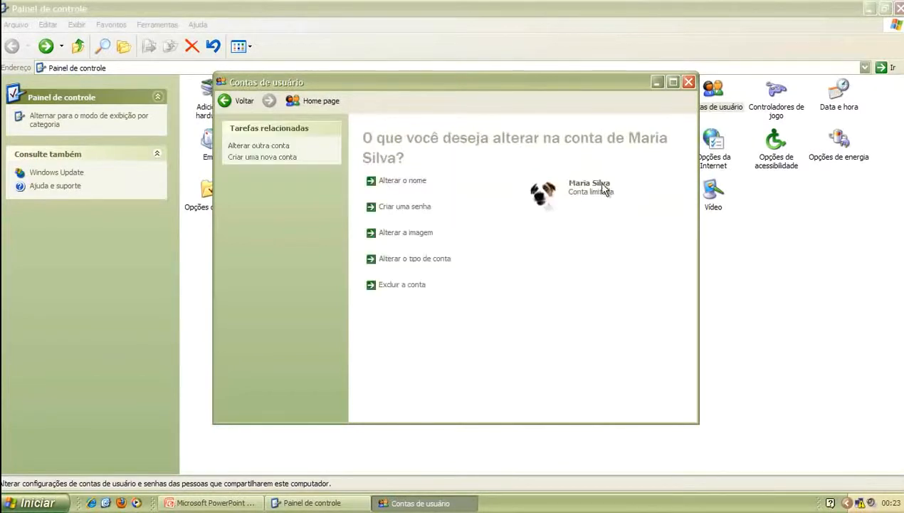
Give the limited account a password and a password hint
left_click(409, 208)
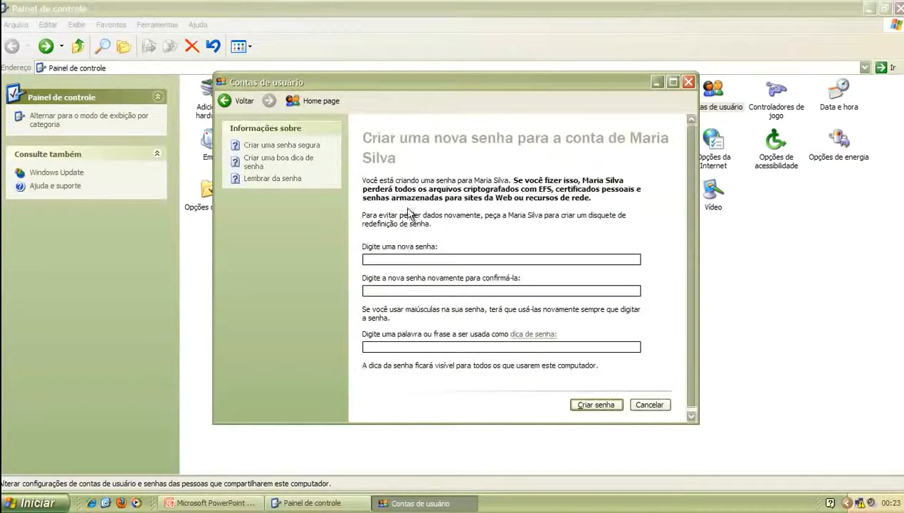
type("123123")
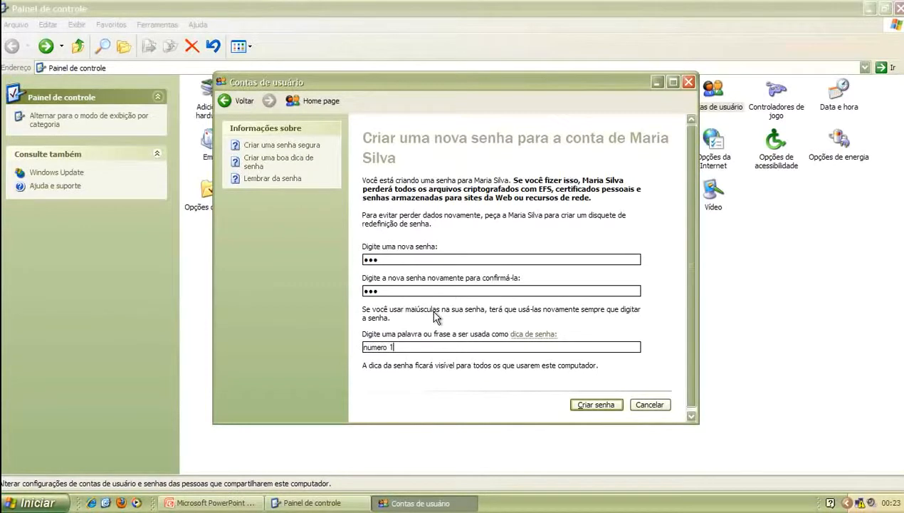
type("numero 123")
left_click_drag(388, 347, 401, 345)
left_click(589, 402)
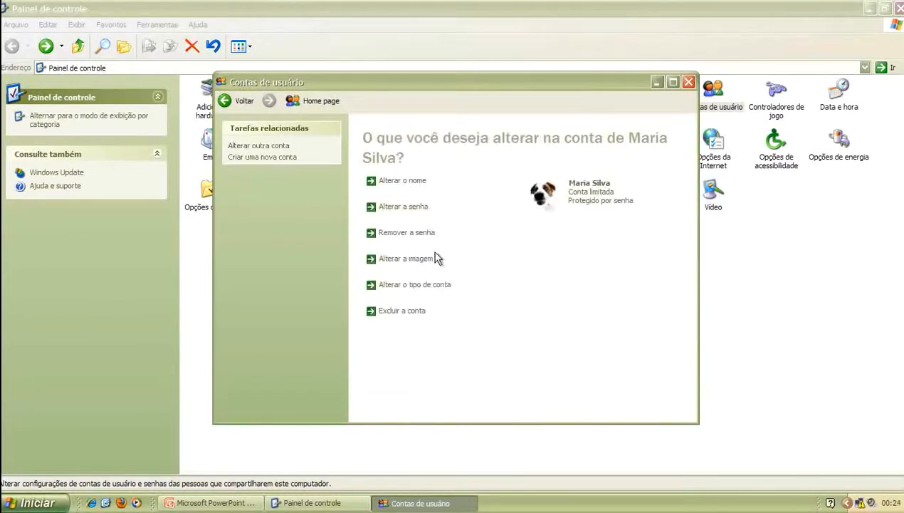
Replace the account's dog picture with the orange fish image
left_click(410, 258)
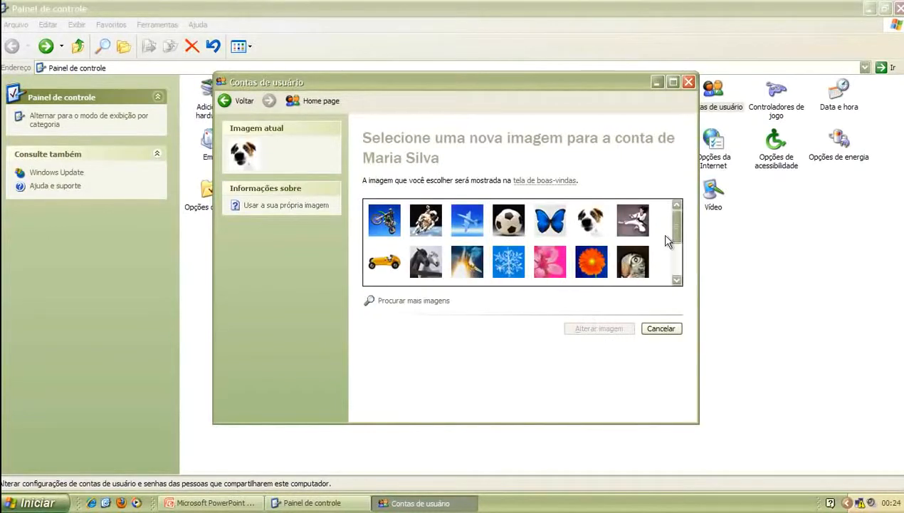
left_click_drag(679, 229, 676, 247)
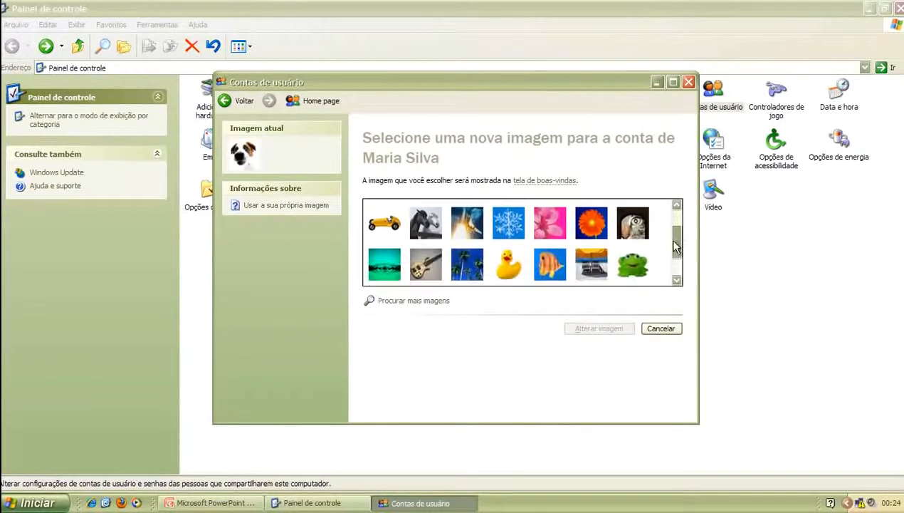
left_click(550, 263)
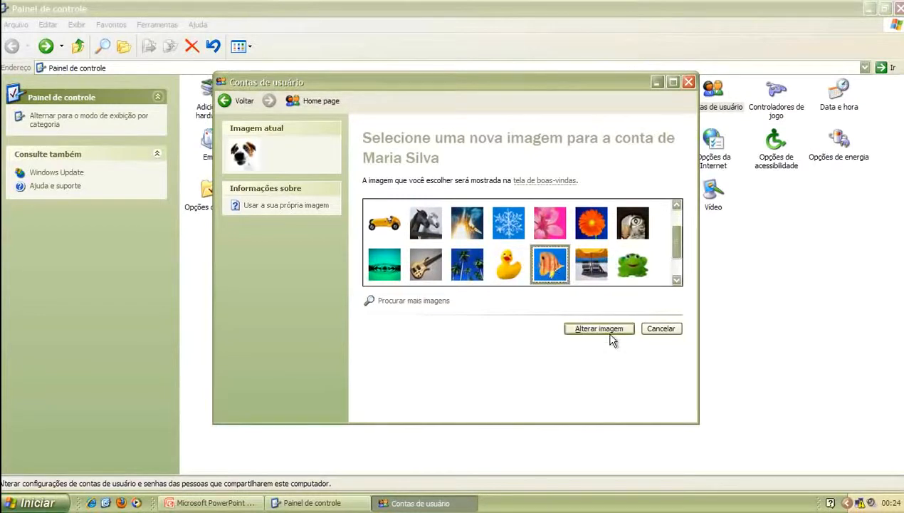
left_click(604, 331)
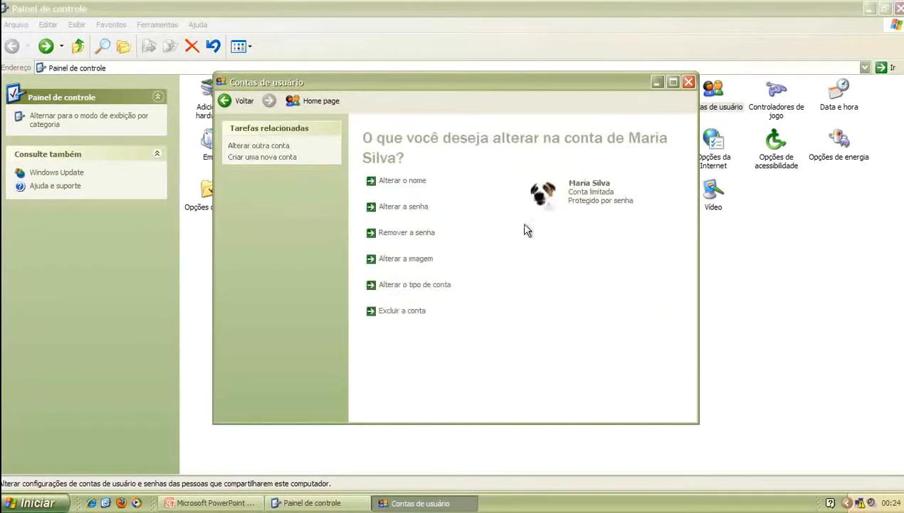
left_click(482, 312)
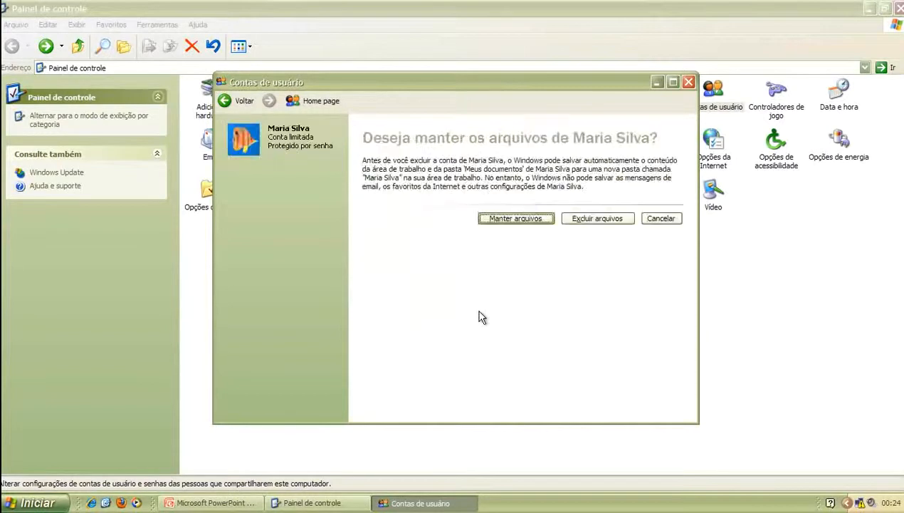
left_click(661, 219)
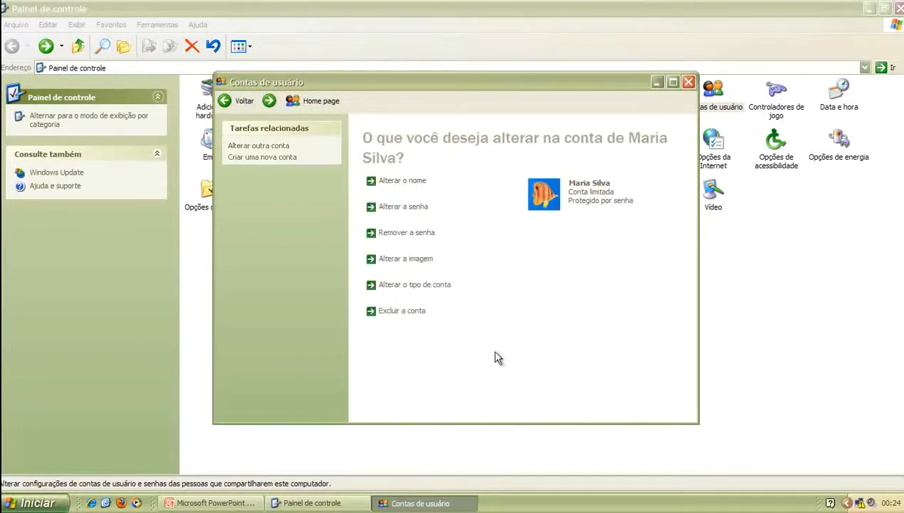
left_click(429, 285)
left_click(406, 182)
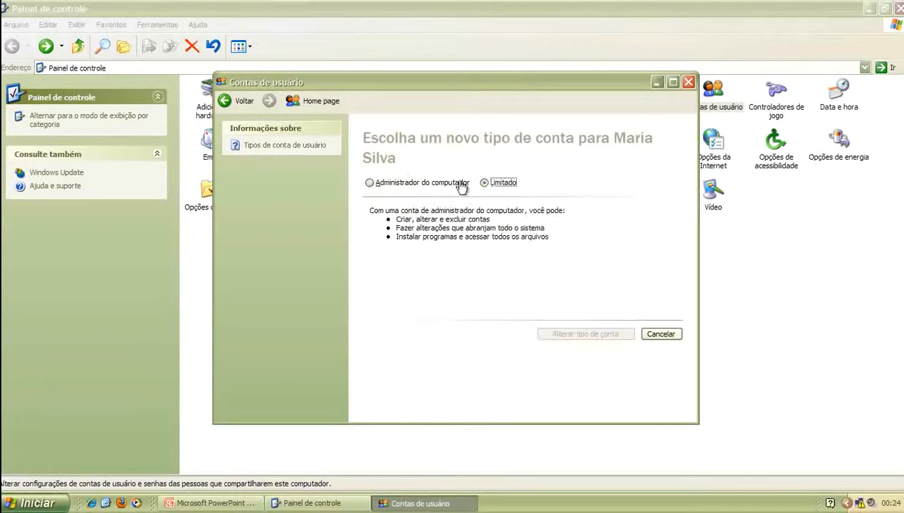
left_click(502, 182)
left_click(661, 338)
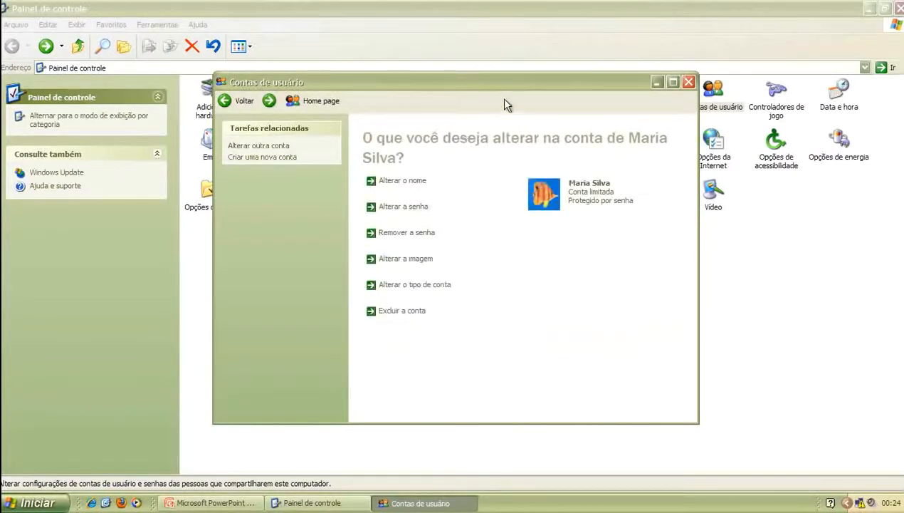
Minimize User Accounts and Control Panel, then cancel the mouse and keyboard properties dialogs
left_click(657, 81)
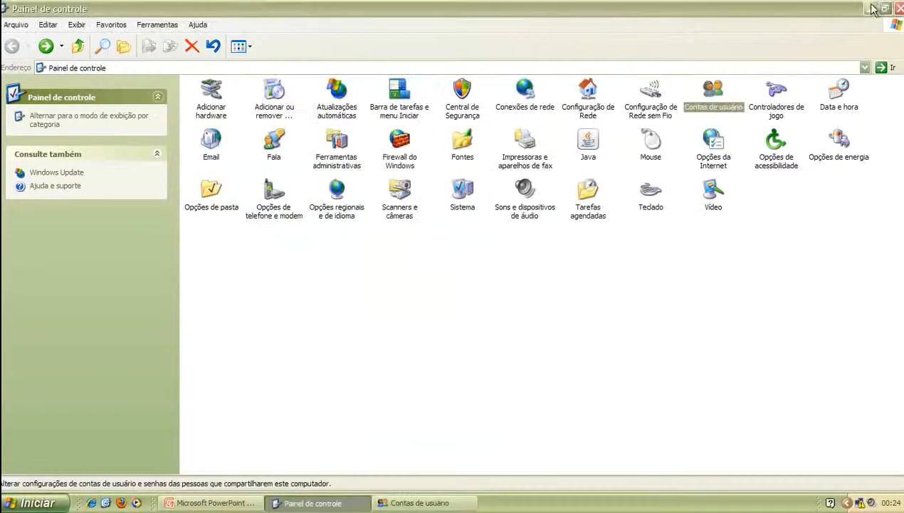
left_click(869, 9)
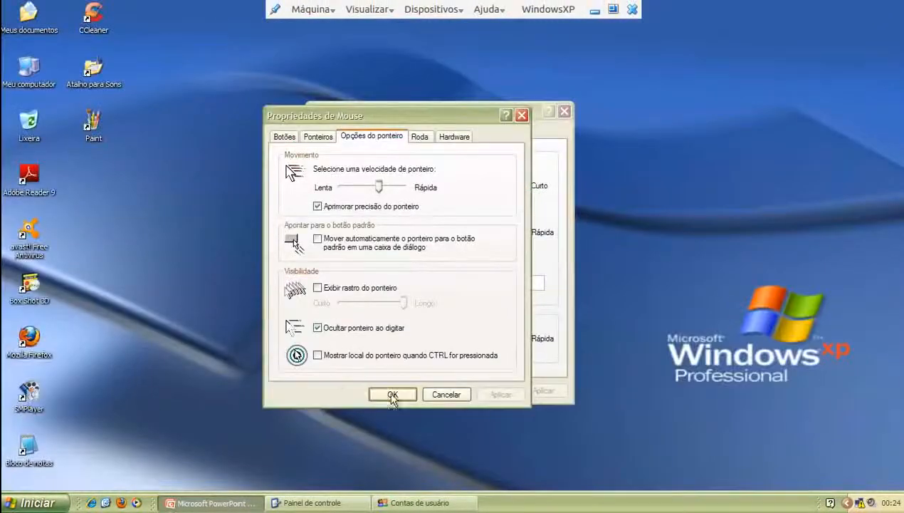
left_click(448, 396)
left_click(488, 391)
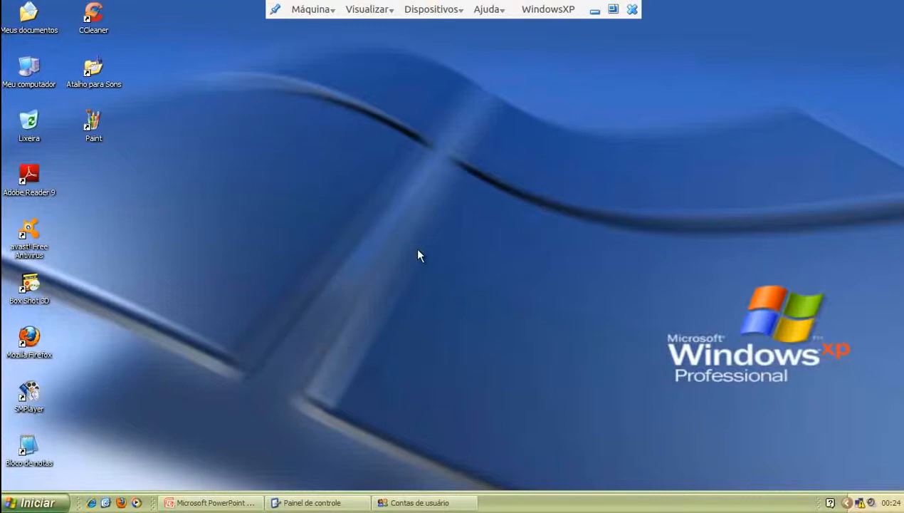
Cancel Desligar o computador, then bring up the Fazer logoff dialog from Iniciar
left_click(33, 499)
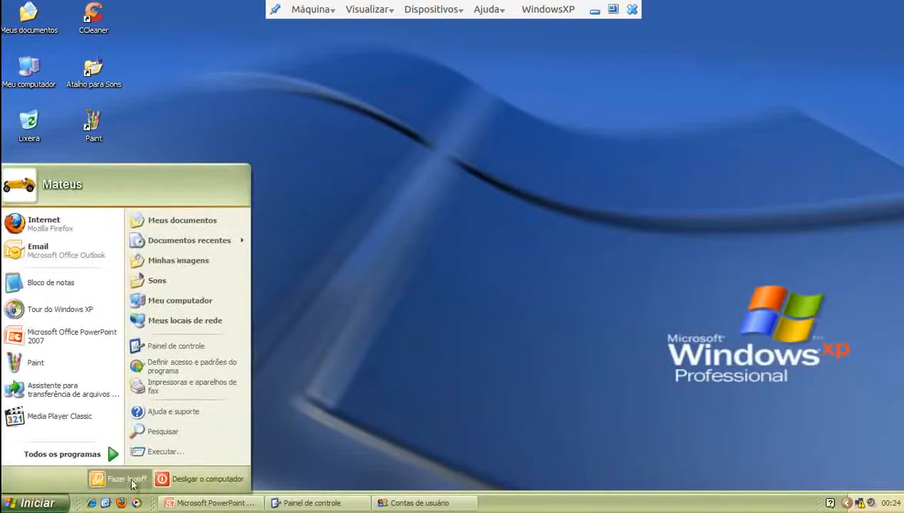
left_click(170, 480)
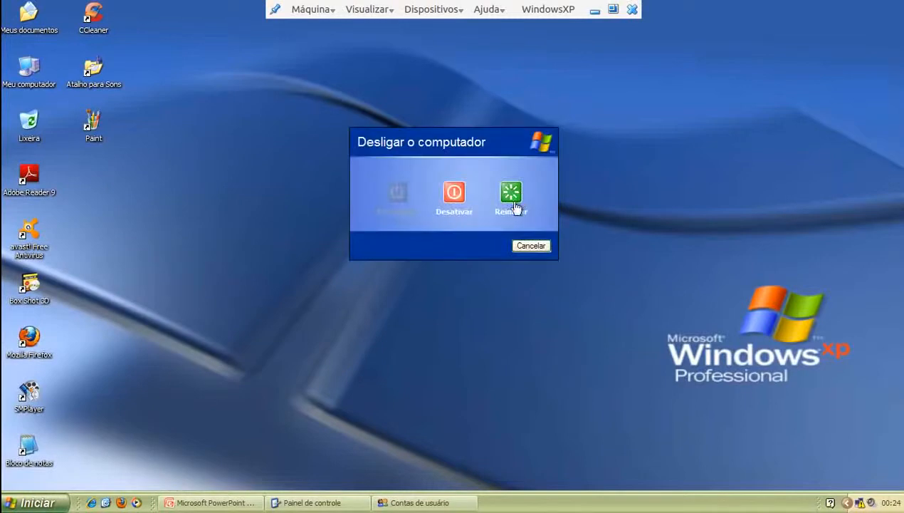
left_click(532, 245)
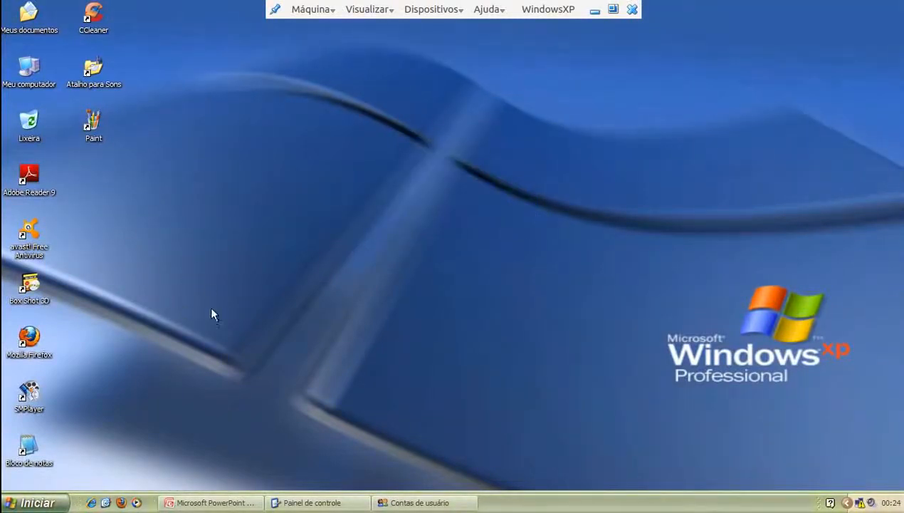
left_click(33, 501)
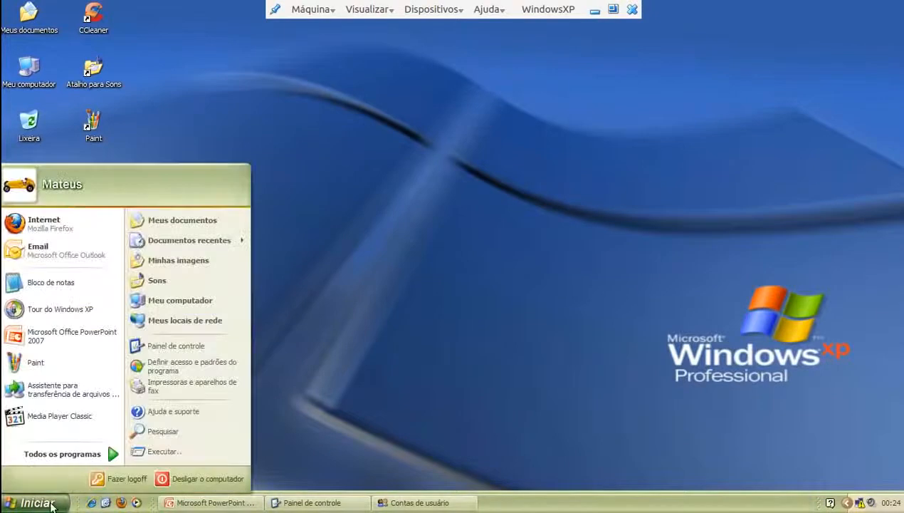
left_click(113, 480)
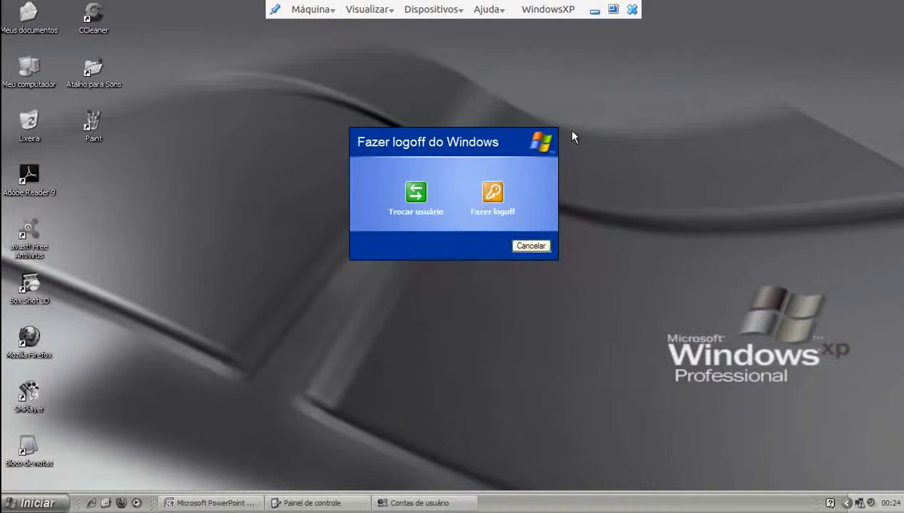
Trocar usuário to the limited account, view its password hint, and log in with its password
left_click(416, 193)
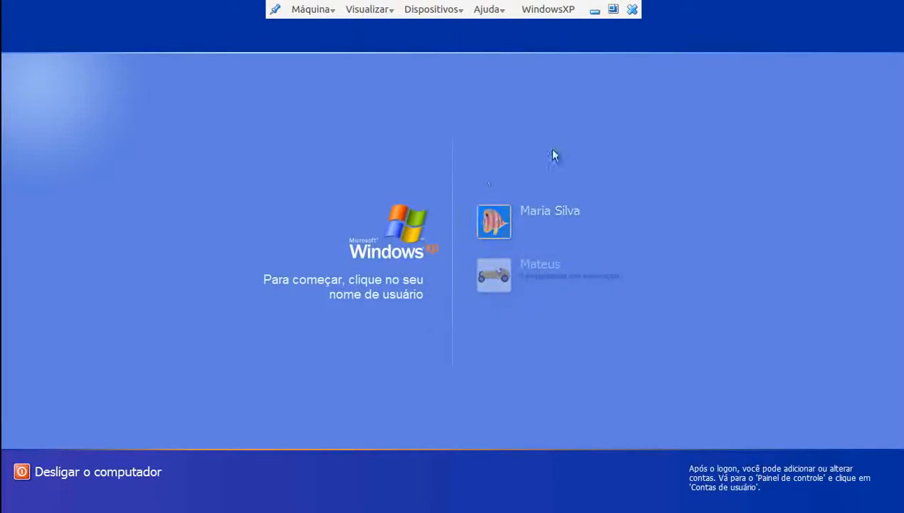
left_click(494, 220)
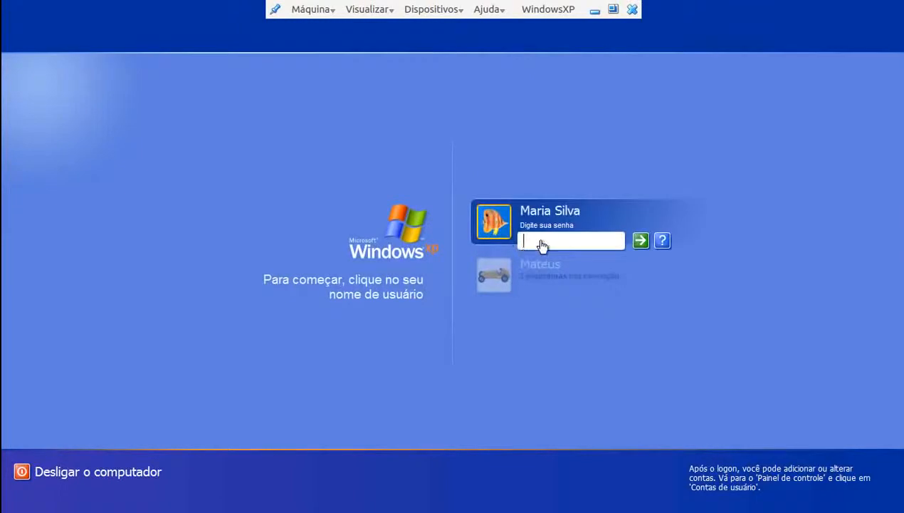
type("••")
left_click(662, 241)
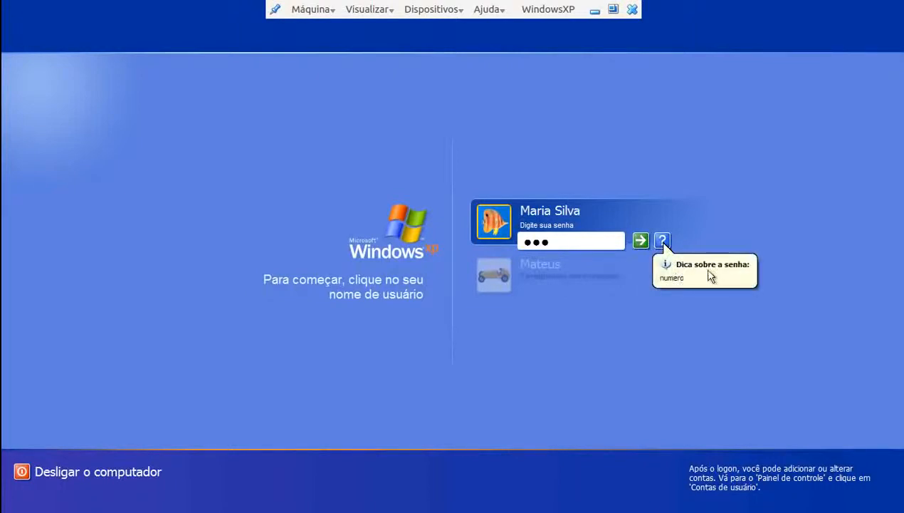
left_click(641, 240)
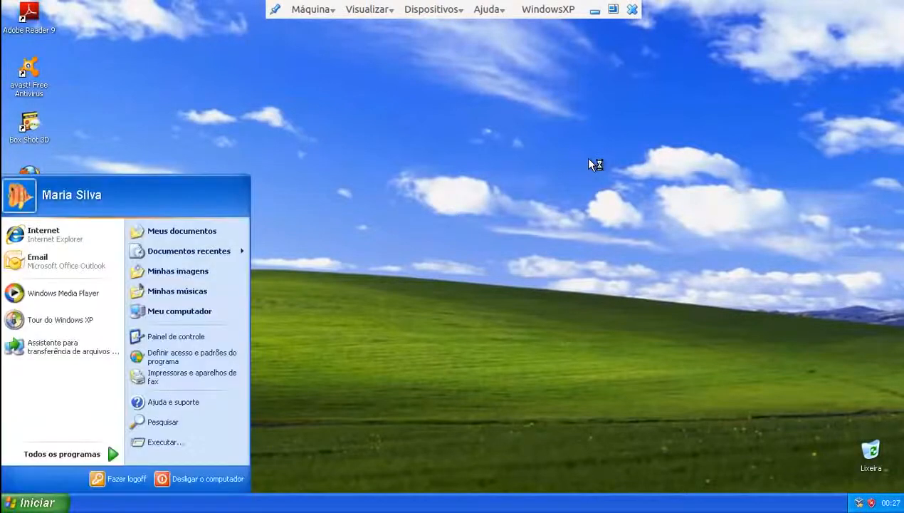
Open the limited user's display properties from the desktop and centre the window
left_click(524, 287)
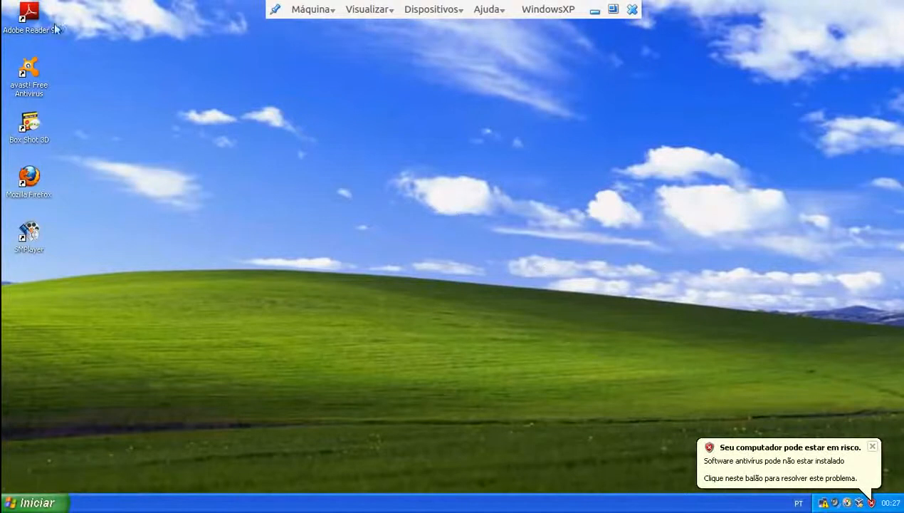
left_click_drag(73, 253, 8, 25)
left_click(514, 438)
right_click(332, 249)
left_click(376, 329)
left_click_drag(180, 107, 360, 98)
Look at the Meus documentos folder, then close it and display properties unchanged
left_click(29, 503)
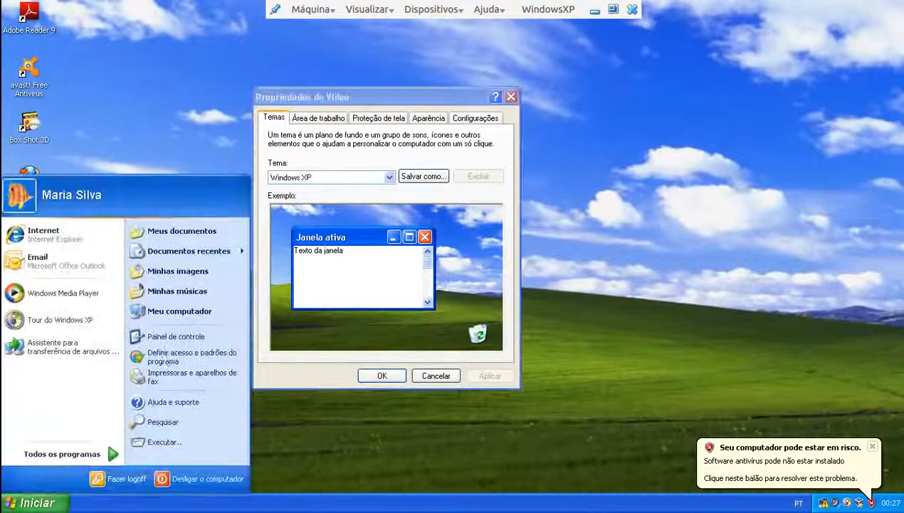
left_click_drag(183, 232, 226, 231)
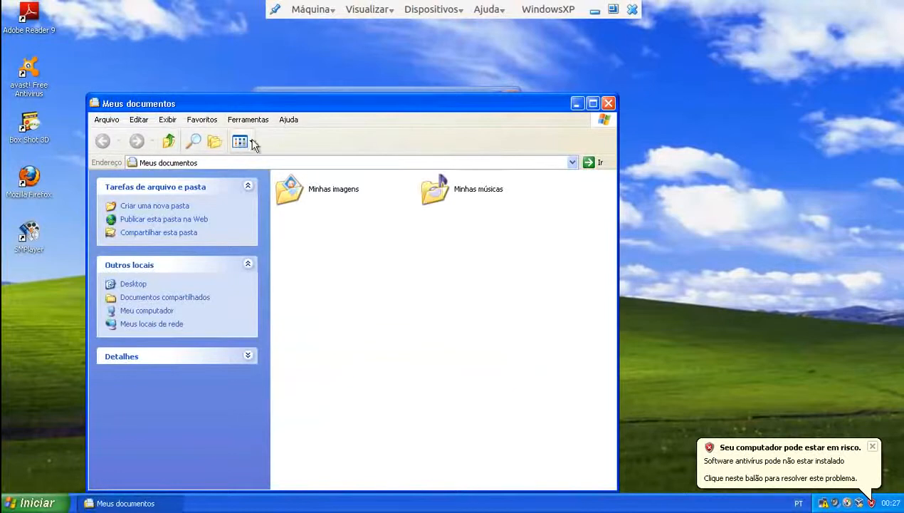
left_click(608, 103)
left_click(511, 96)
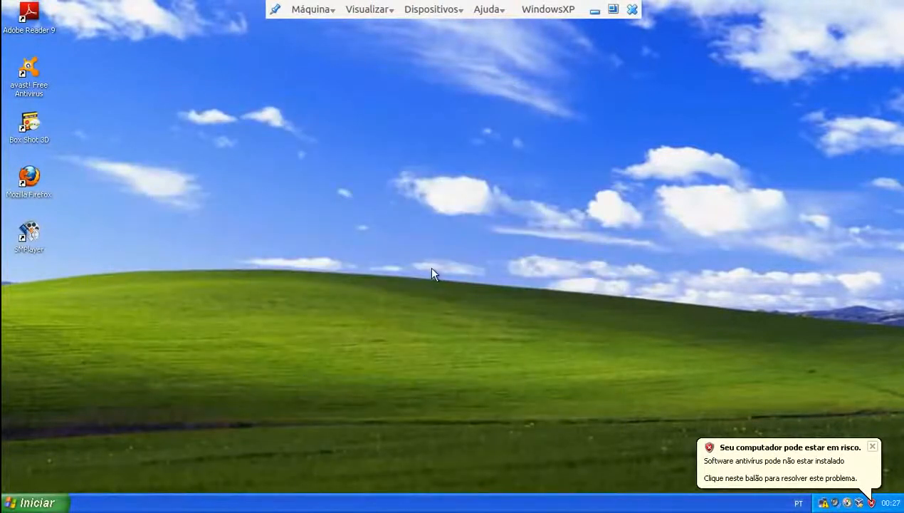
Log the limited user off via Iniciar > Fazer logoff
left_click(50, 502)
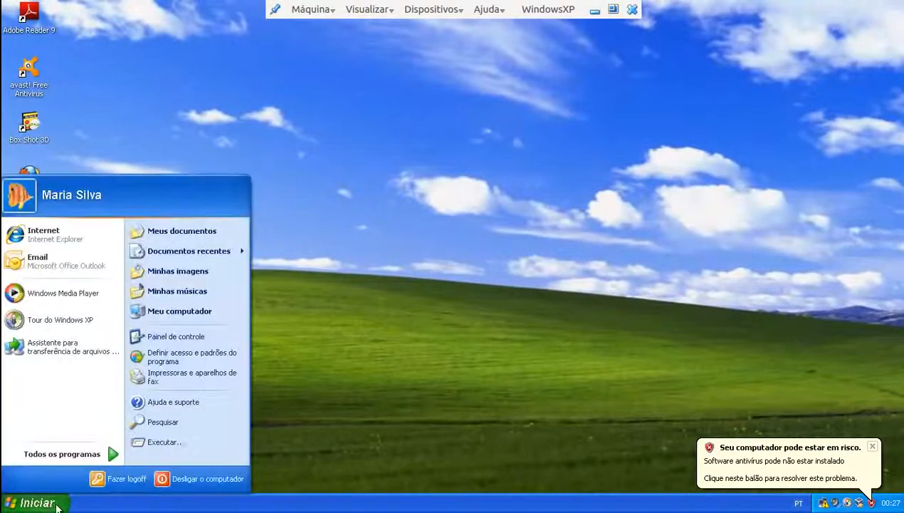
left_click(102, 487)
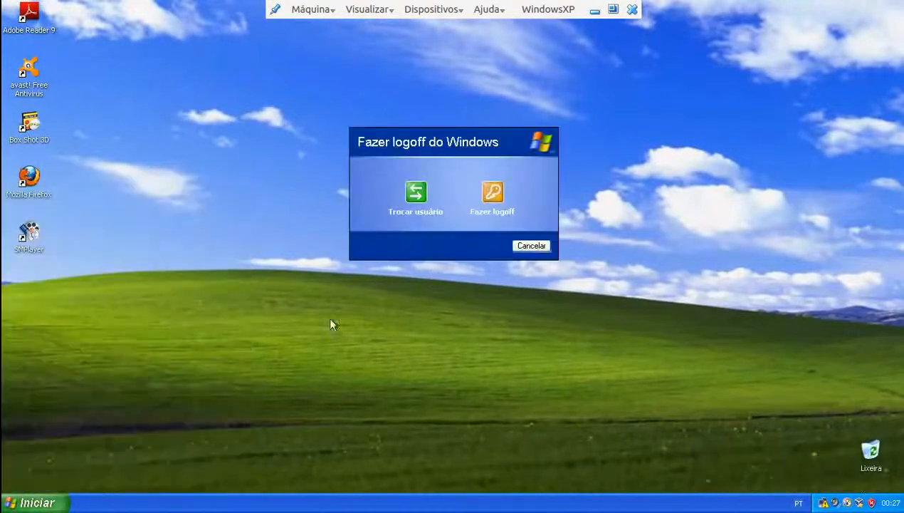
left_click(496, 189)
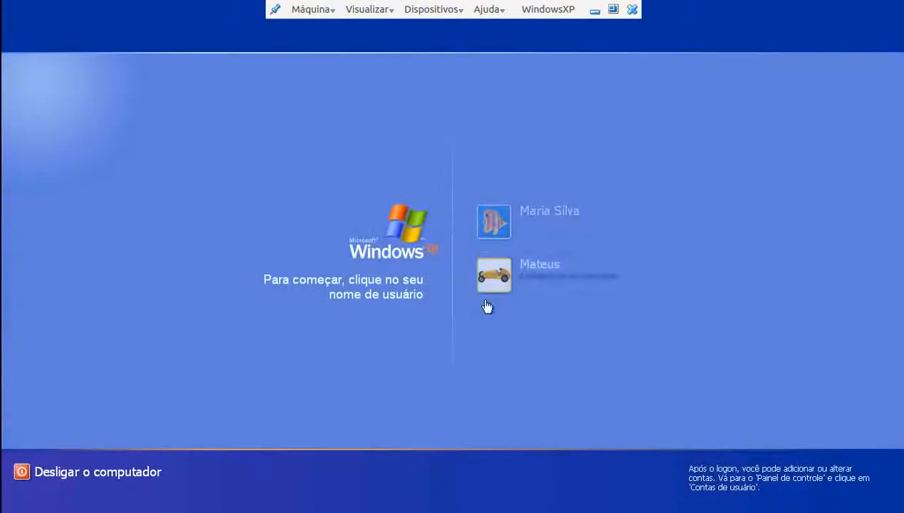
Log back in as administrator and return User Accounts to its 'Escolha uma tarefa...' home page
left_click(493, 288)
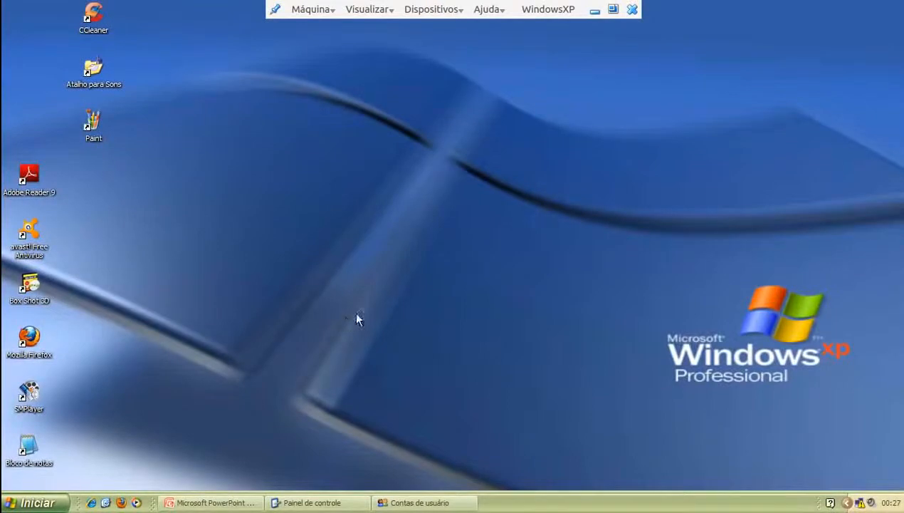
left_click(440, 504)
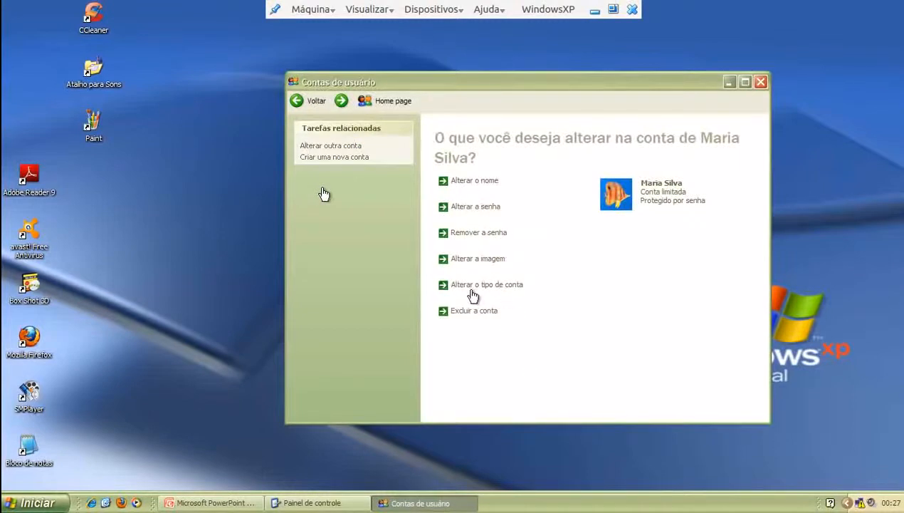
left_click(302, 108)
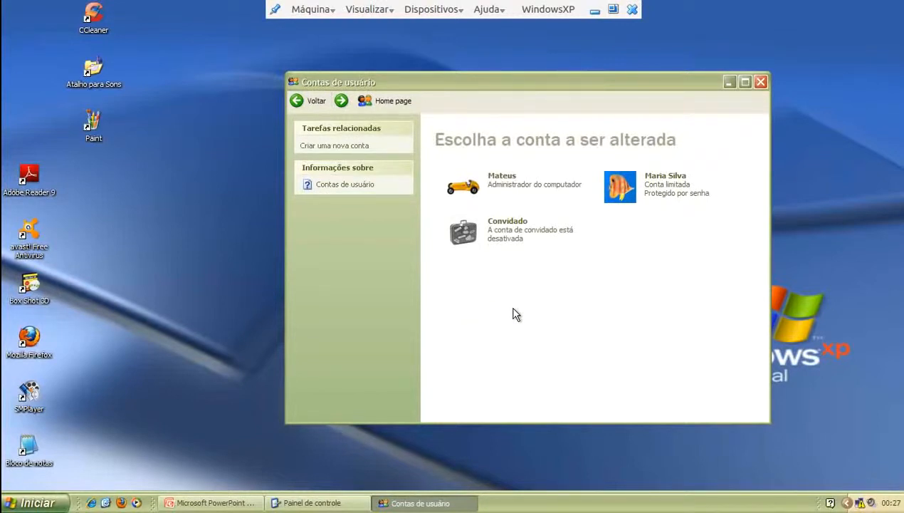
left_click(300, 102)
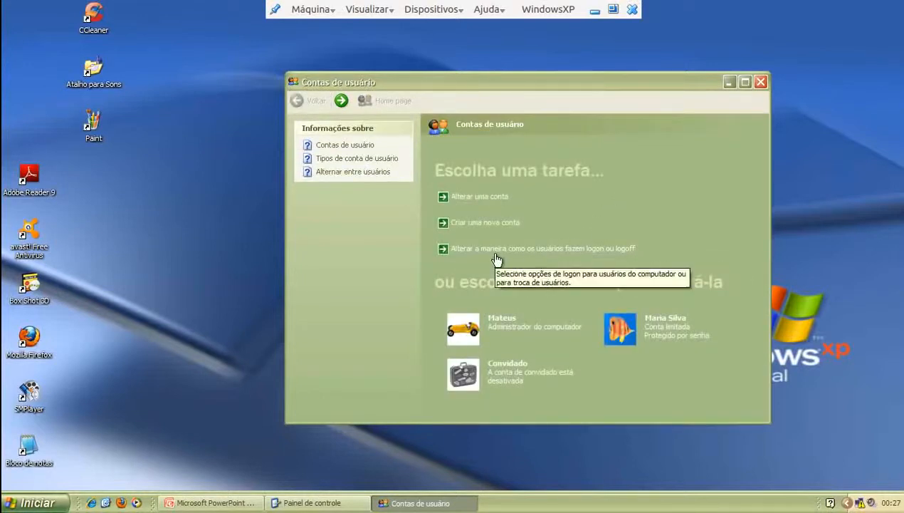
Turn off the Welcome screen in the logon options, apply it, then cancel a log-off attempt
left_click(585, 248)
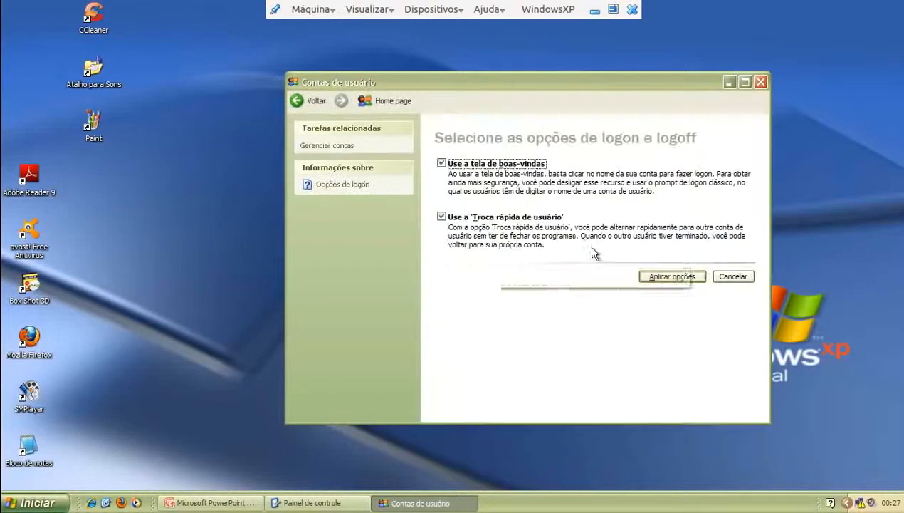
left_click(441, 164)
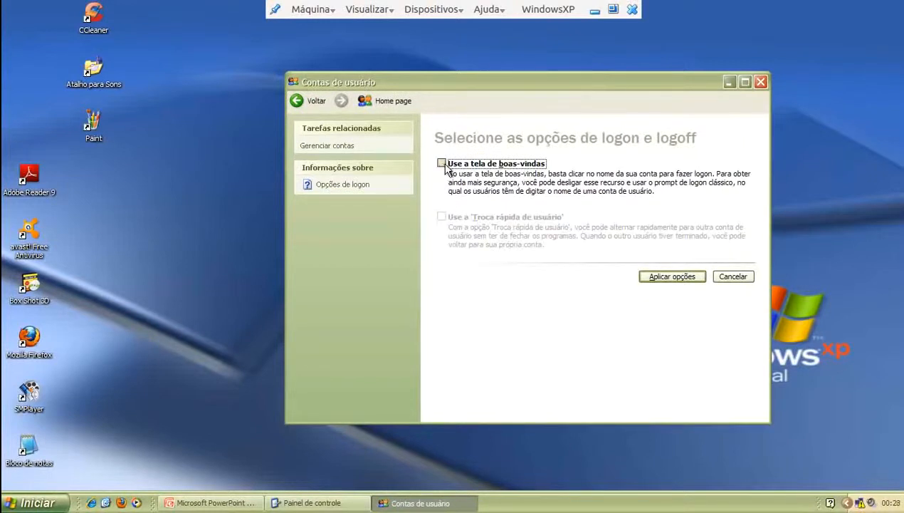
left_click(664, 276)
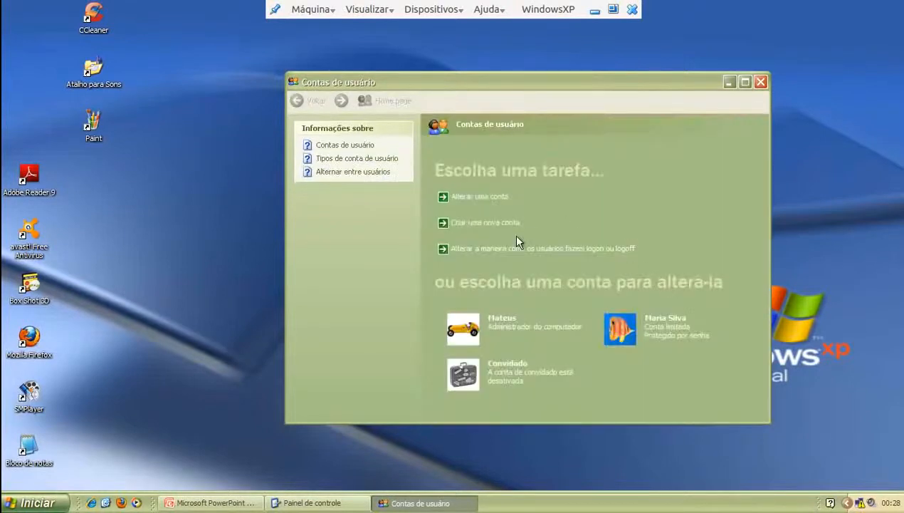
left_click(36, 503)
left_click(113, 479)
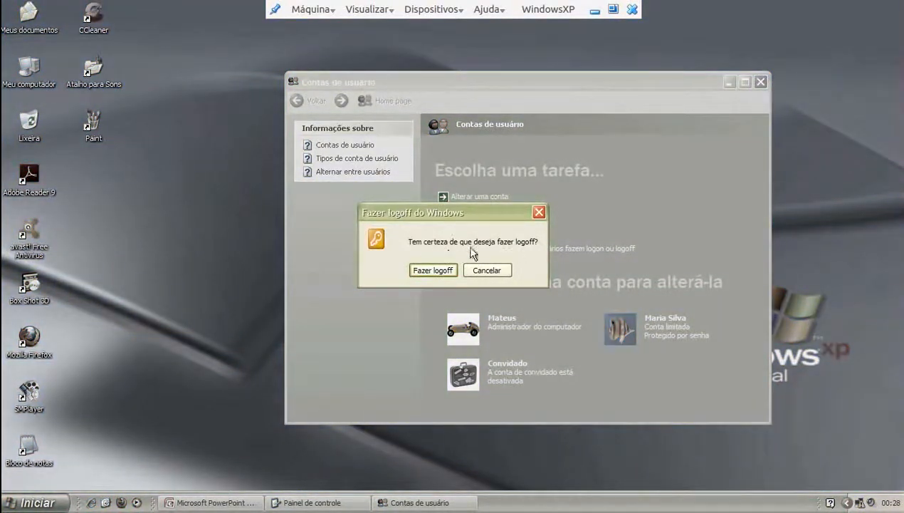
left_click(499, 276)
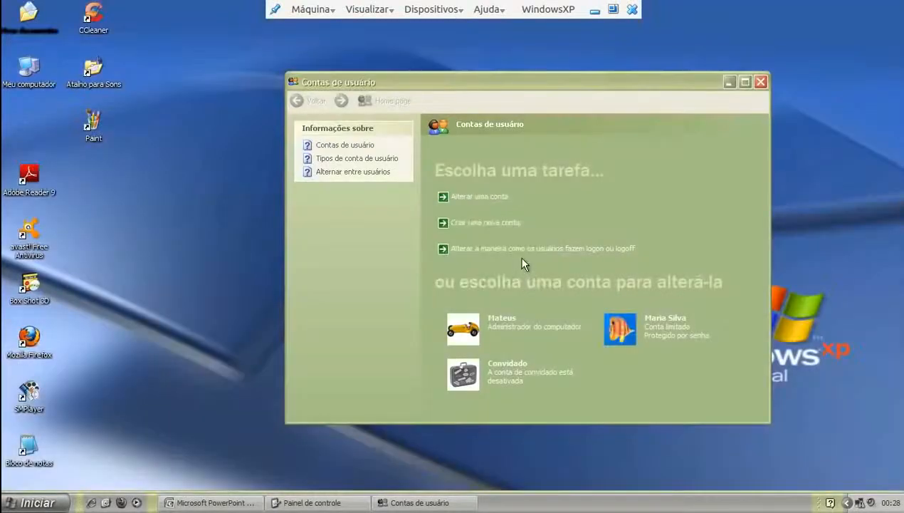
Re-enable the Welcome screen and fast user switching, apply, and close User Accounts
left_click(477, 163)
left_click(441, 216)
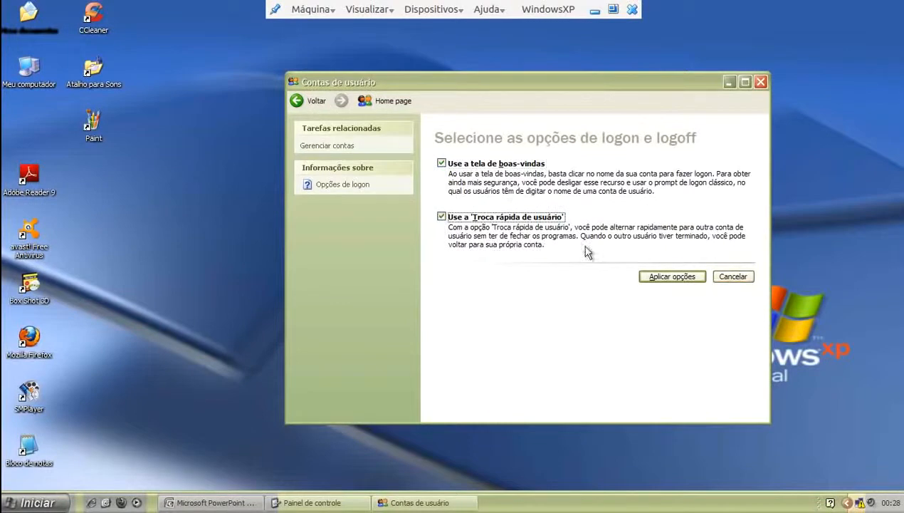
left_click(668, 277)
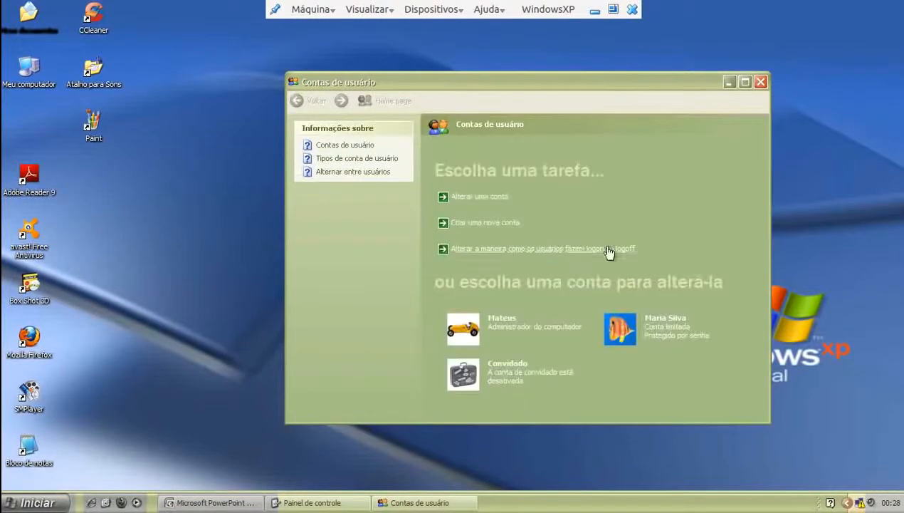
left_click(762, 83)
left_click(297, 503)
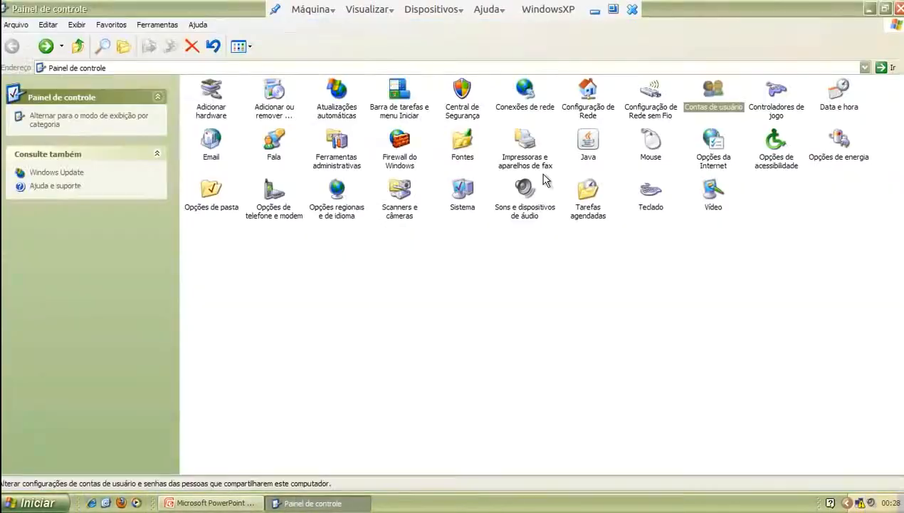
Open Sistema from Control Panel and move the Propriedades do sistema dialog to the centre
left_click(485, 345)
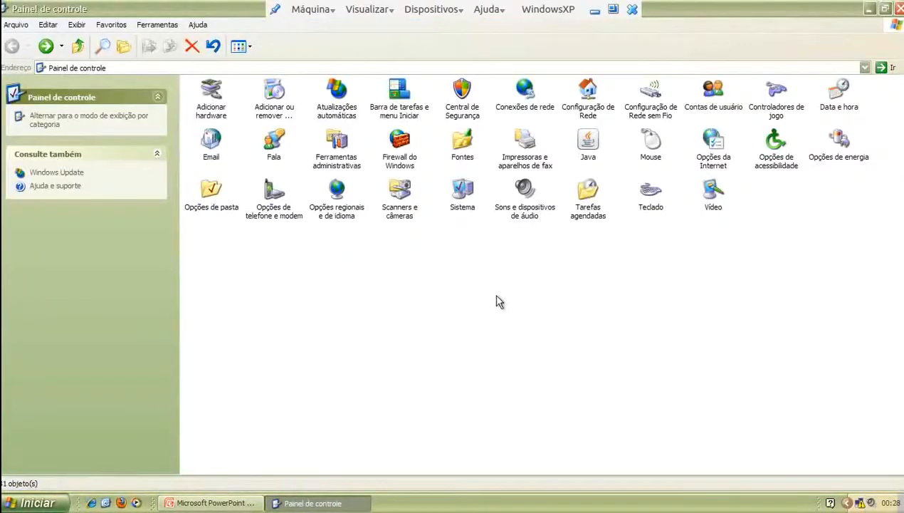
left_click(466, 205)
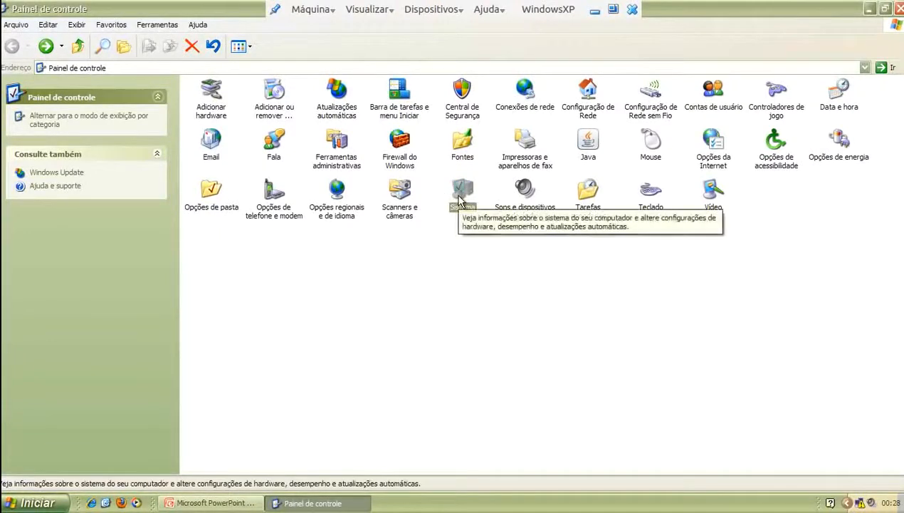
double_click(463, 196)
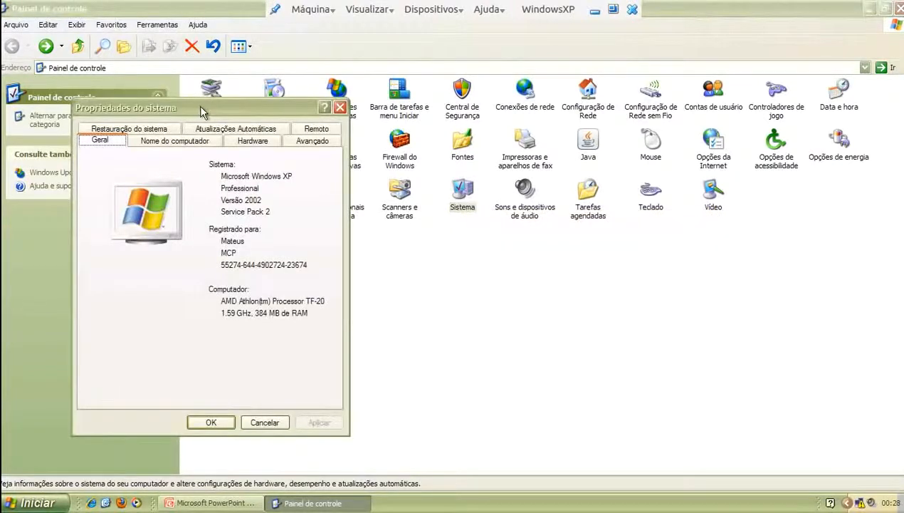
left_click_drag(200, 100, 468, 109)
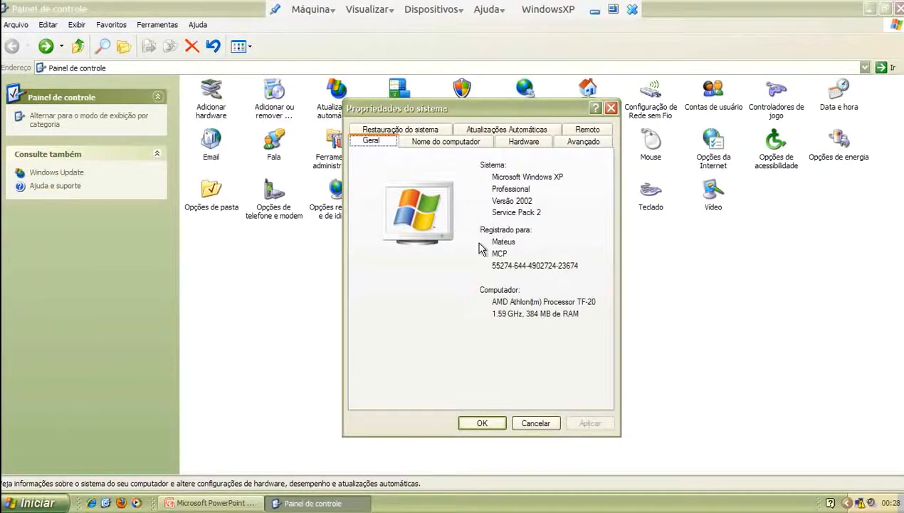
left_click_drag(426, 111, 393, 101)
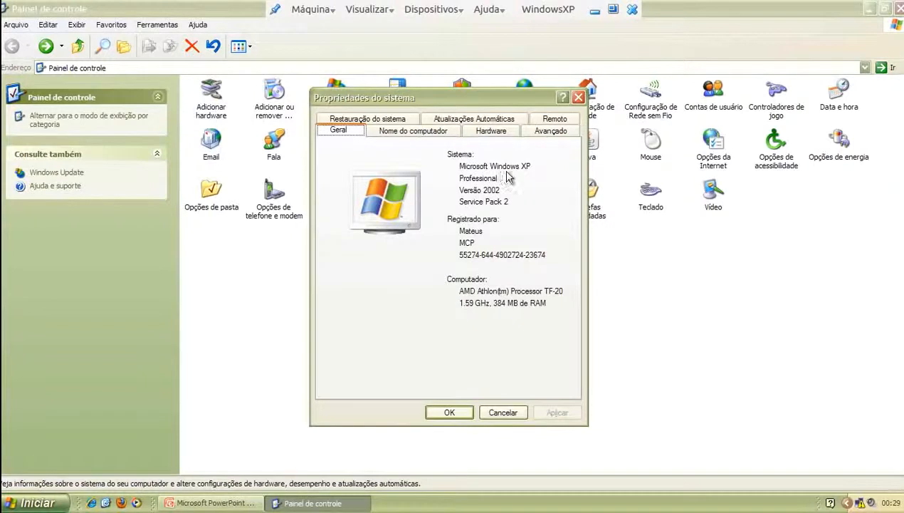
Highlight the registered owner and product ID lines on the Geral tab
left_click_drag(459, 230, 485, 231)
left_click(485, 231)
left_click_drag(459, 254, 547, 254)
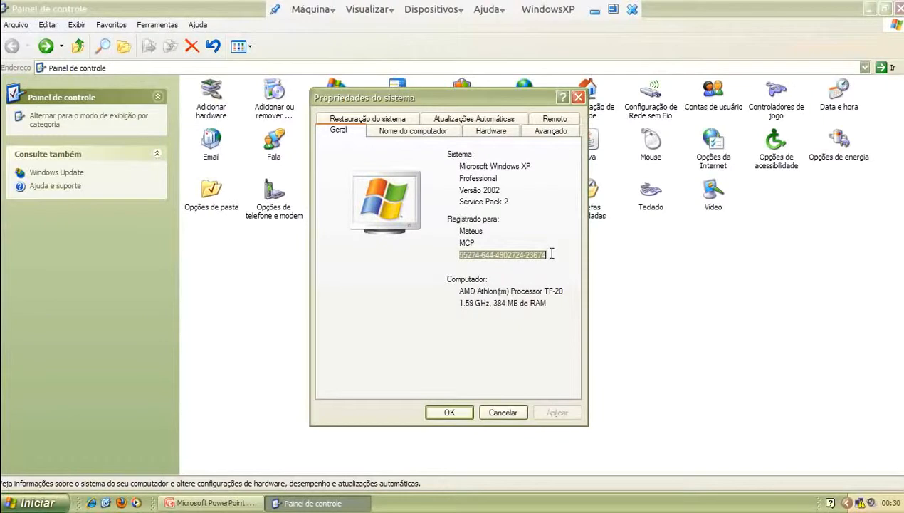
left_click(543, 254)
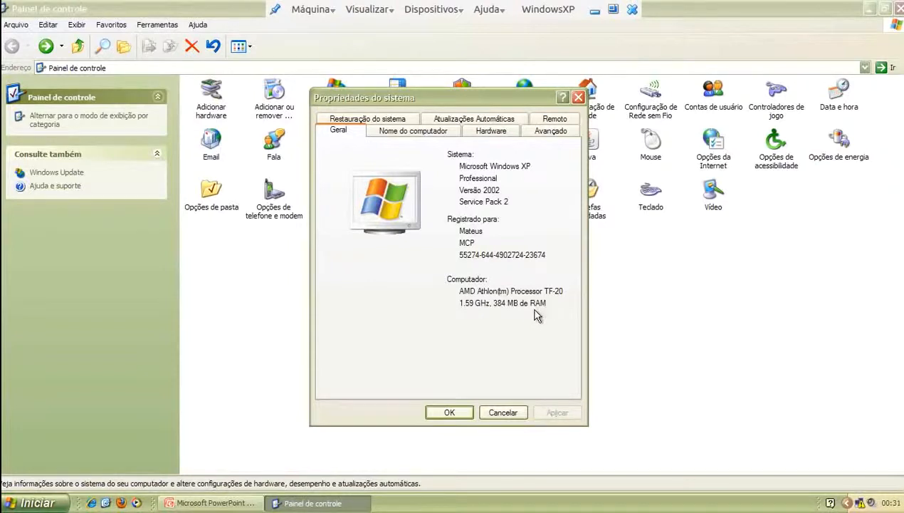
Check the Nome do computador tab for full name aspire-vbox and workgroup GRUPO, glancing back at Geral
left_click(429, 132)
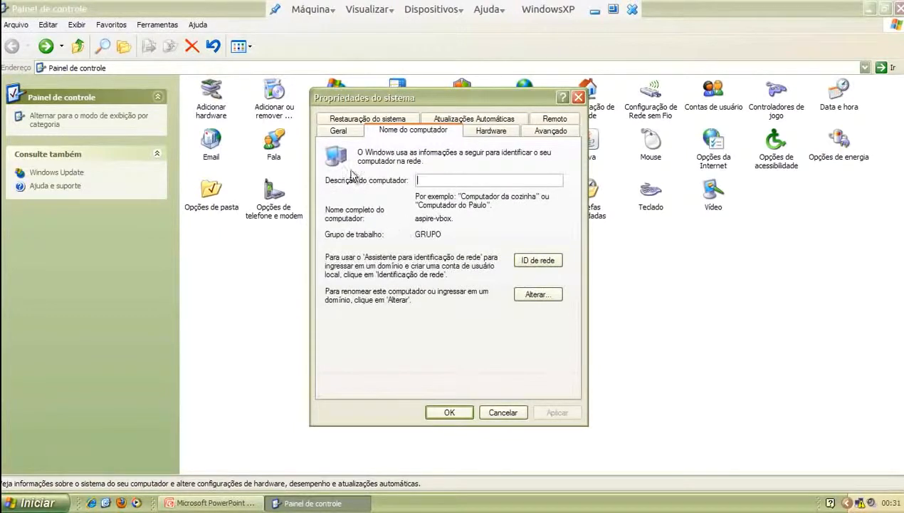
left_click(355, 133)
left_click_drag(467, 242, 458, 244)
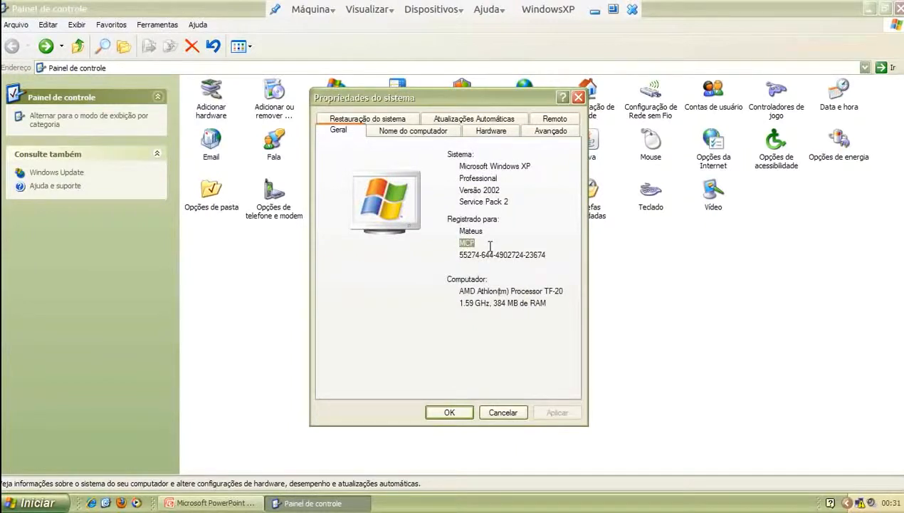
left_click(436, 132)
left_click_drag(420, 217, 453, 217)
left_click(454, 218)
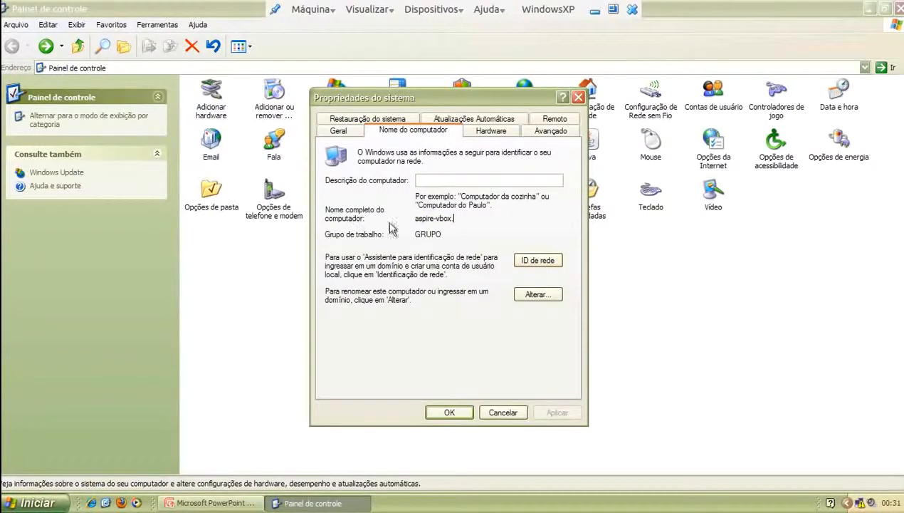
mouse_move(448, 218)
left_mouse_down()
mouse_move(417, 217)
mouse_move(450, 218)
left_mouse_up()
left_click(450, 218)
Open Device Manager from the Hardware tab and reposition its window
left_click(492, 133)
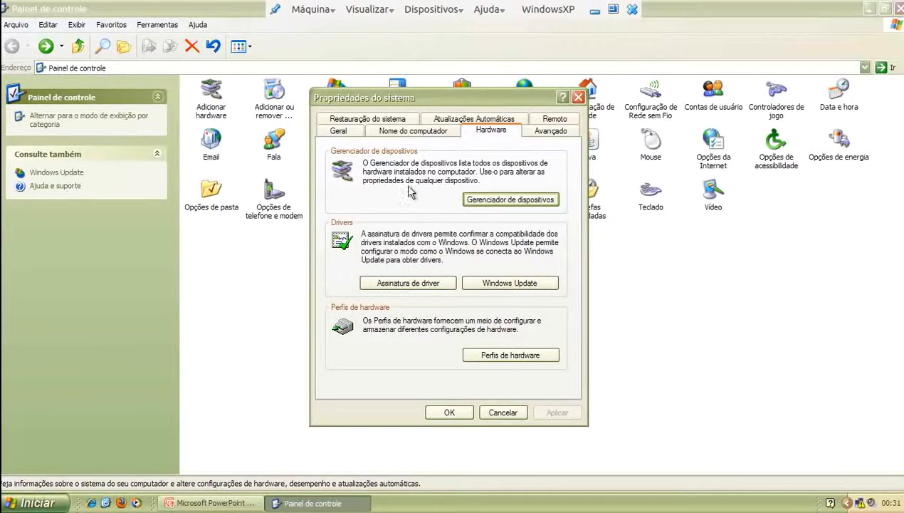
left_click(517, 202)
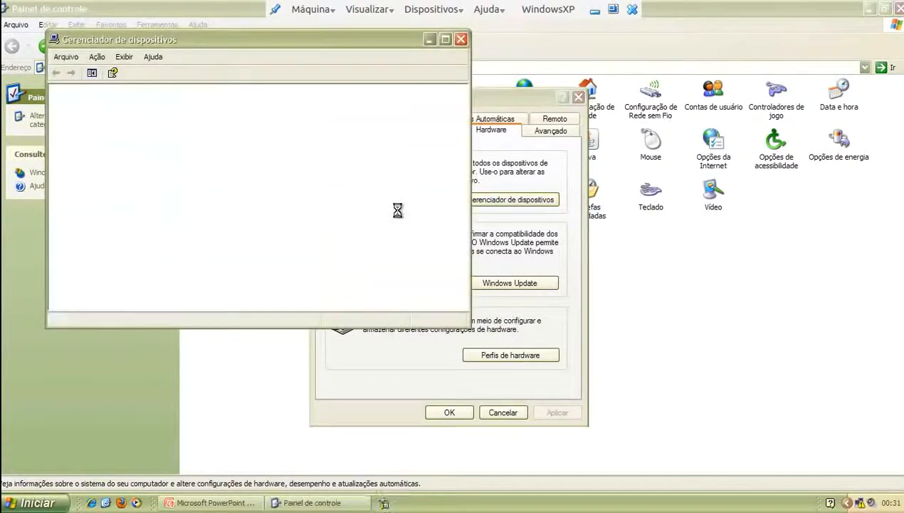
left_click_drag(158, 46, 320, 70)
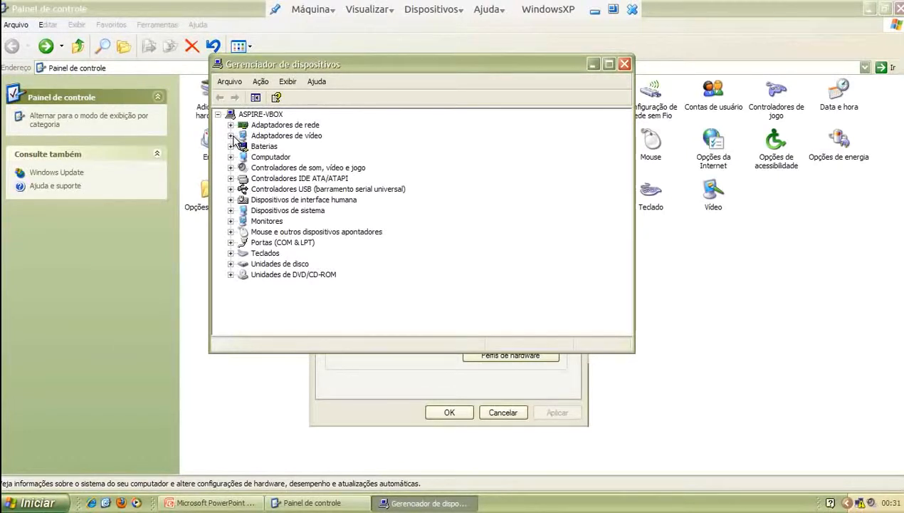
left_click_drag(271, 69, 392, 166)
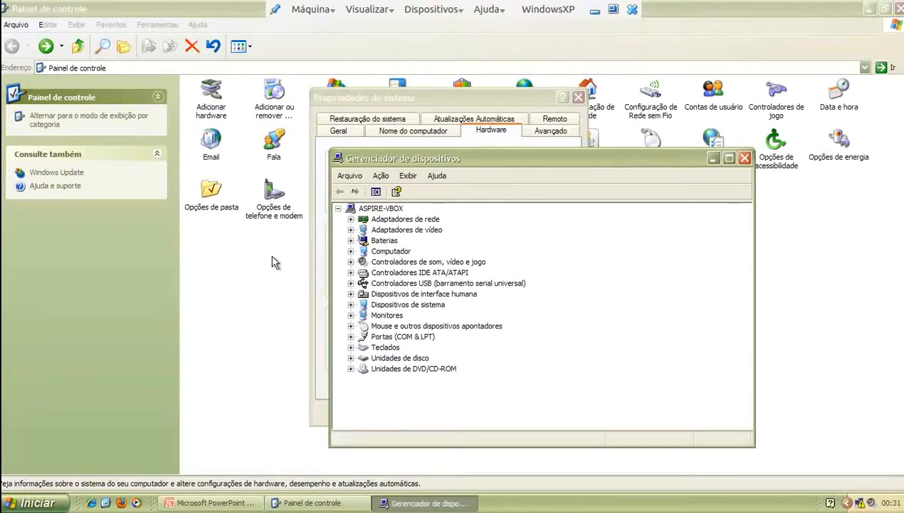
left_click_drag(405, 161, 314, 128)
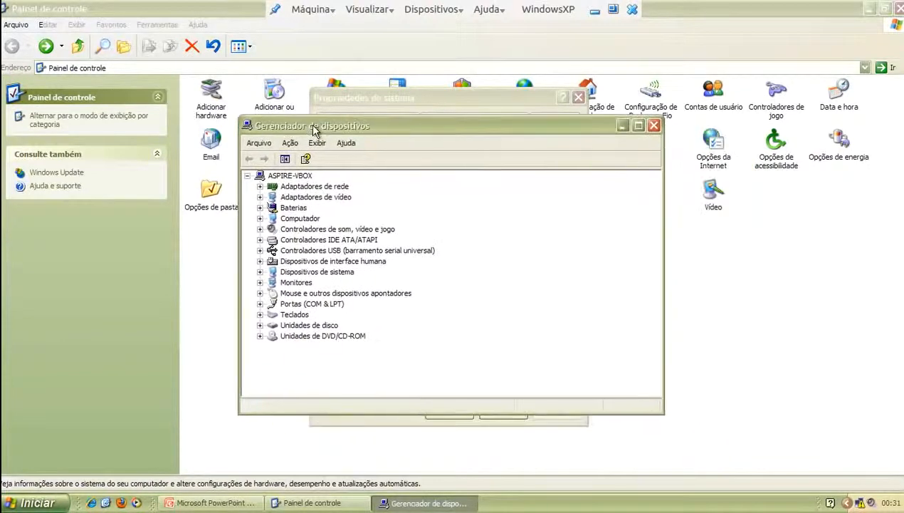
Expand and collapse the network, video, monitor, keyboard and disk categories, then close Device Manager
left_click(260, 186)
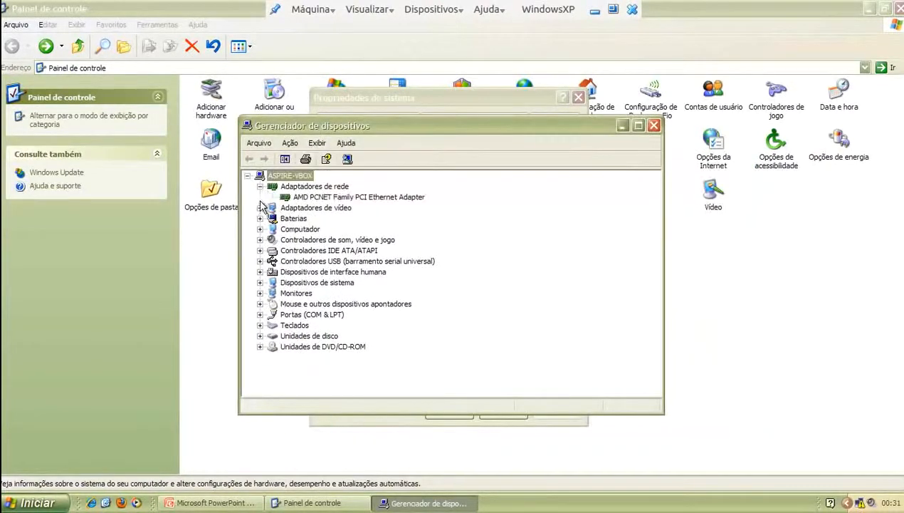
left_click(260, 207)
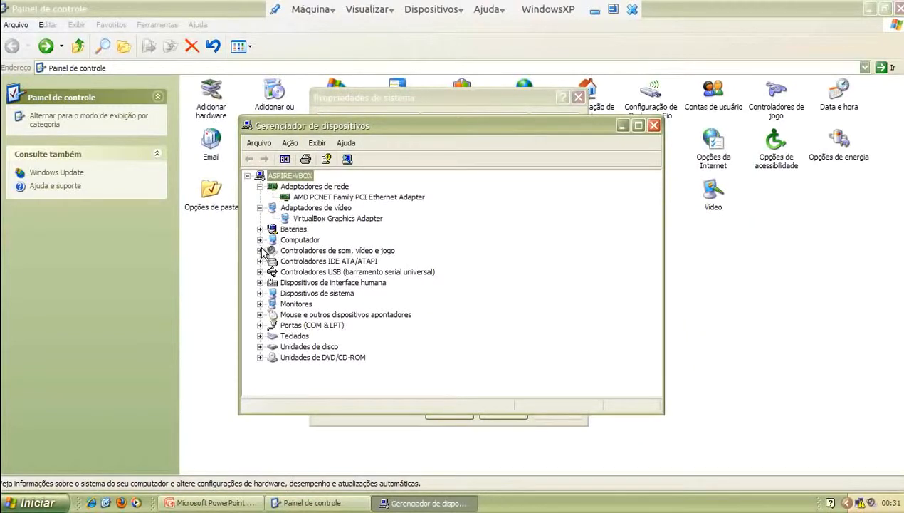
left_click(260, 303)
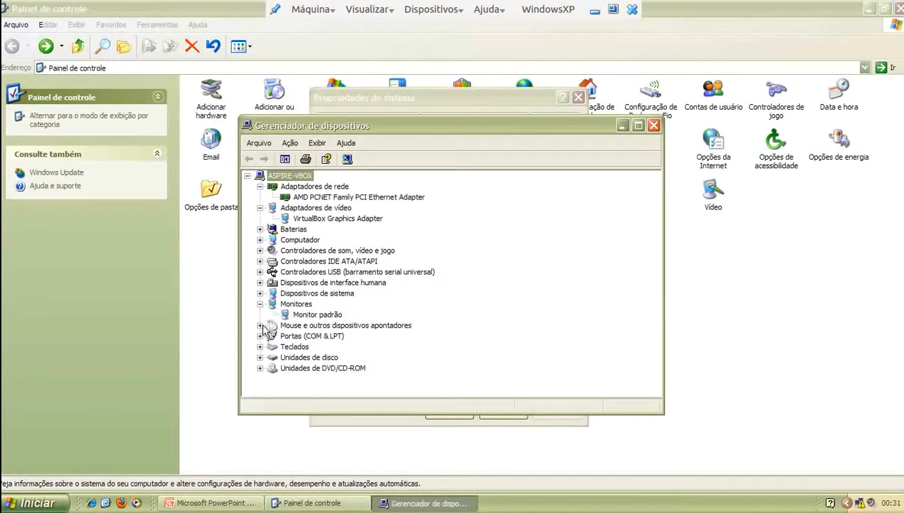
left_click(260, 346)
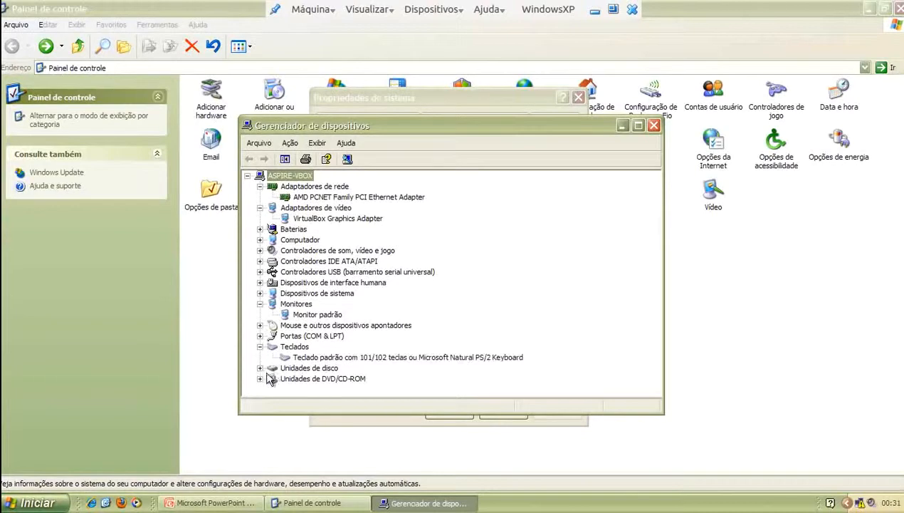
left_click(260, 367)
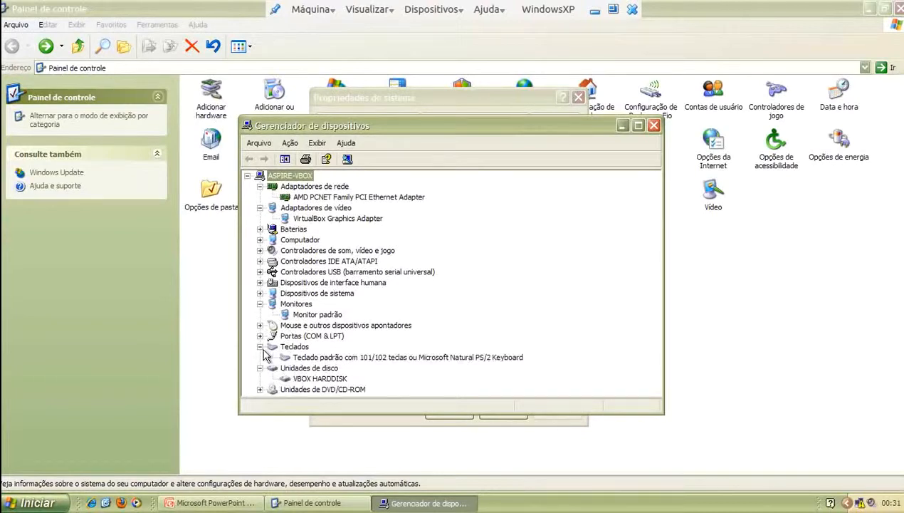
left_click(260, 346)
left_click(260, 356)
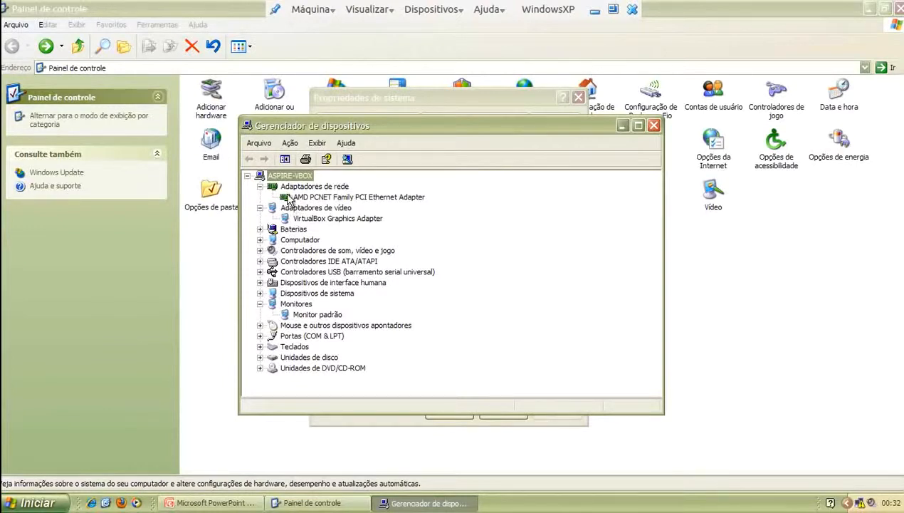
left_click(260, 186)
left_click(260, 197)
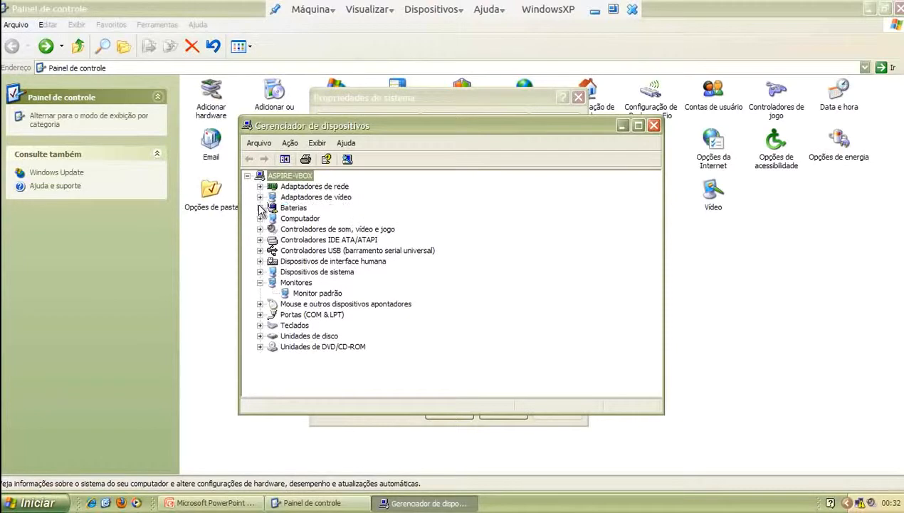
left_click(260, 282)
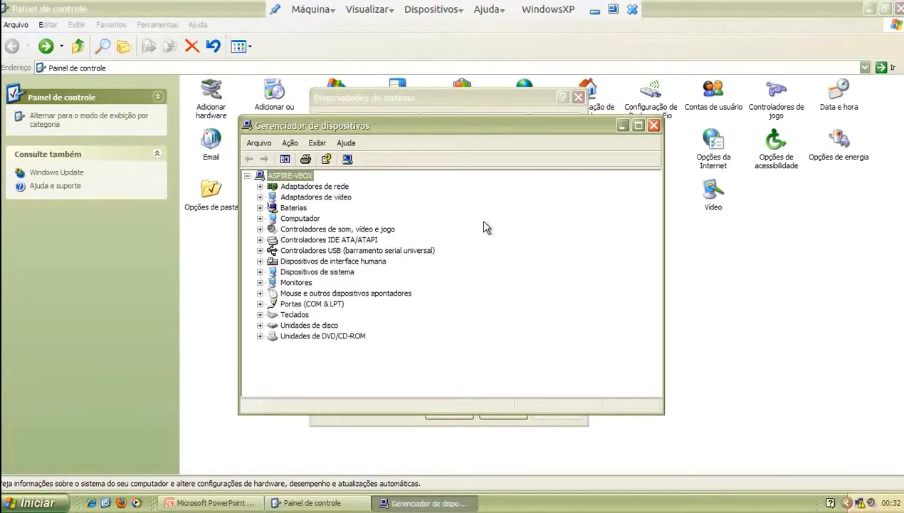
left_click(654, 126)
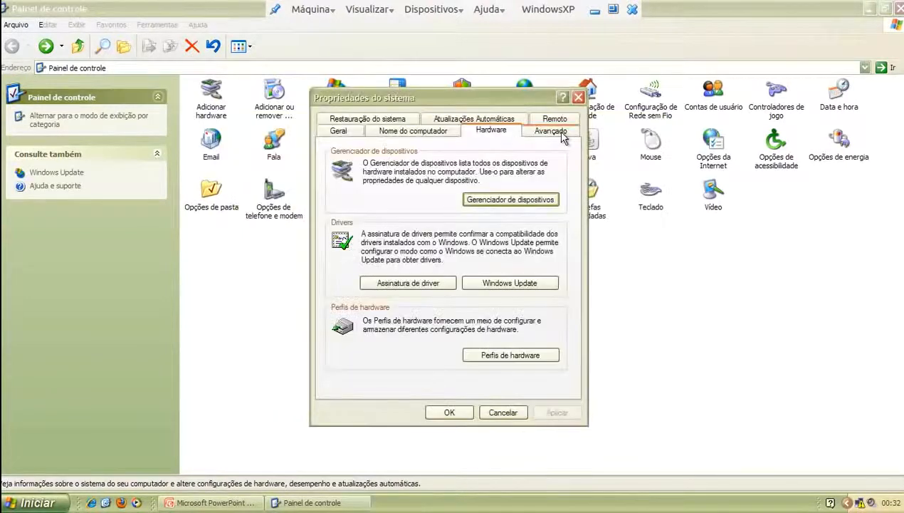
Review System Restore disk usage, then view the Remoto tab settings
left_click(399, 121)
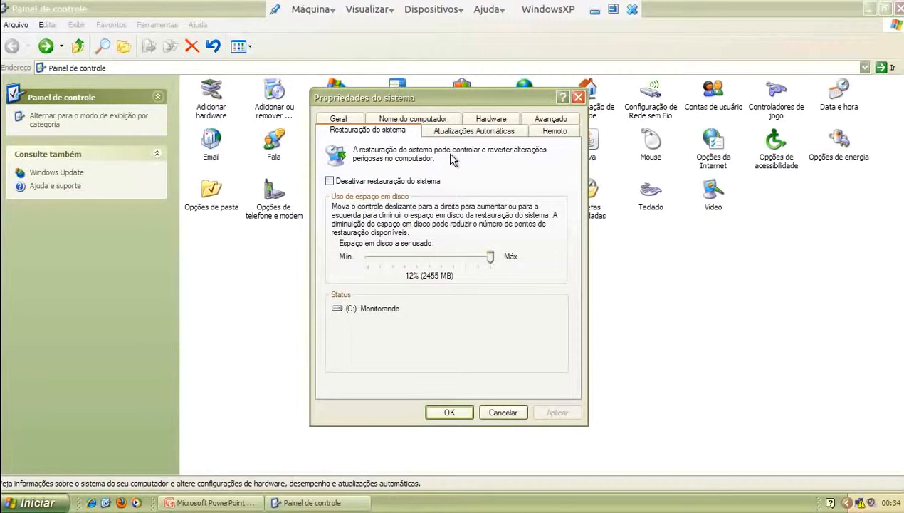
left_click(547, 130)
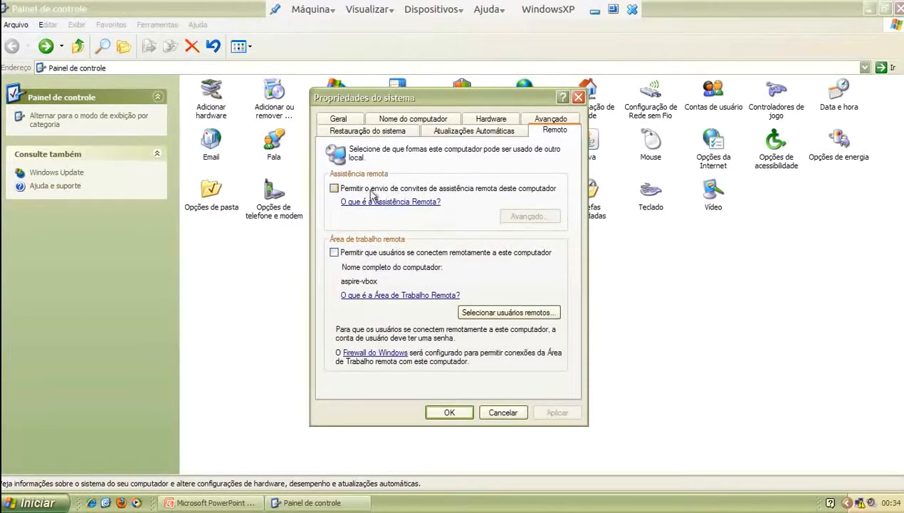
Briefly enable remote desktop and view its users list, turn it back off, then show Avançado
left_click(334, 254)
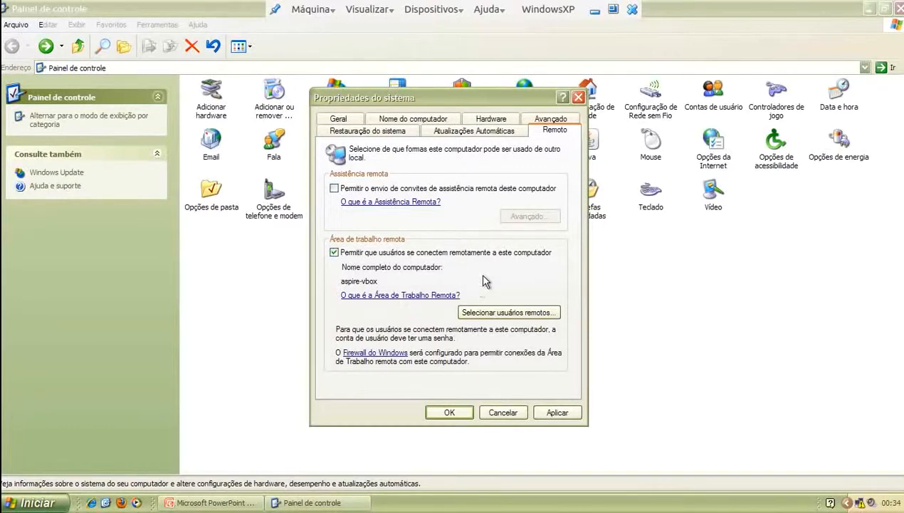
left_click(504, 312)
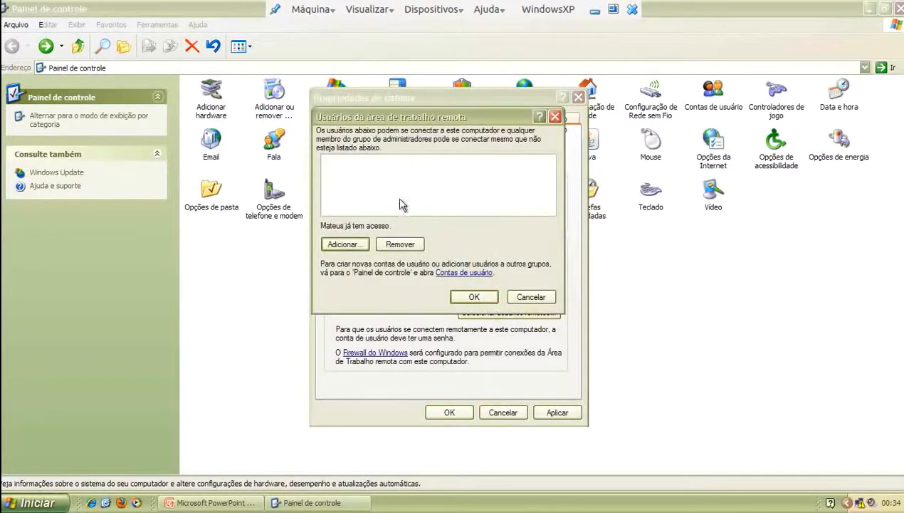
left_click(535, 299)
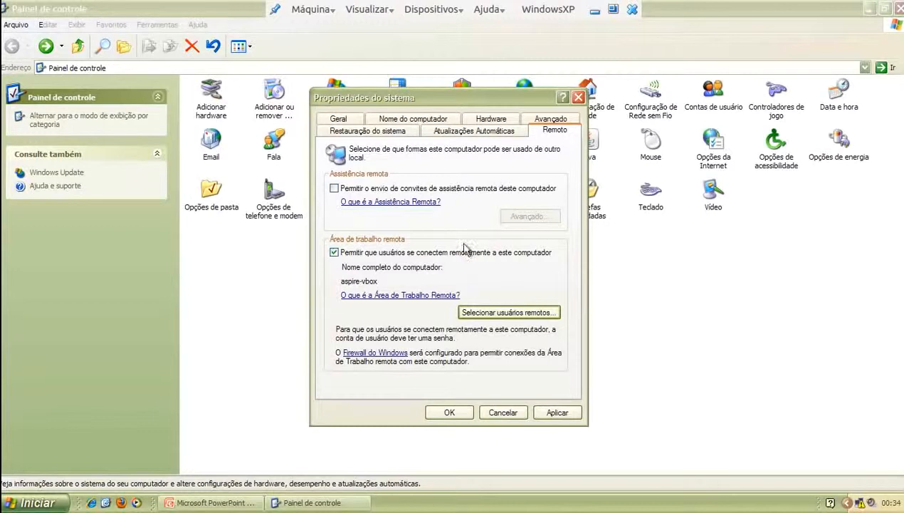
left_click(413, 252)
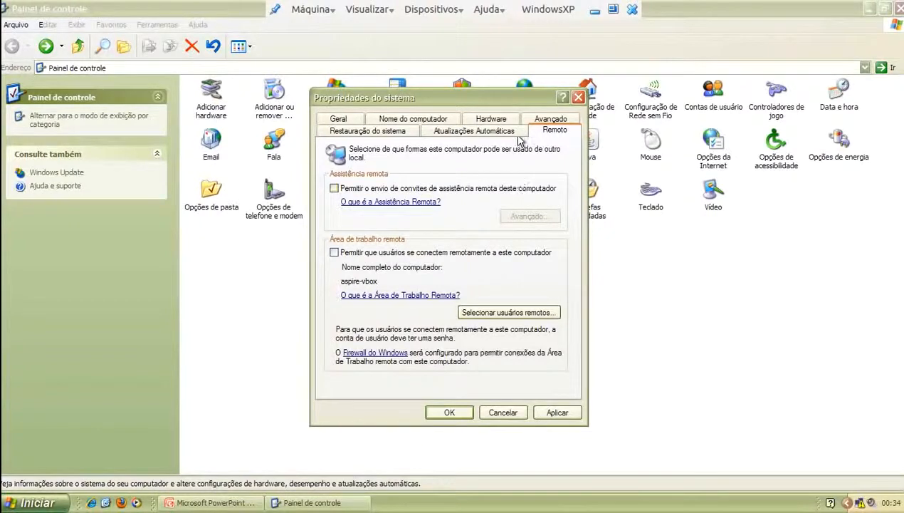
left_click(541, 120)
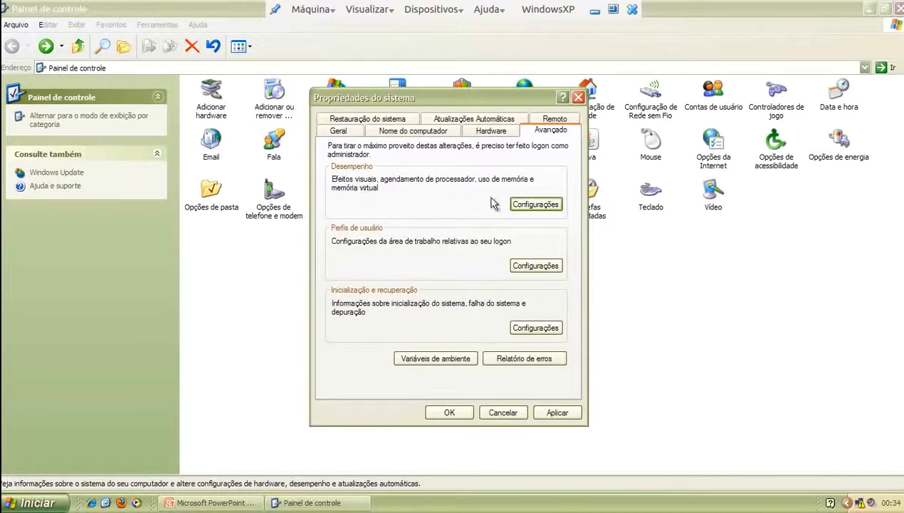
In Performance Options' Visual Effects, choose 'Ajustar para obter um melhor desempenho' and apply
left_click(527, 204)
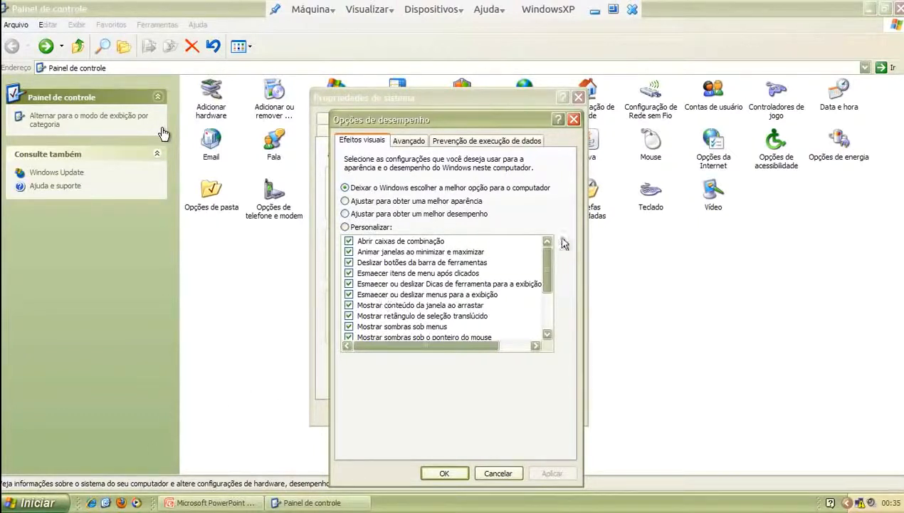
left_click(351, 201)
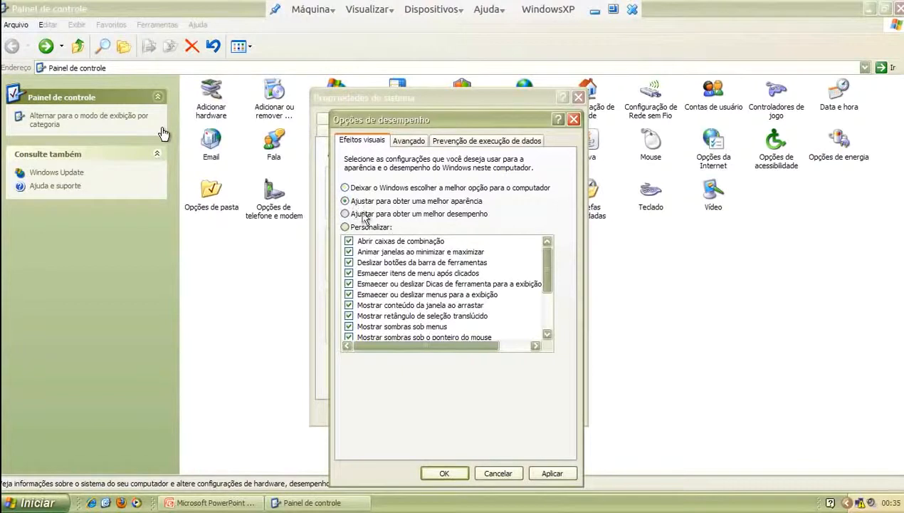
left_click(346, 214)
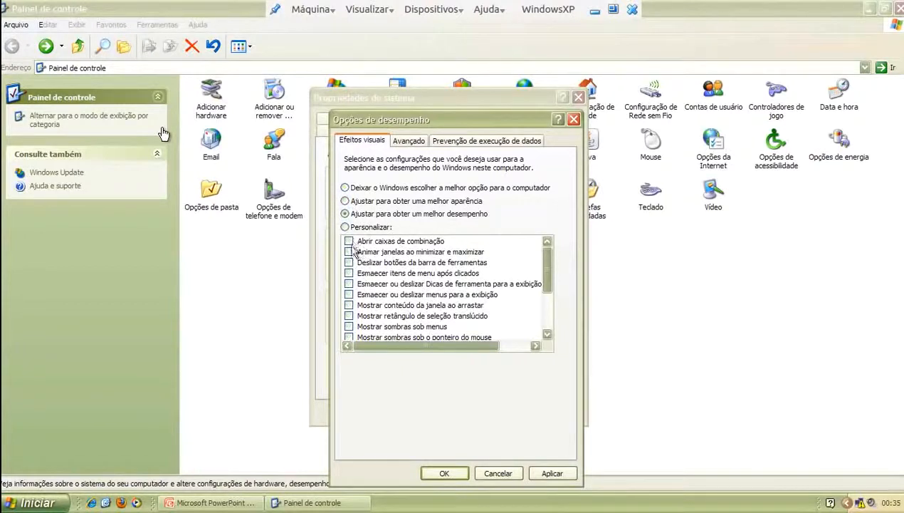
left_click(552, 473)
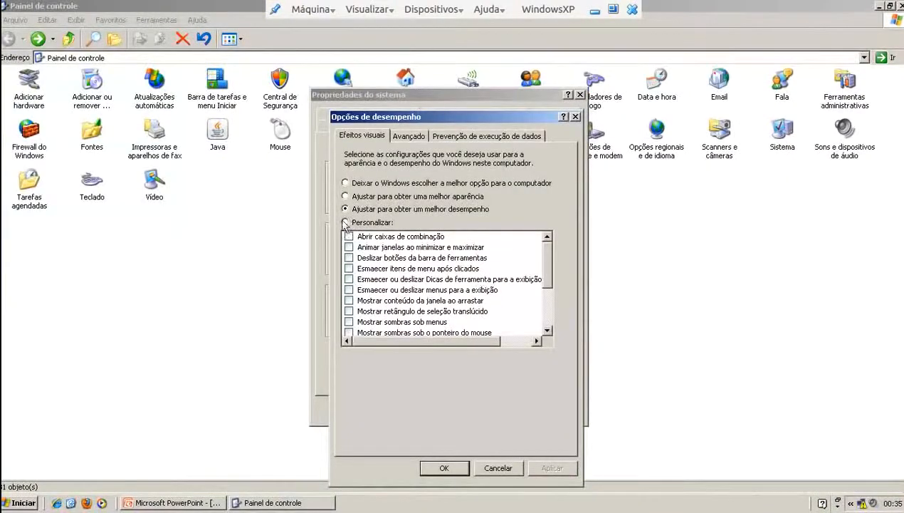
Minimise Control Panel to check the classic desktop and Start menu look, repositioning Performance Options
left_click(879, 6)
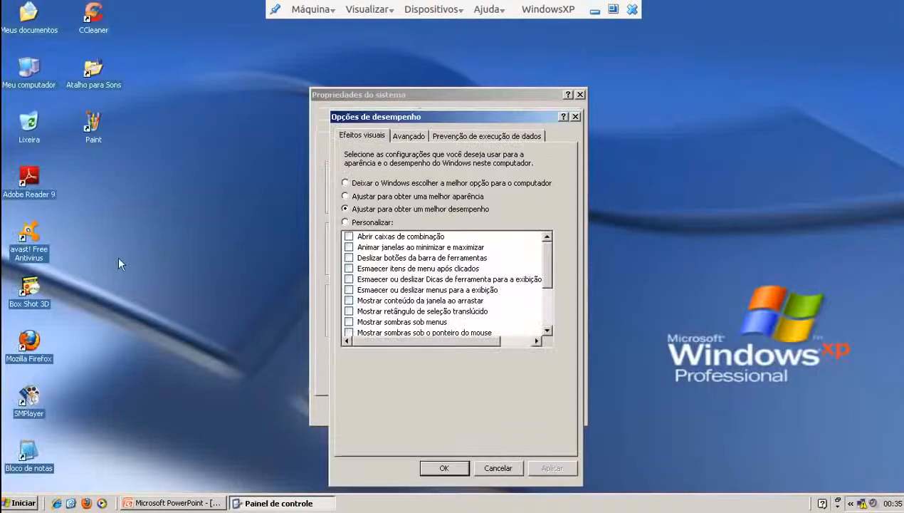
left_click(33, 239)
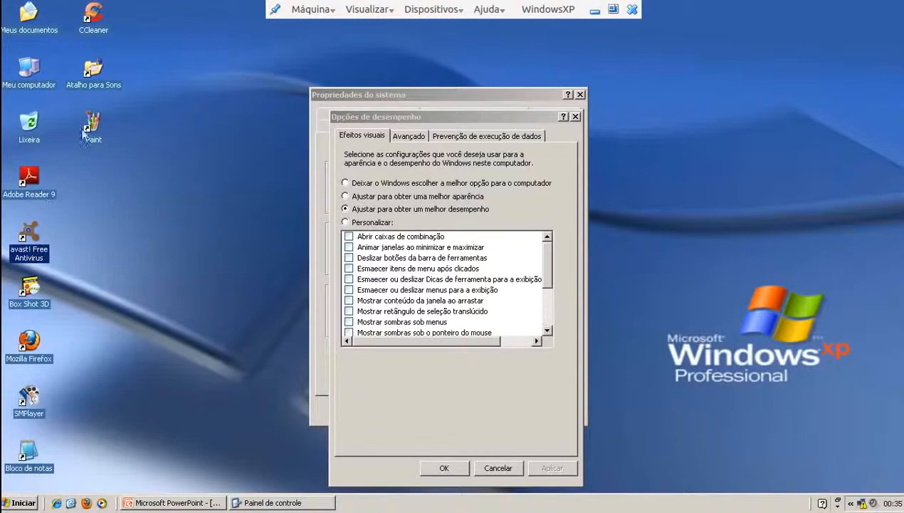
left_click(44, 31)
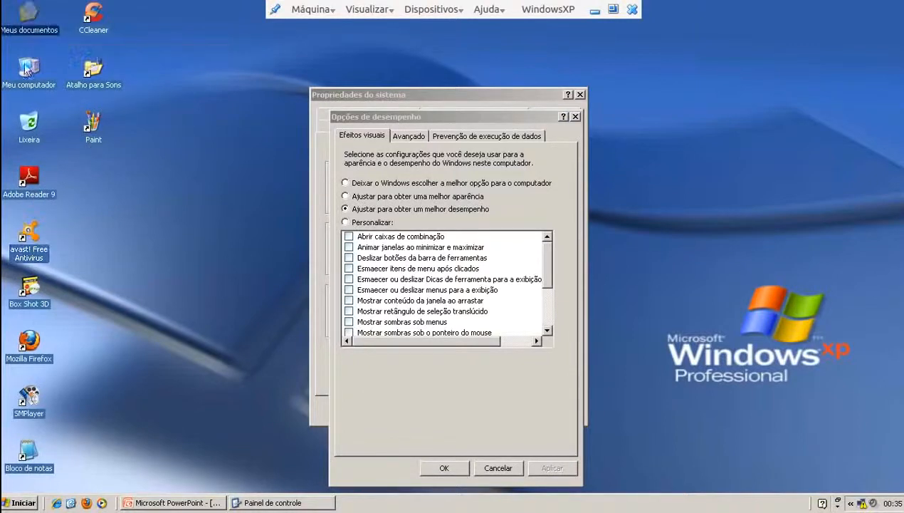
left_click(22, 503)
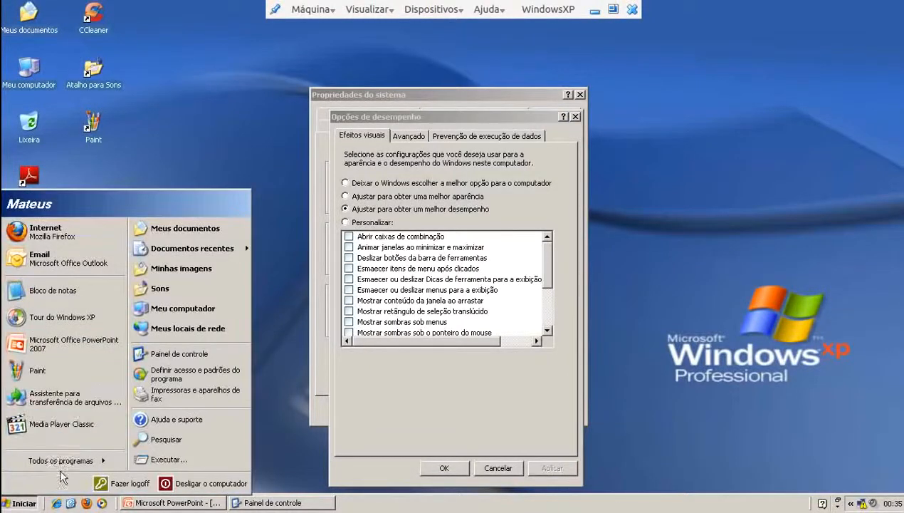
mouse_move(74, 462)
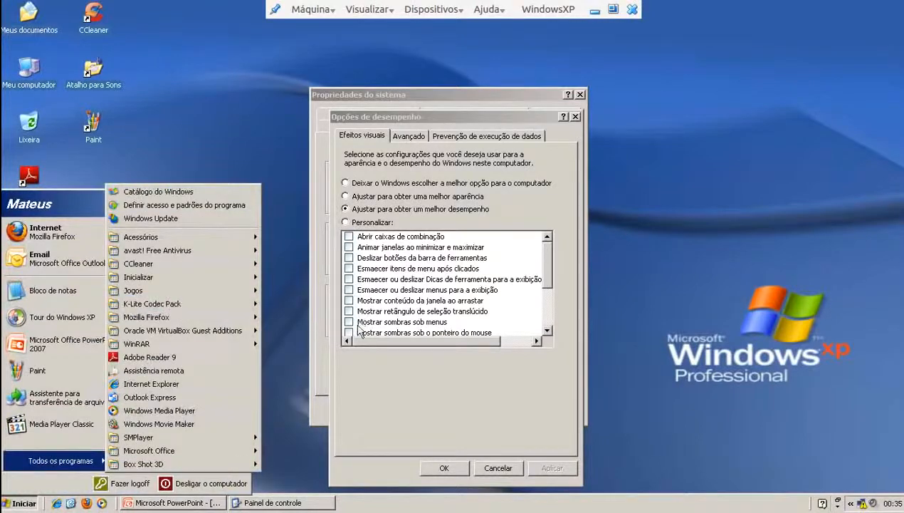
left_click(417, 403)
left_click_drag(417, 121, 607, 85)
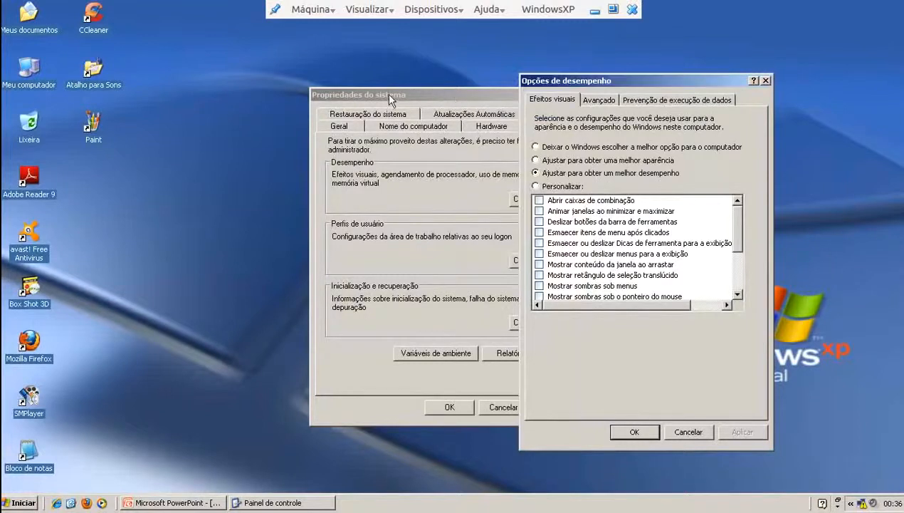
left_click_drag(573, 83, 378, 88)
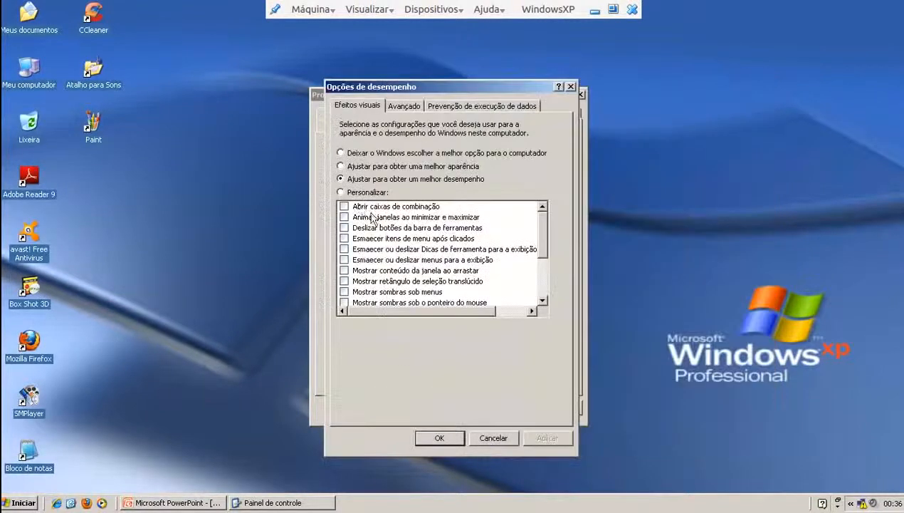
From best performance, enable visual styles, rounded screen fonts and icon-label shadows, and apply
left_click(370, 166)
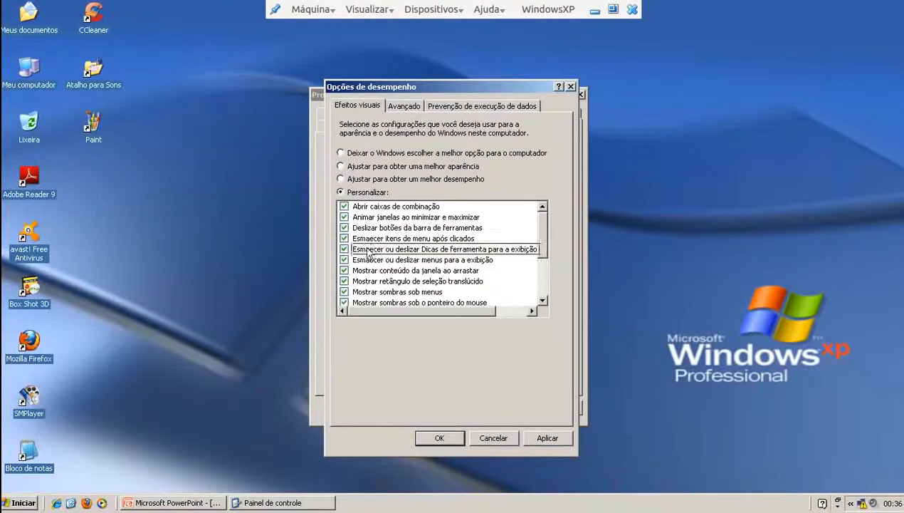
scroll(410, 279, "down", 3)
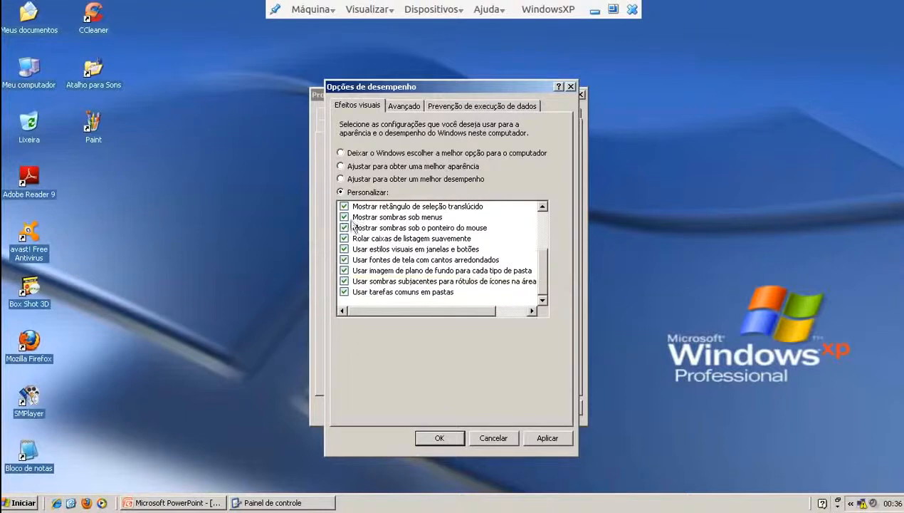
left_click(342, 179)
left_click(345, 249)
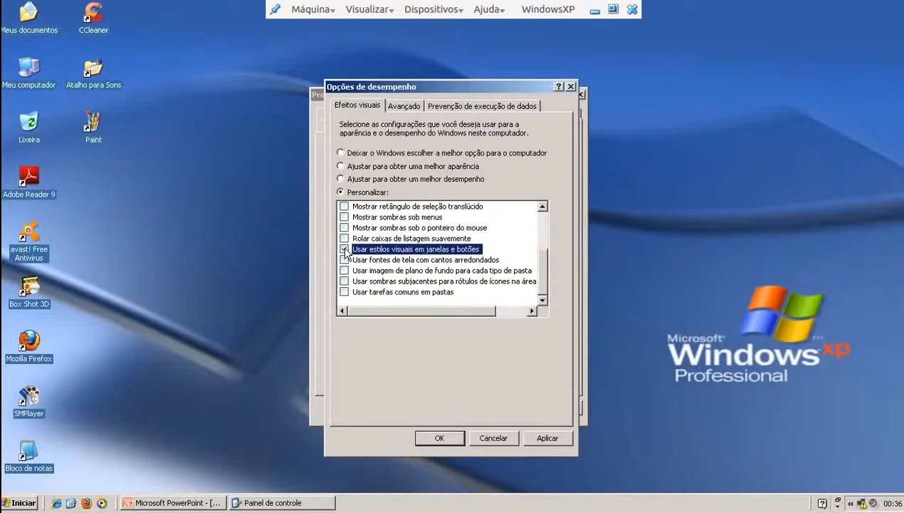
left_click(344, 260)
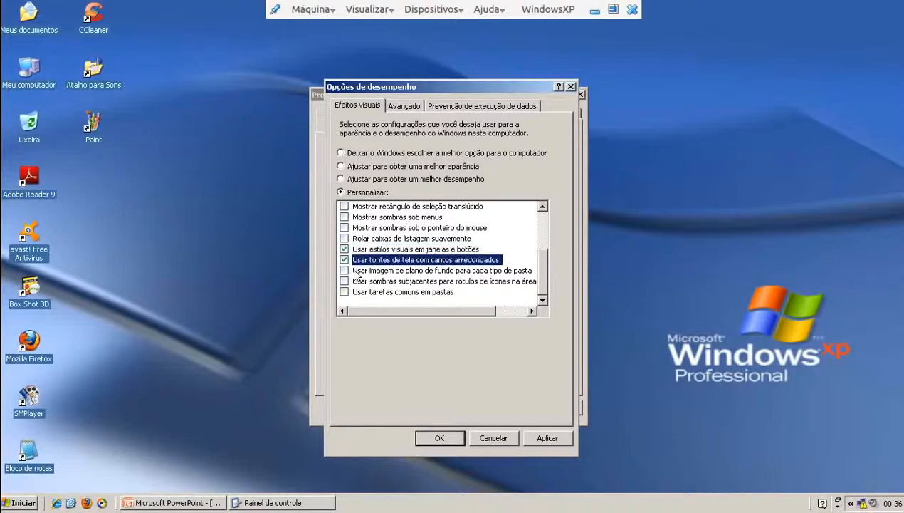
left_click_drag(539, 265, 545, 211)
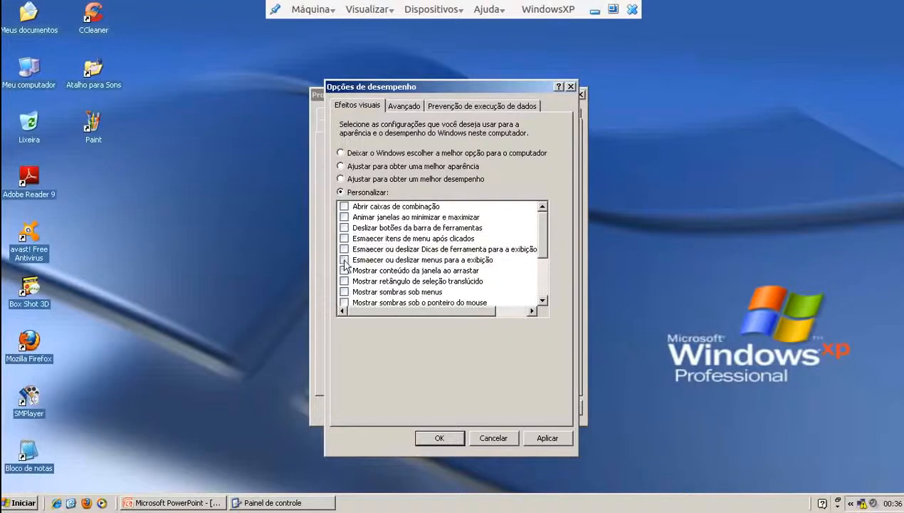
left_click(543, 284)
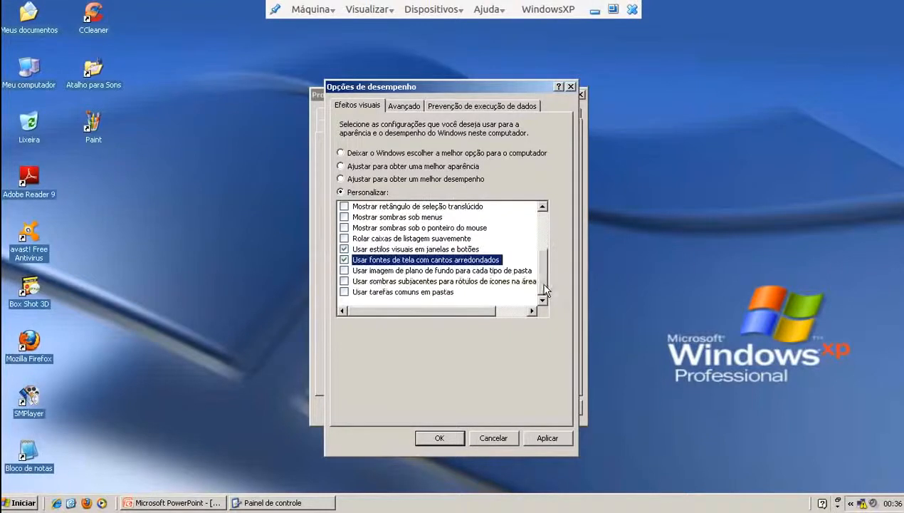
left_click(345, 281)
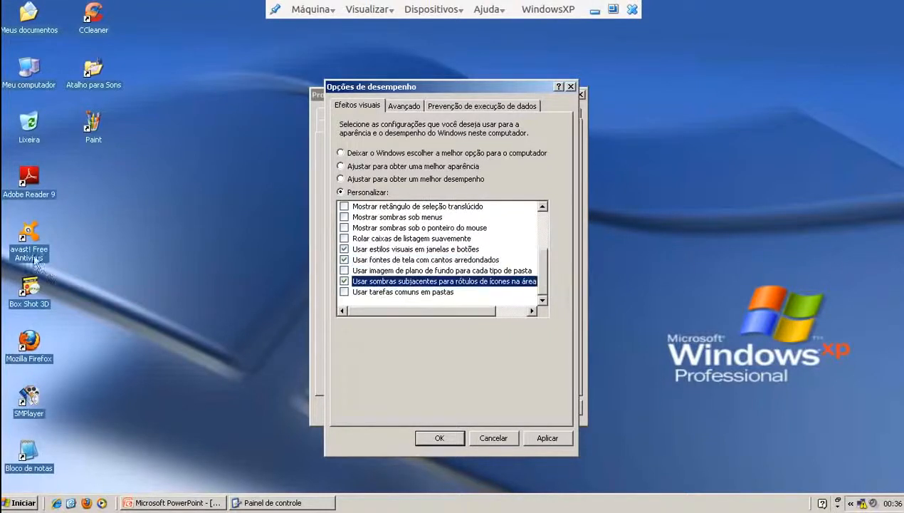
left_click(545, 437)
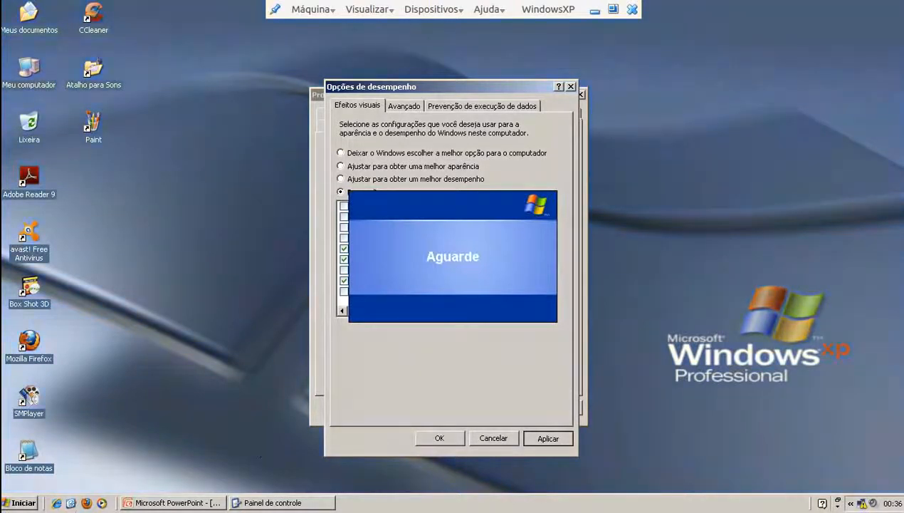
Preview the new look via the Start menu and the PowerPoint exercise slides
left_click_drag(363, 98, 449, 90)
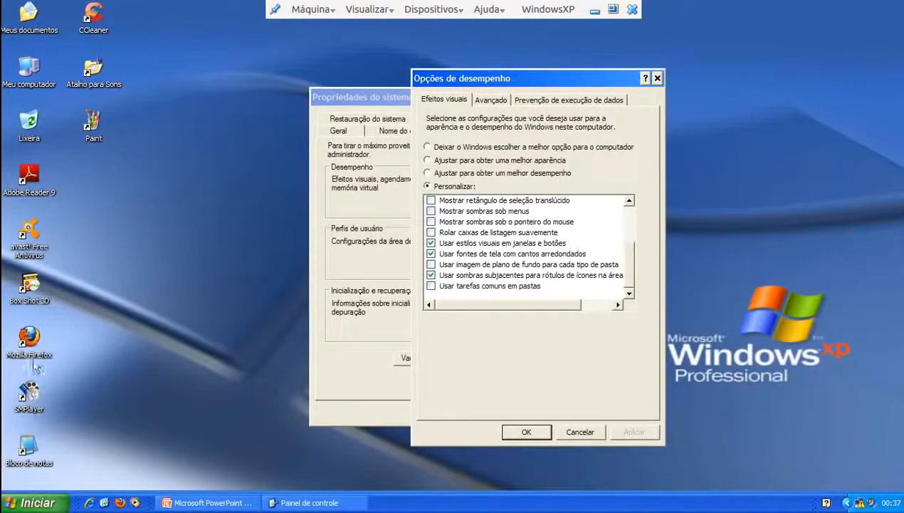
left_click(36, 502)
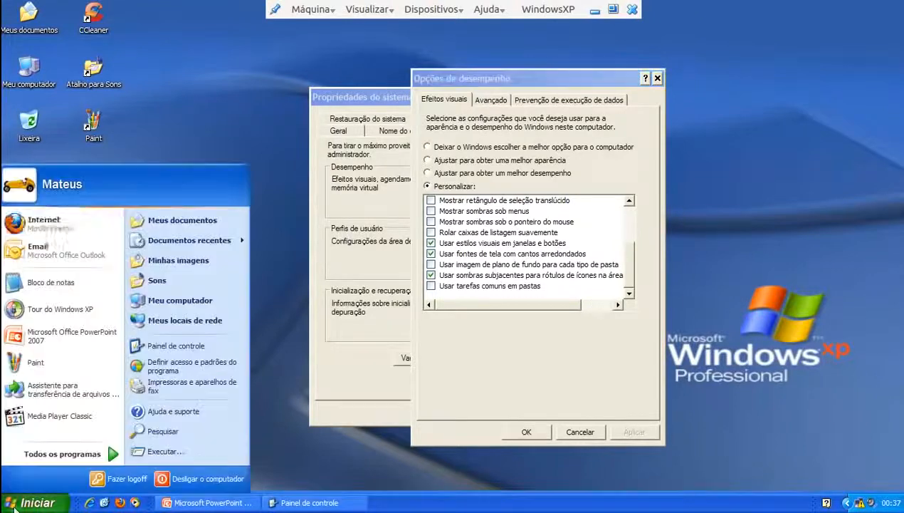
left_click(384, 215)
left_click(203, 502)
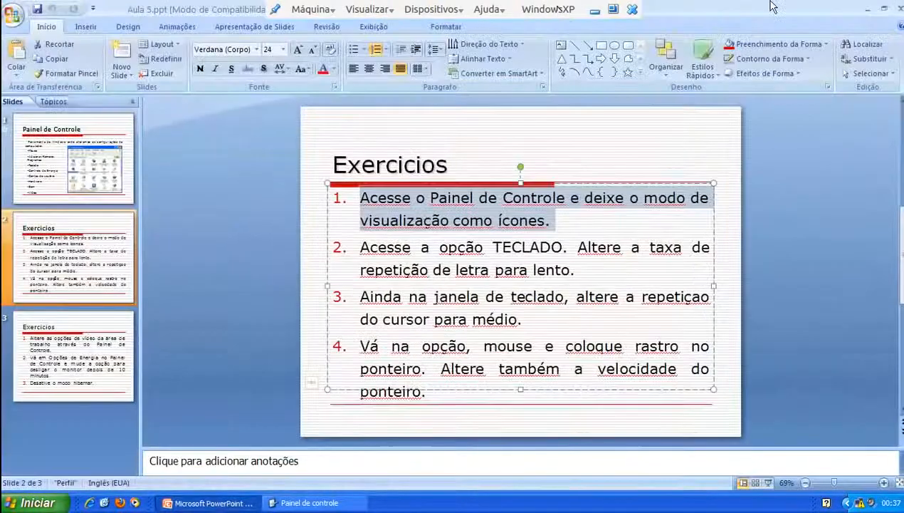
left_click(867, 9)
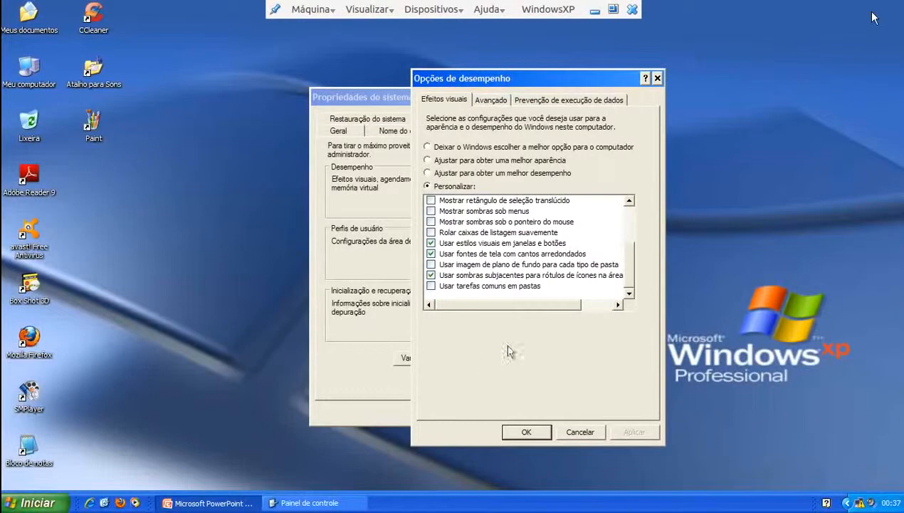
Open drive C:'s virtual memory settings from the Avançado tab, showing the 2046–4092 MB custom paging file
scroll(611, 284, "up", 3)
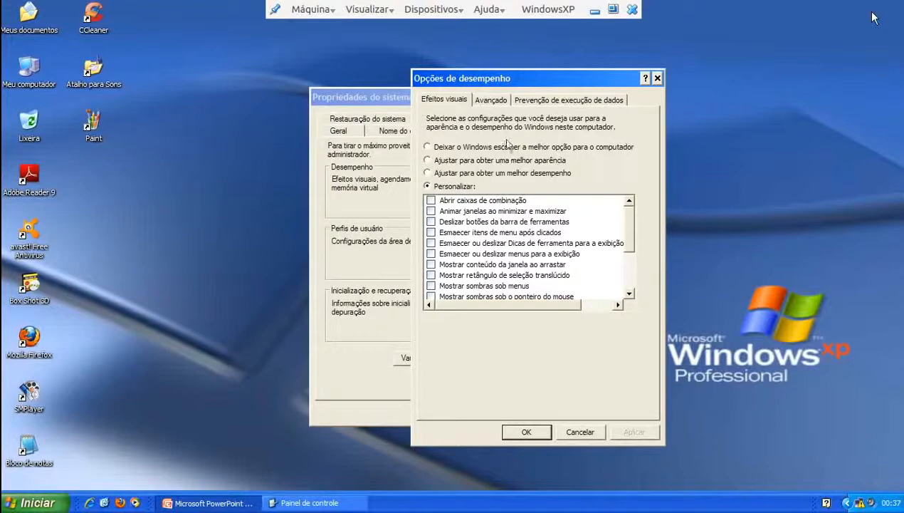
left_click(490, 100)
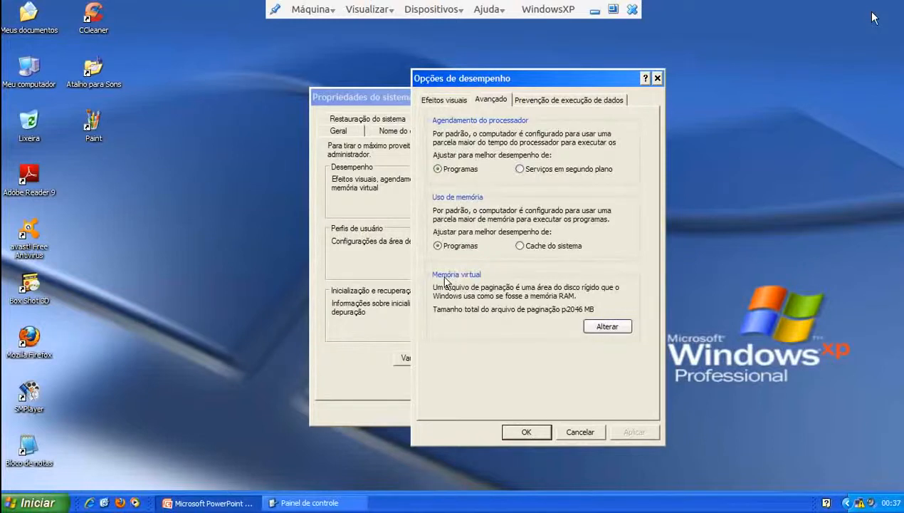
left_click(594, 329)
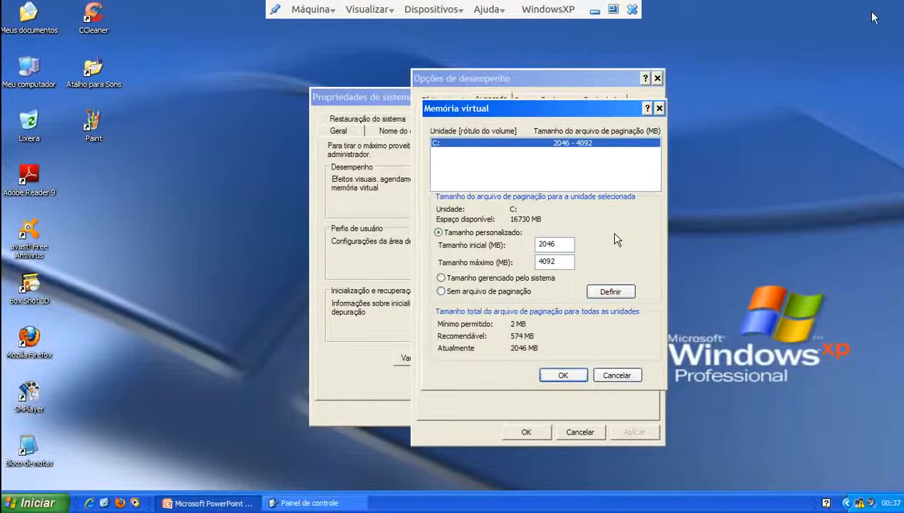
Set drive C:'s paging file to system-managed size, confirm it, and acknowledge the restart notice
left_click(497, 279)
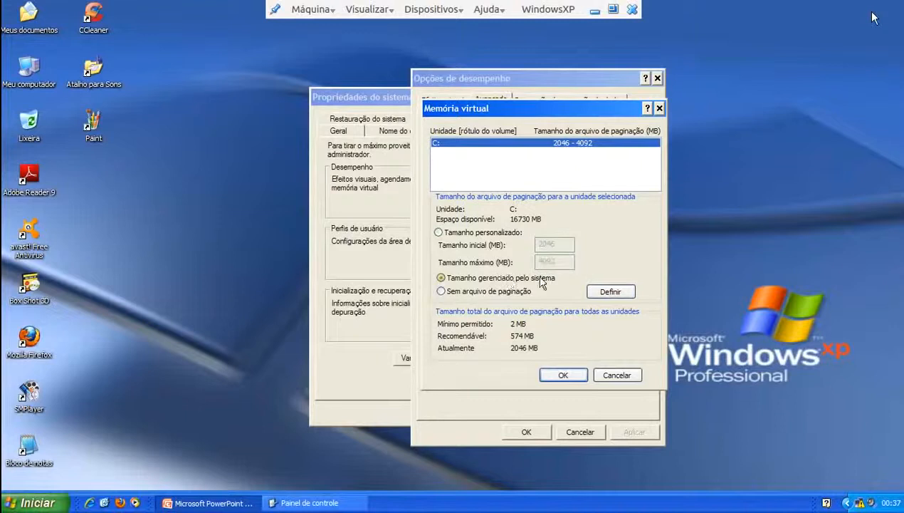
left_click(605, 291)
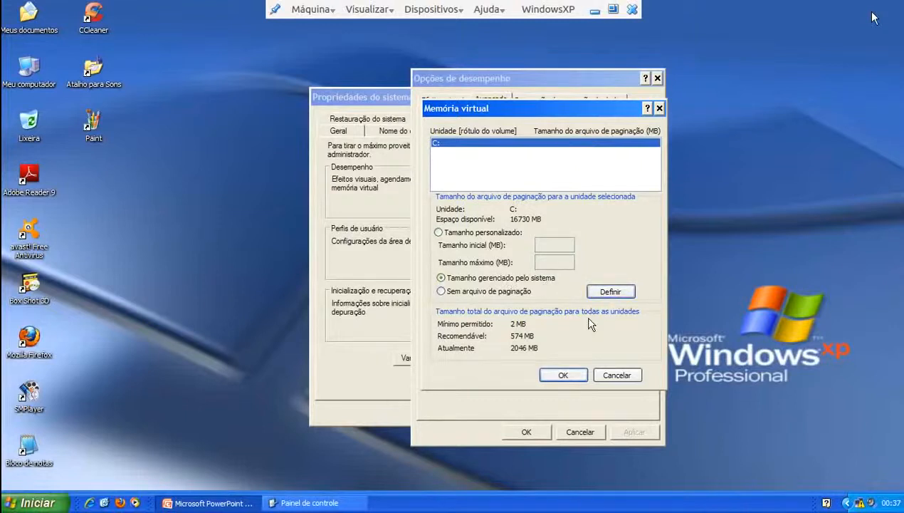
left_click(570, 375)
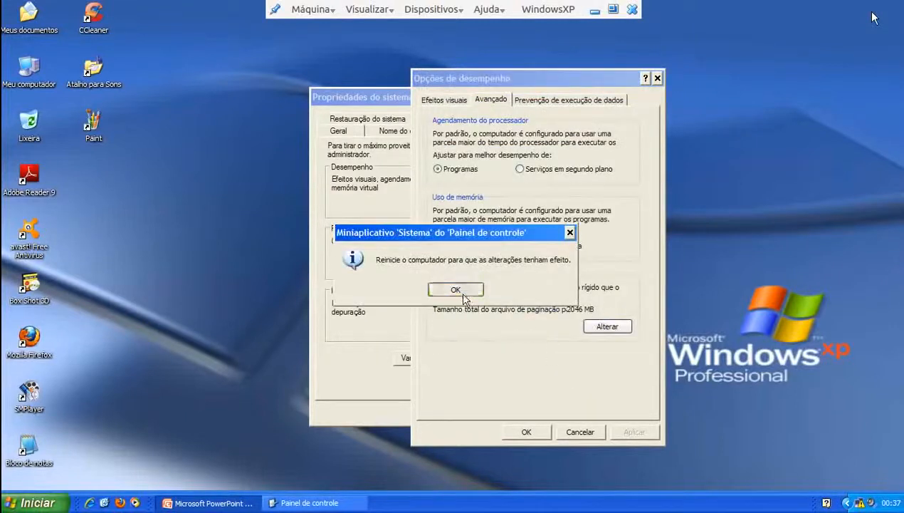
left_click(461, 290)
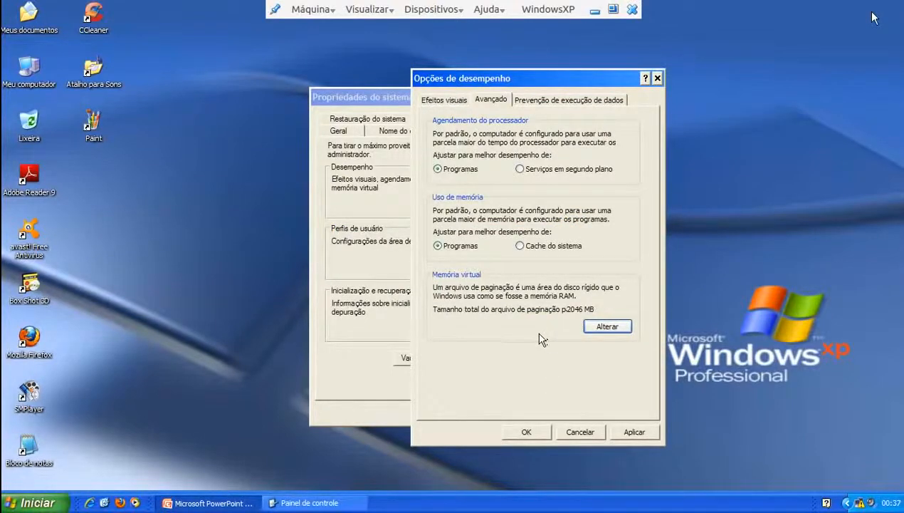
Apply the performance changes and close Performance Options
left_click(632, 432)
left_click(464, 103)
left_click(524, 434)
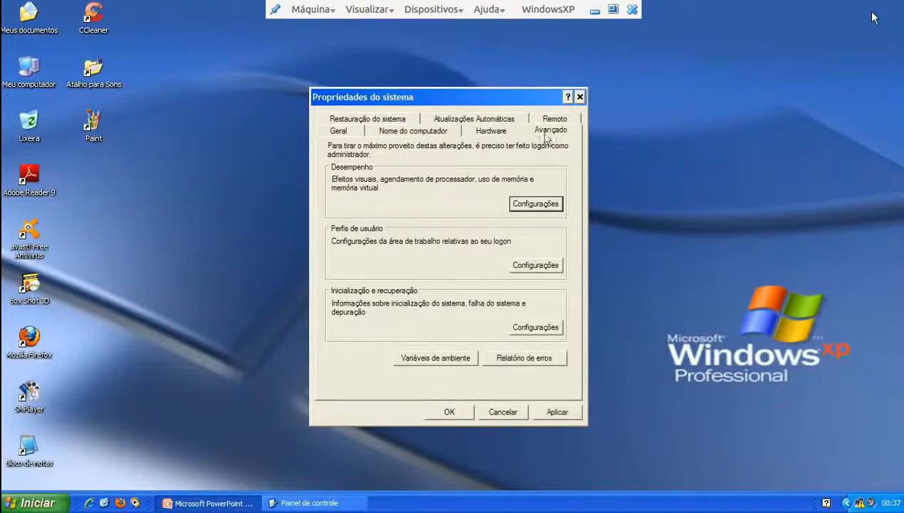
Apply and close System Properties, decline the restart, and bring Control Panel back
left_click(459, 121)
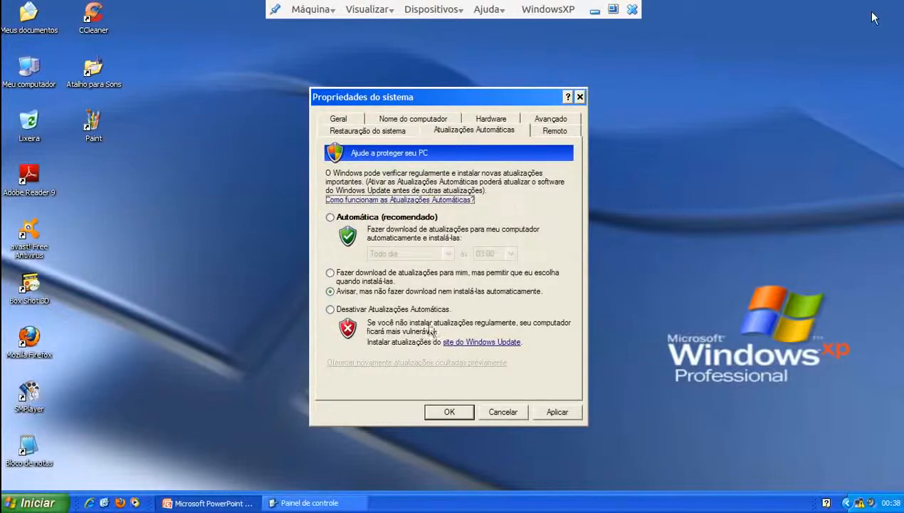
left_click(557, 412)
left_click(450, 412)
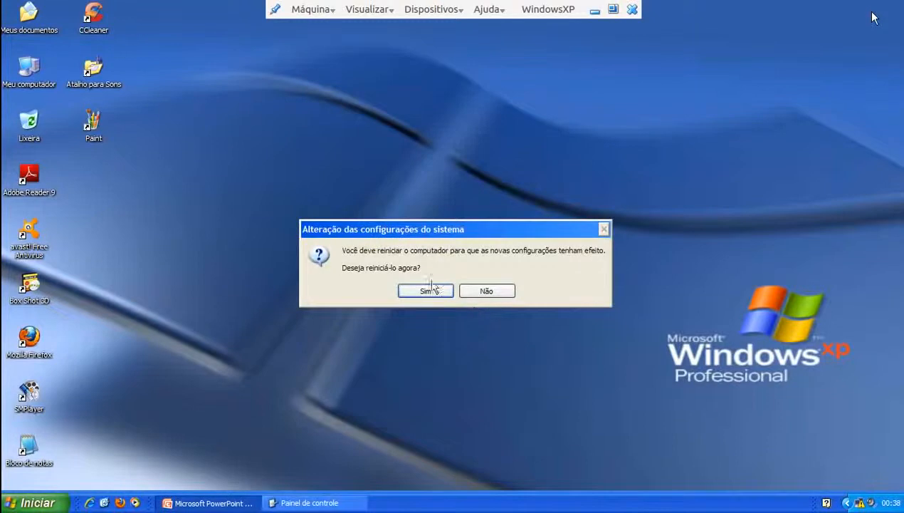
left_click(469, 286)
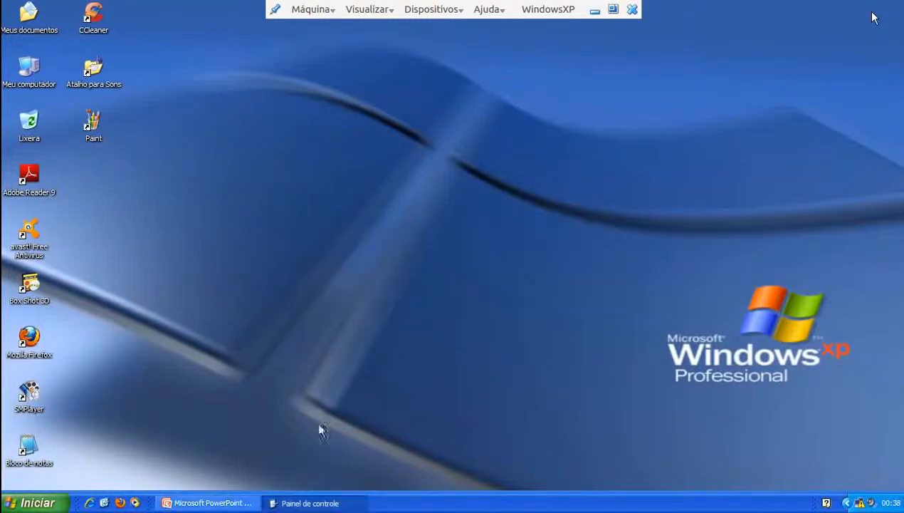
left_click(317, 503)
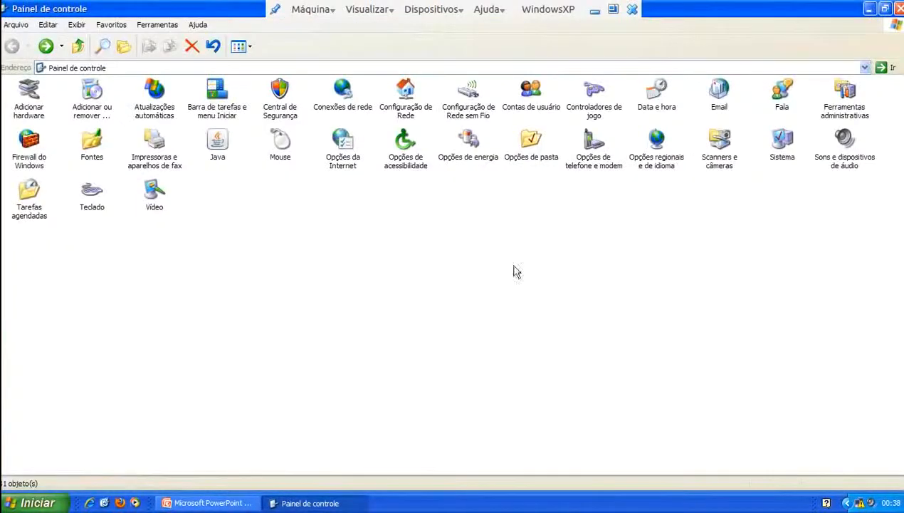
Open Display Properties via Vídeo and the desktop's context menu, moving the window into view
left_click(150, 202)
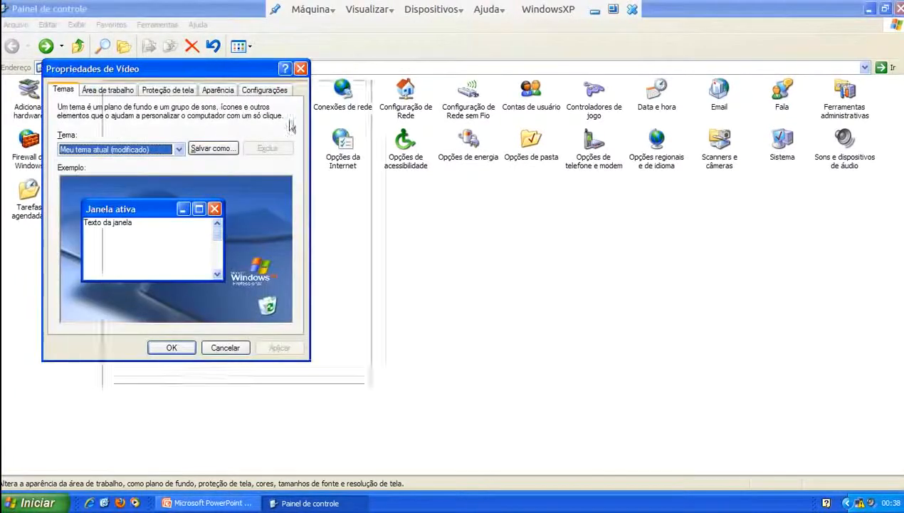
left_click_drag(249, 94, 397, 166)
left_click(869, 9)
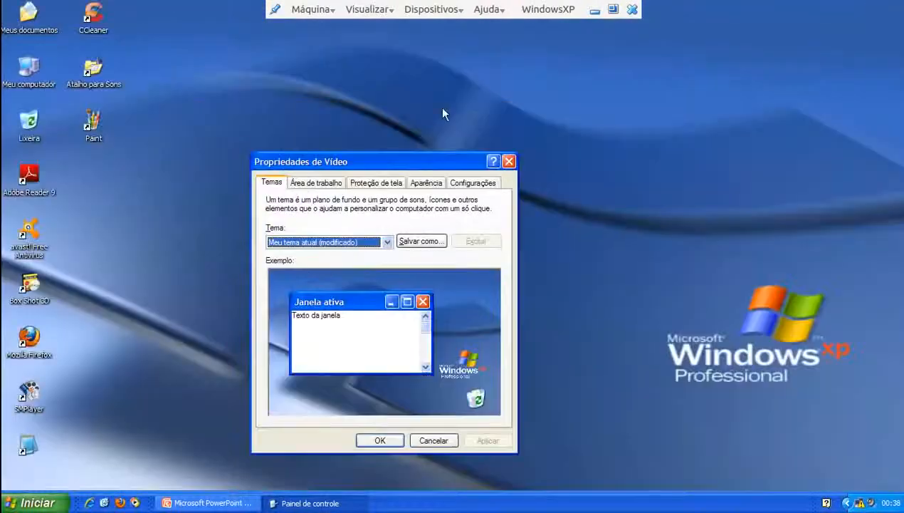
right_click(209, 100)
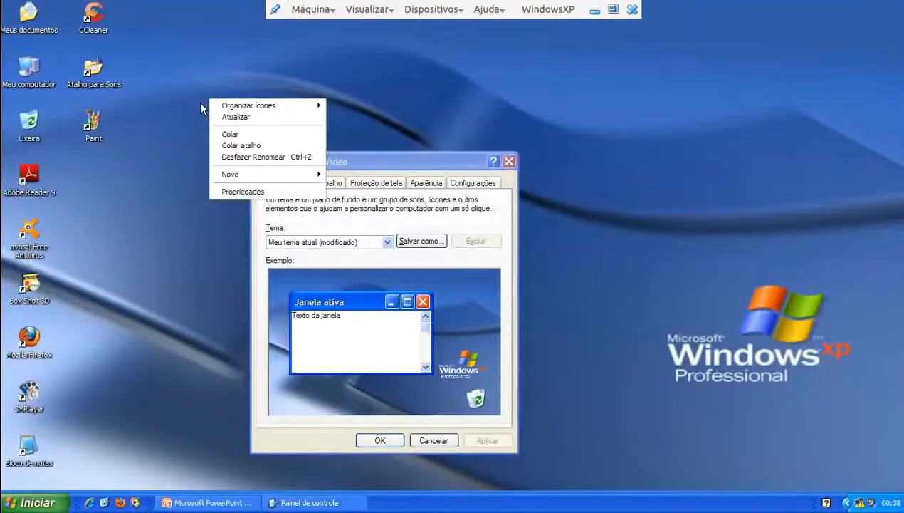
left_click(231, 192)
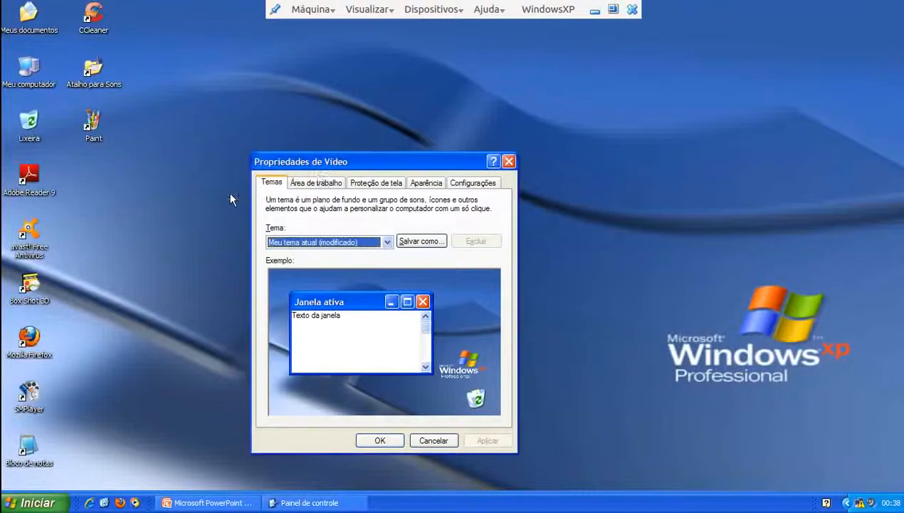
left_click_drag(342, 162, 426, 214)
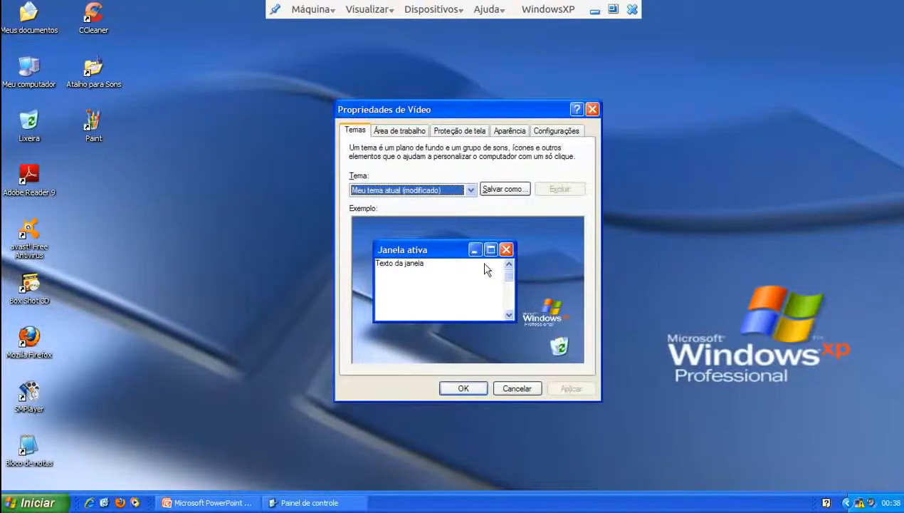
Review screen saver, appearance and 1366×768 32-bit settings, cancel unchanged, and return to PowerPoint
left_click(468, 132)
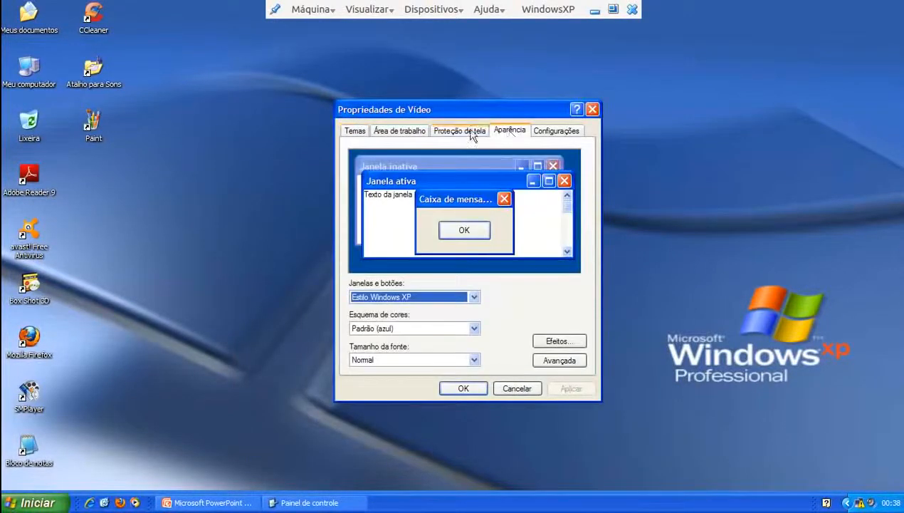
left_click(511, 131)
left_click(558, 131)
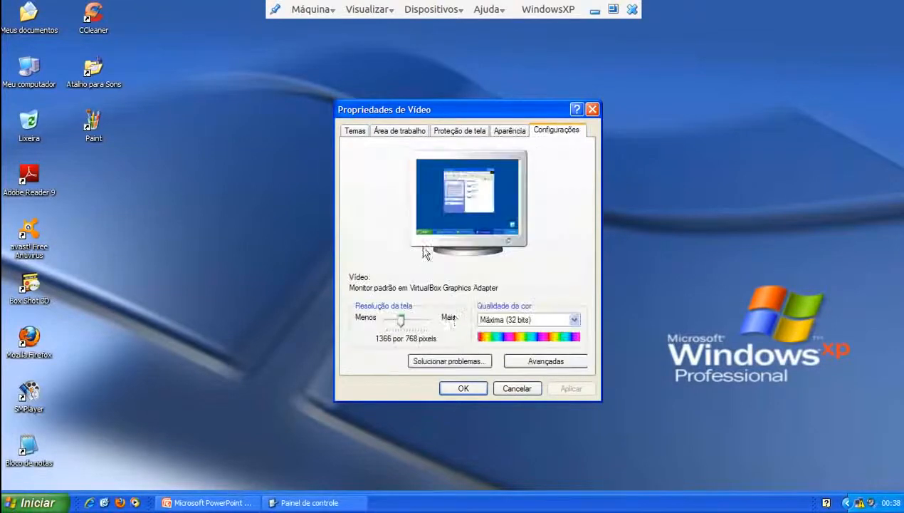
left_click(517, 388)
left_click(306, 503)
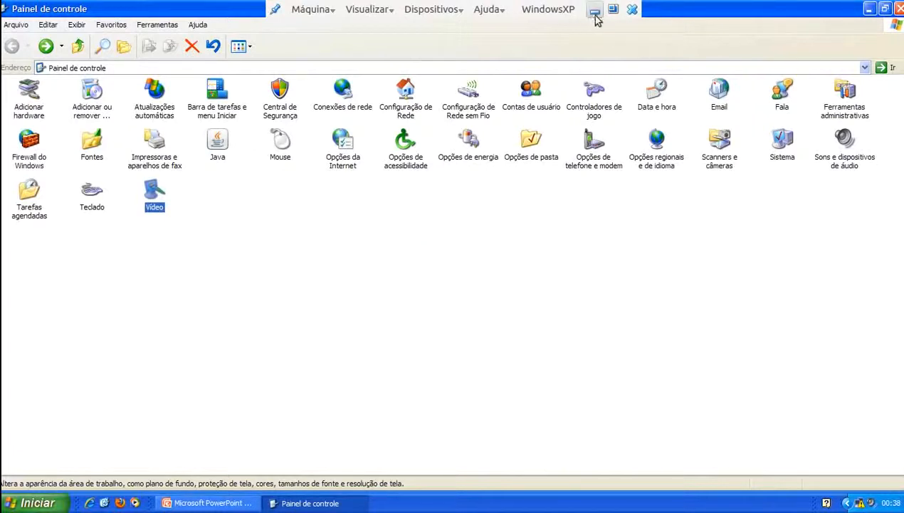
left_click(212, 503)
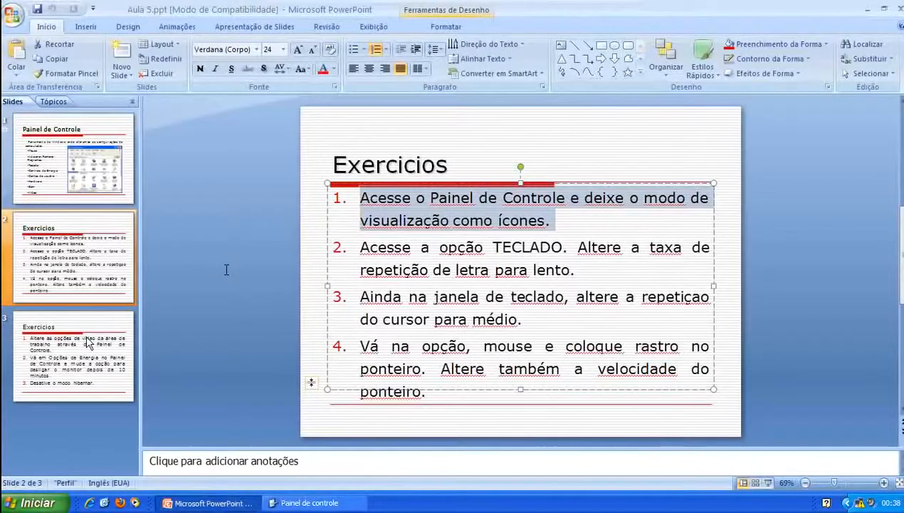
Show slide 3's video and power exercises, briefly reopen Display Properties, then return to Control Panel
left_click(87, 344)
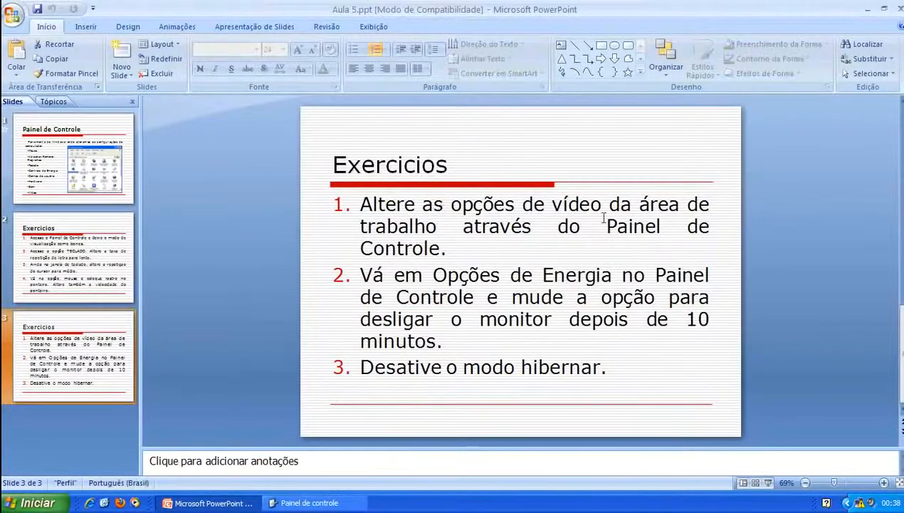
left_click(307, 503)
double_click(160, 198)
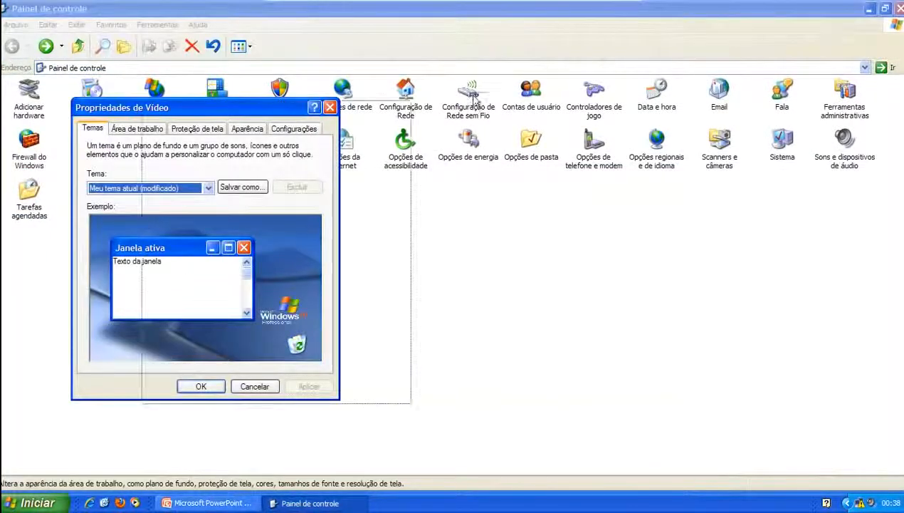
left_click_drag(295, 111, 538, 90)
left_click(206, 503)
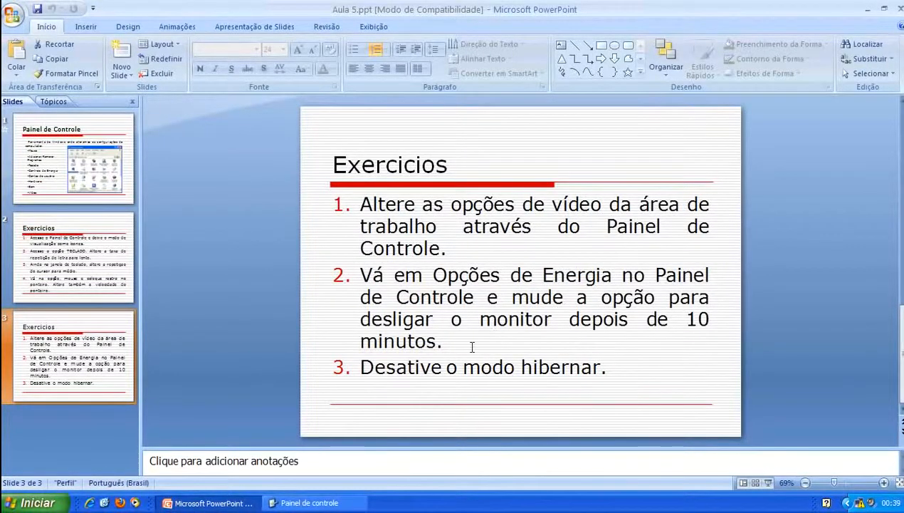
left_click(282, 503)
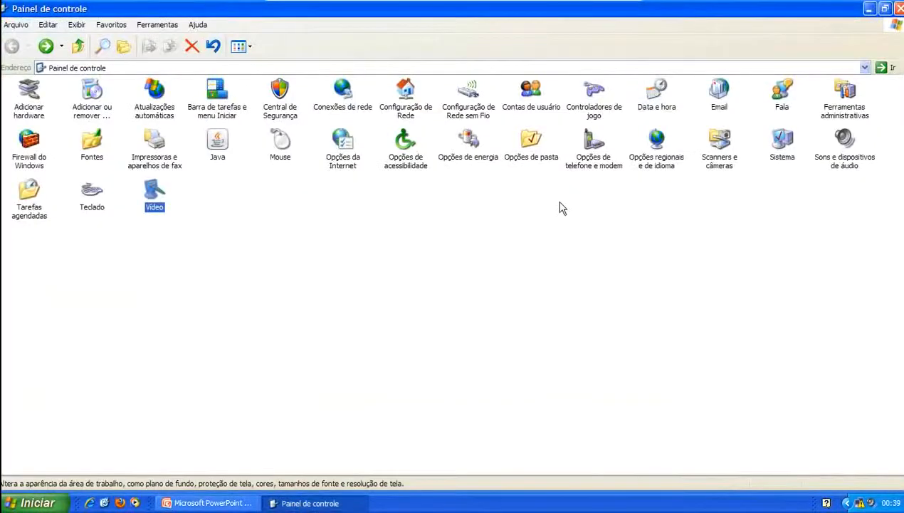
left_click(618, 292)
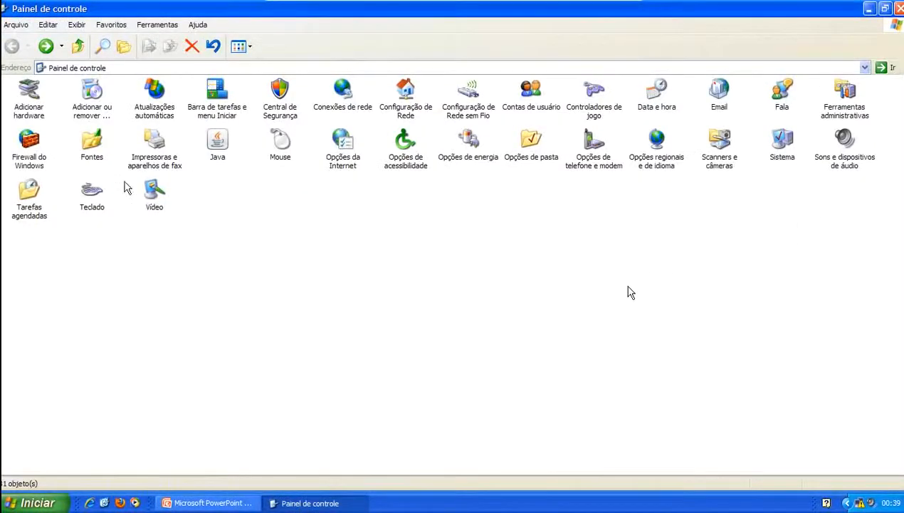
In Opções de energia, set the monitor to turn off after 10 minutes and apply it
double_click(466, 158)
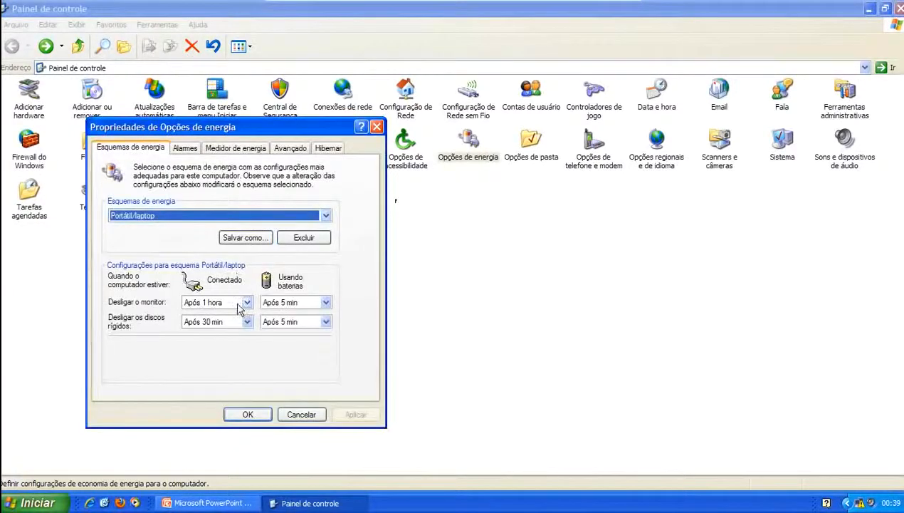
left_click(242, 303)
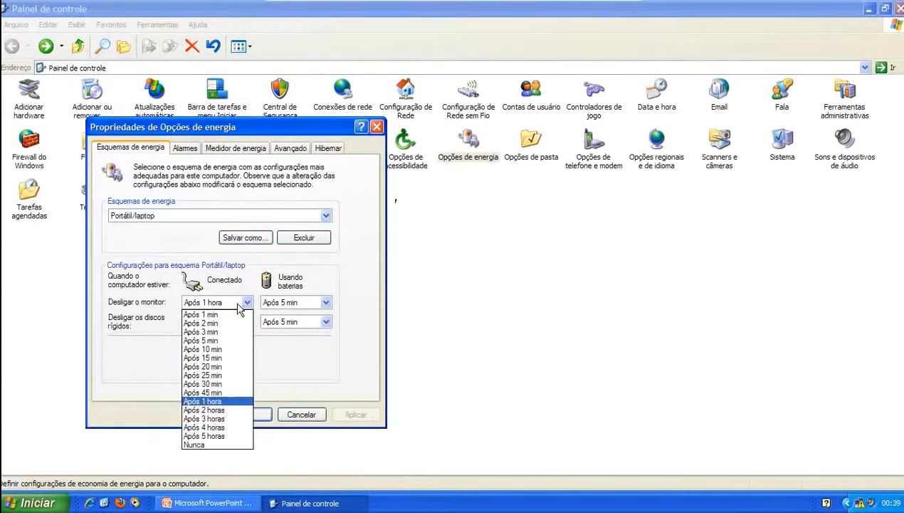
left_click(213, 350)
left_click(357, 414)
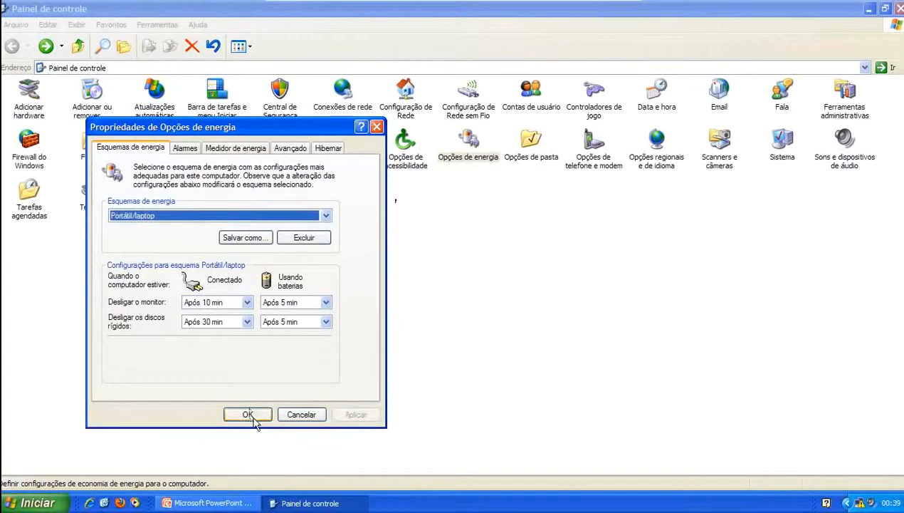
left_click(254, 420)
left_click(206, 503)
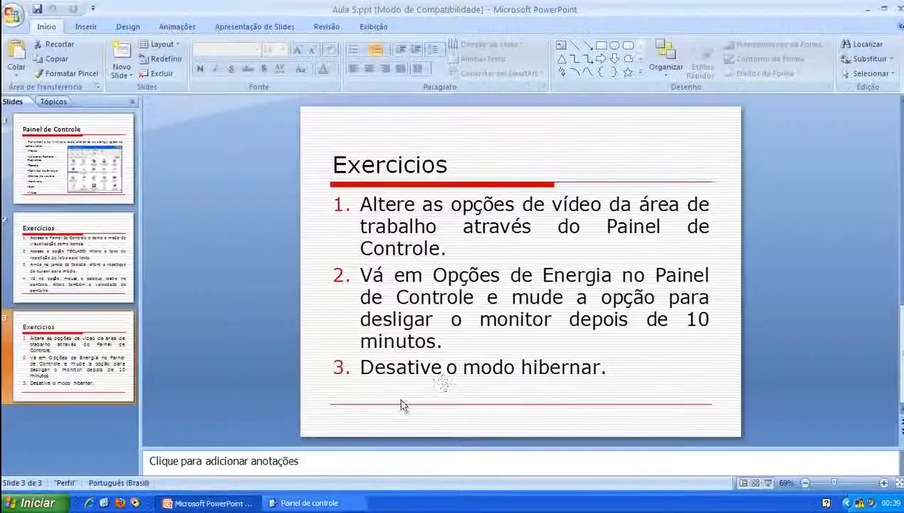
Reopen Power Options, confirm hibernation is unchecked, close it, and return to PowerPoint
left_click(308, 503)
double_click(477, 155)
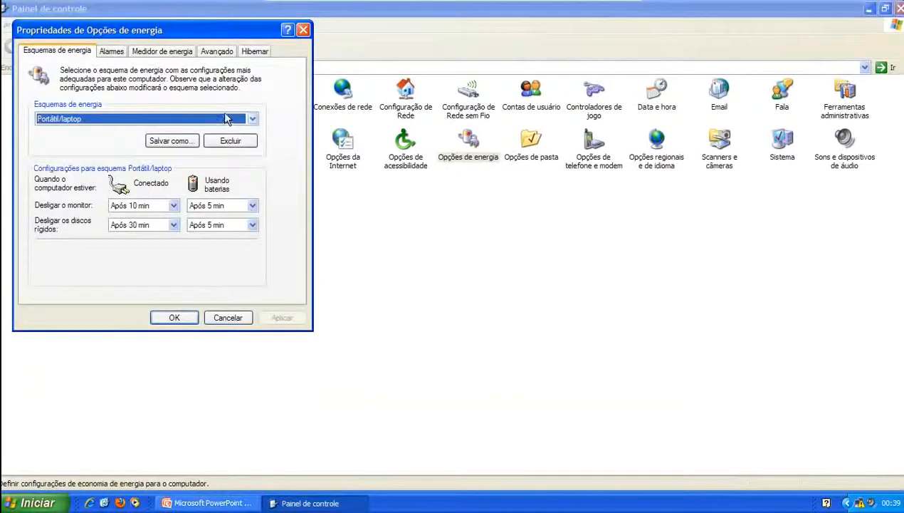
left_click(244, 51)
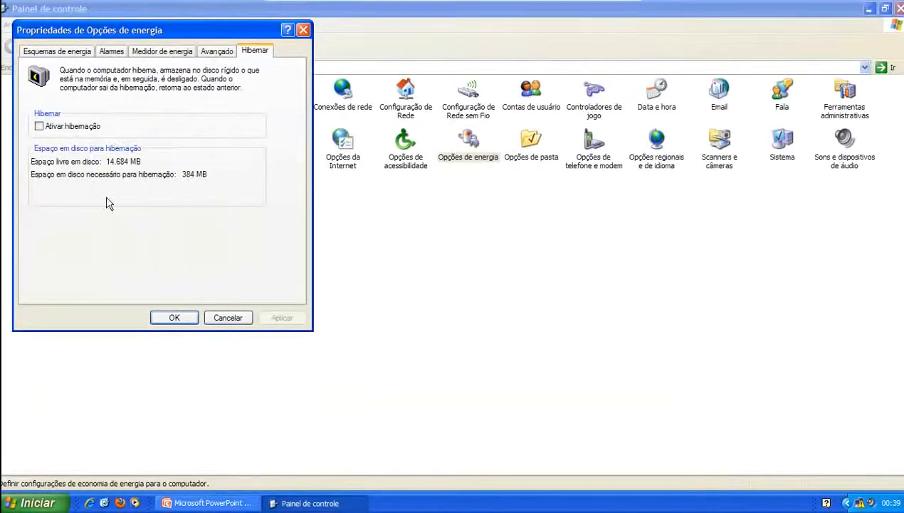
left_click(175, 317)
left_click(207, 502)
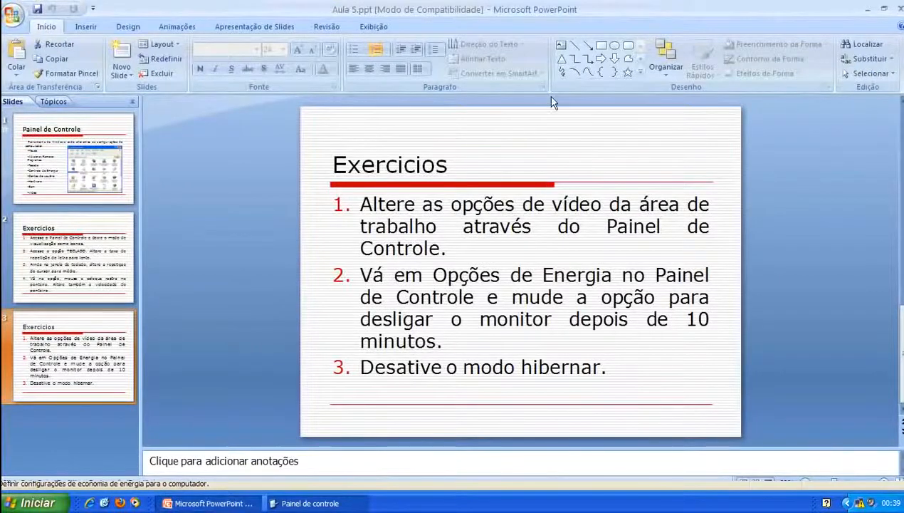
Minimize and restore the Windows XP virtual machine, then bring Control Panel to the front
left_click(594, 9)
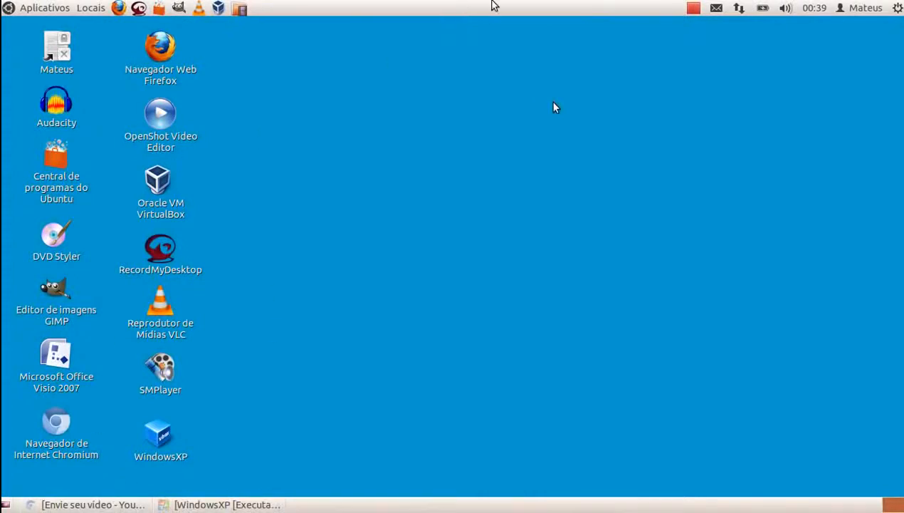
left_click(245, 504)
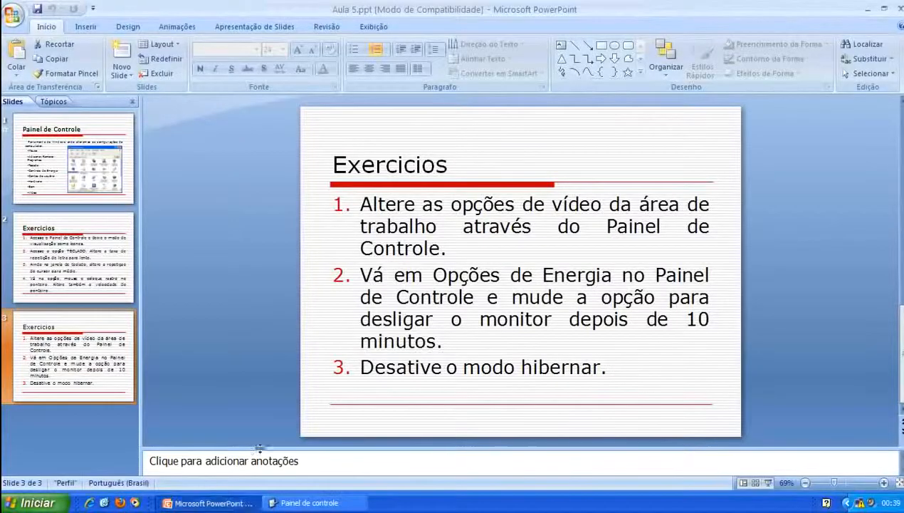
left_click(282, 507)
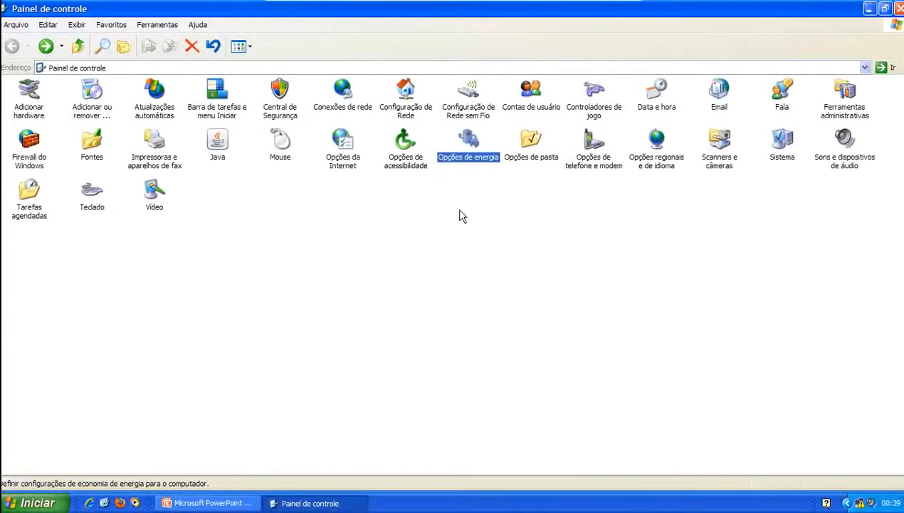
left_click(402, 247)
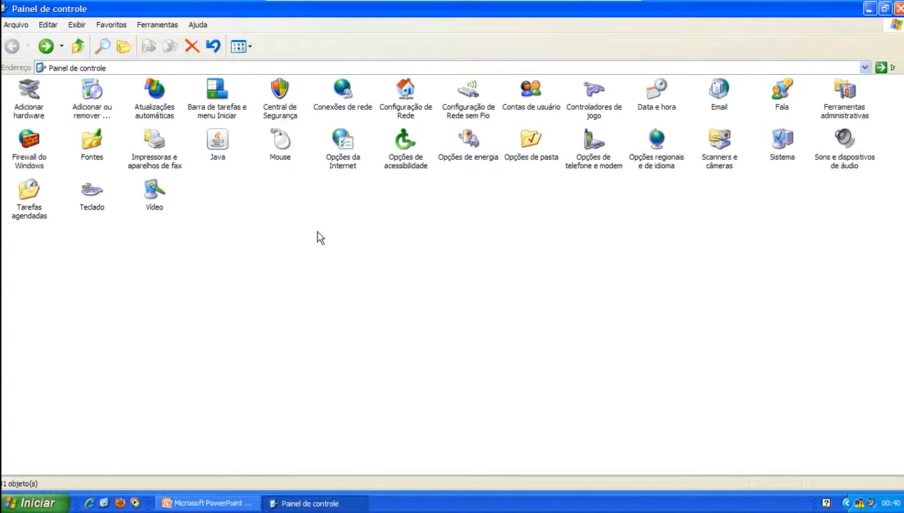
mouse_move(593, 10)
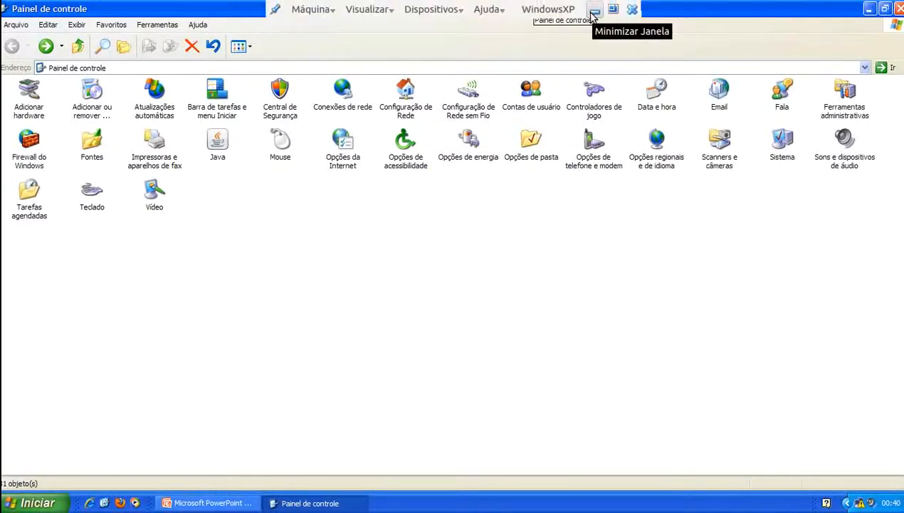
Minimize the Windows XP VirtualBox window to reveal the Ubuntu desktop
left_click(593, 12)
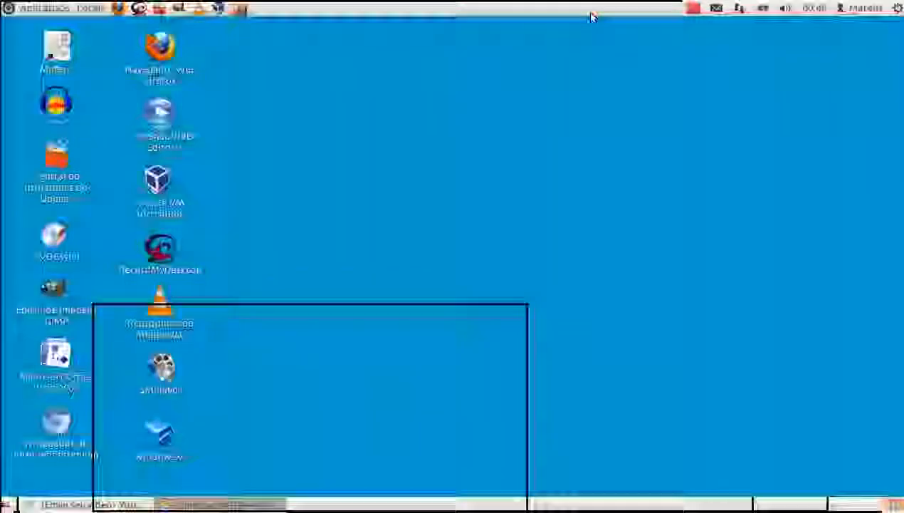